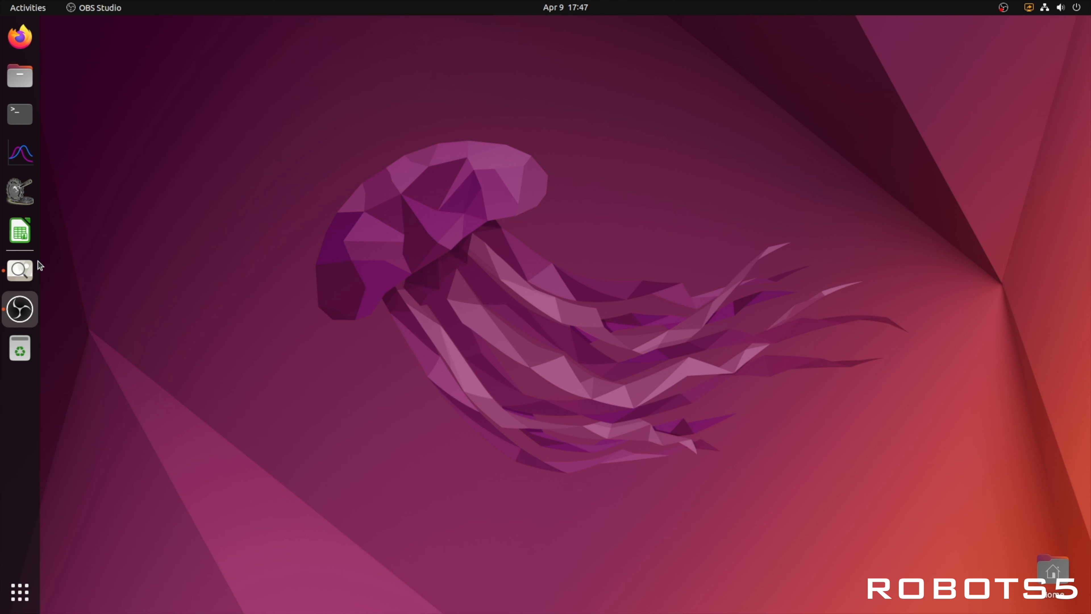
Step: Open the Tutorials folder inside Documents in the file manager
click(17, 269)
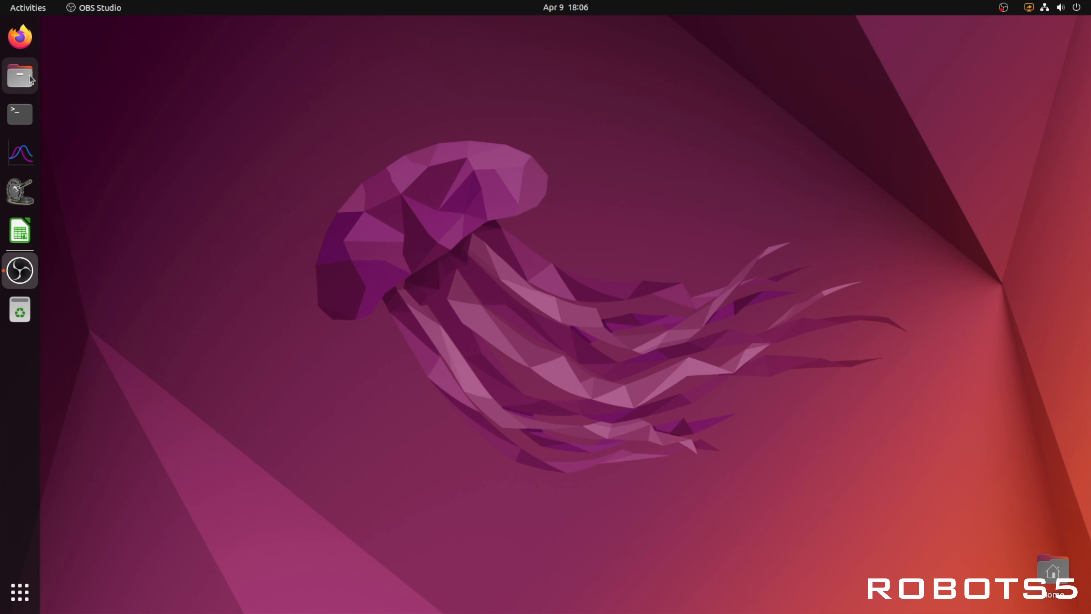
click(20, 76)
click(79, 121)
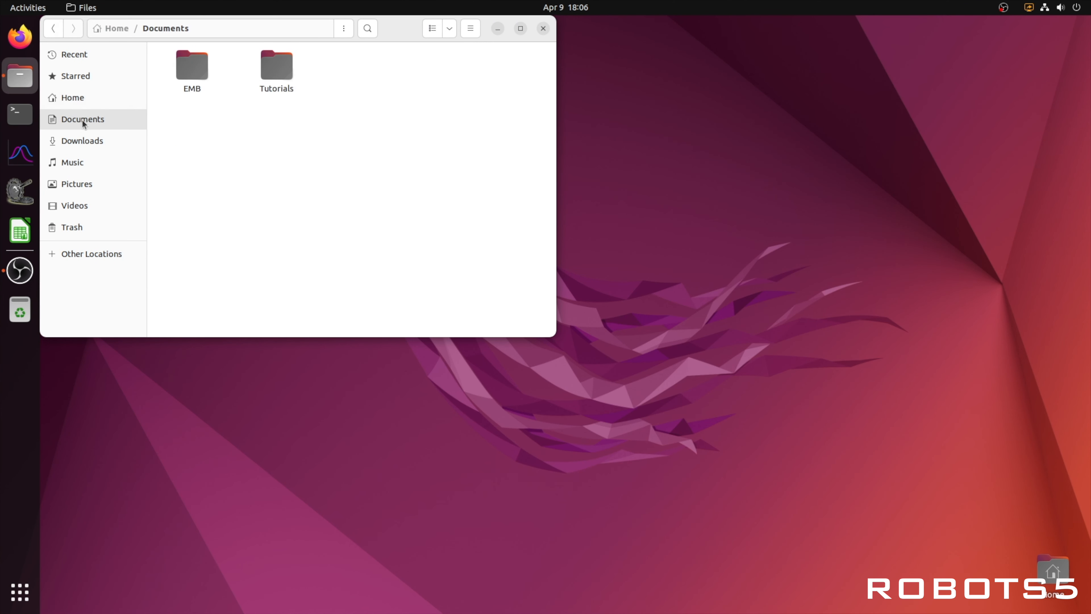
double_click(271, 72)
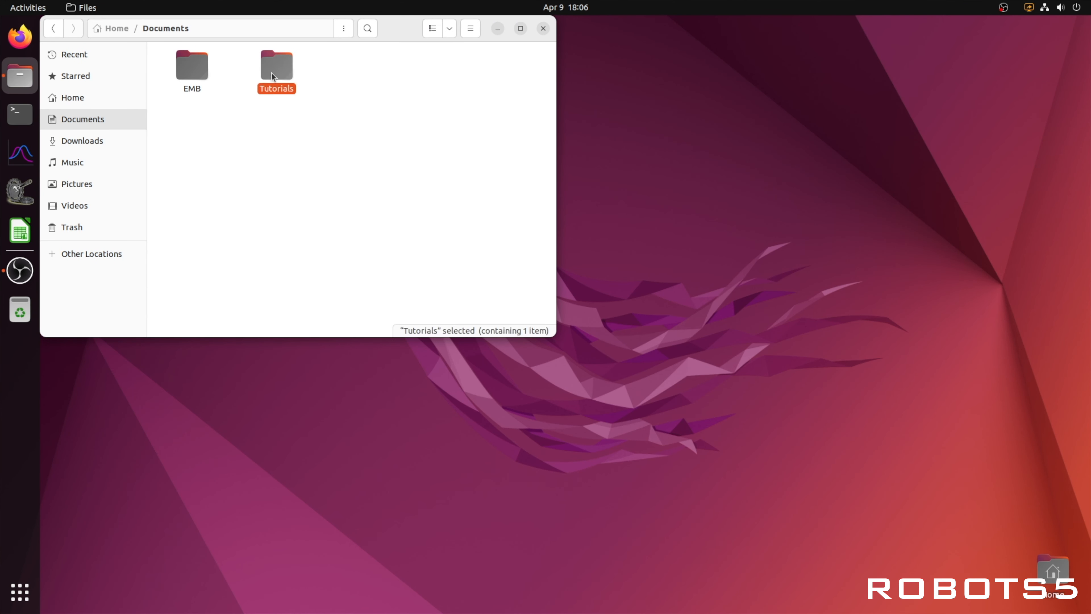
Step: Open a terminal in the Tutorials folder and launch pysimCoder from it
right_click(308, 108)
click(339, 174)
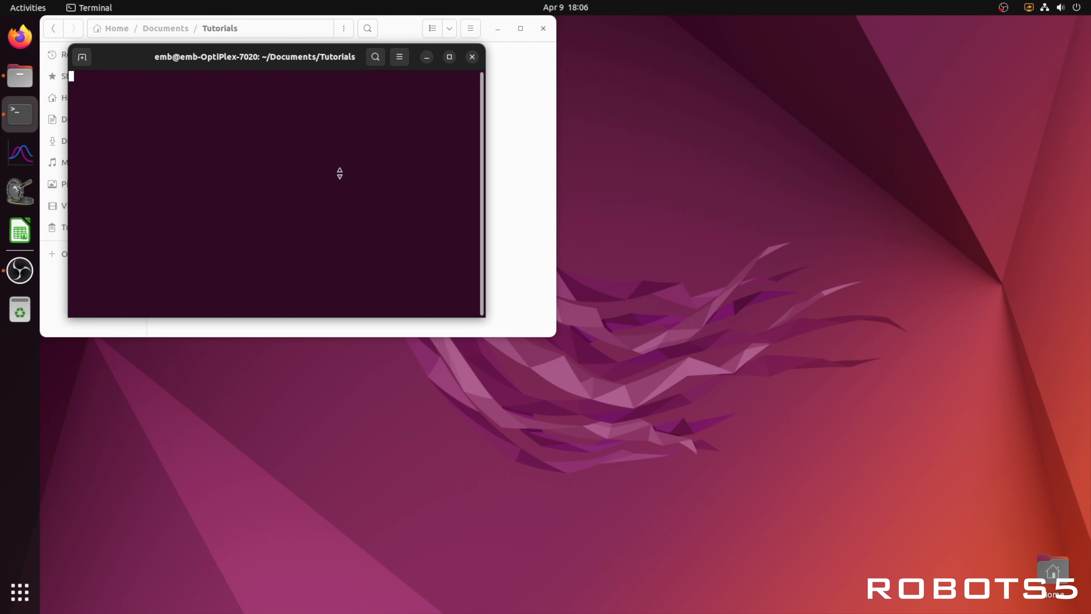
text(pysimCoder)
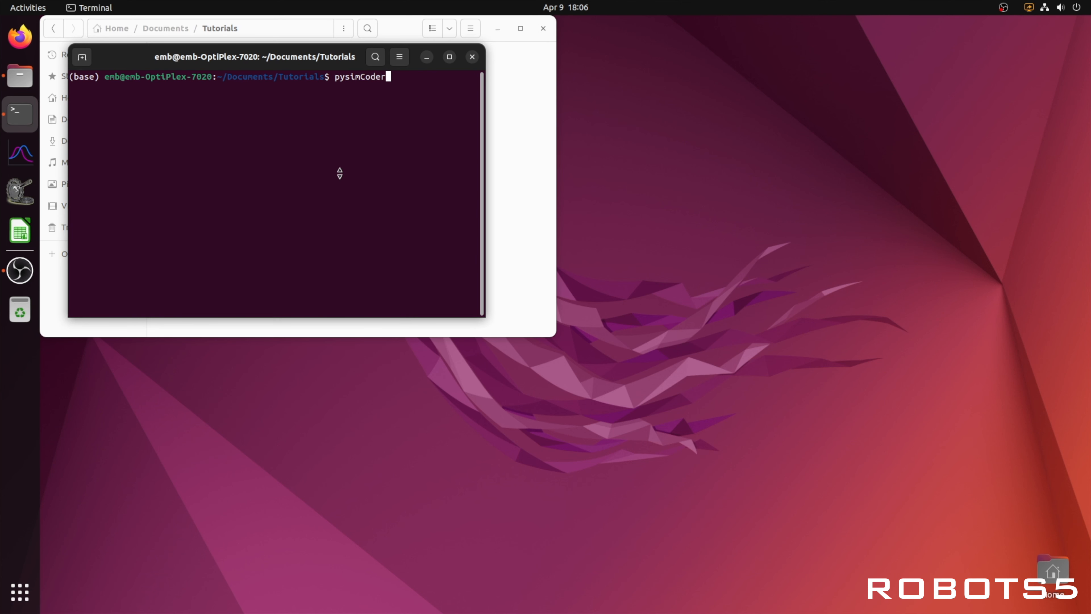
key(Return)
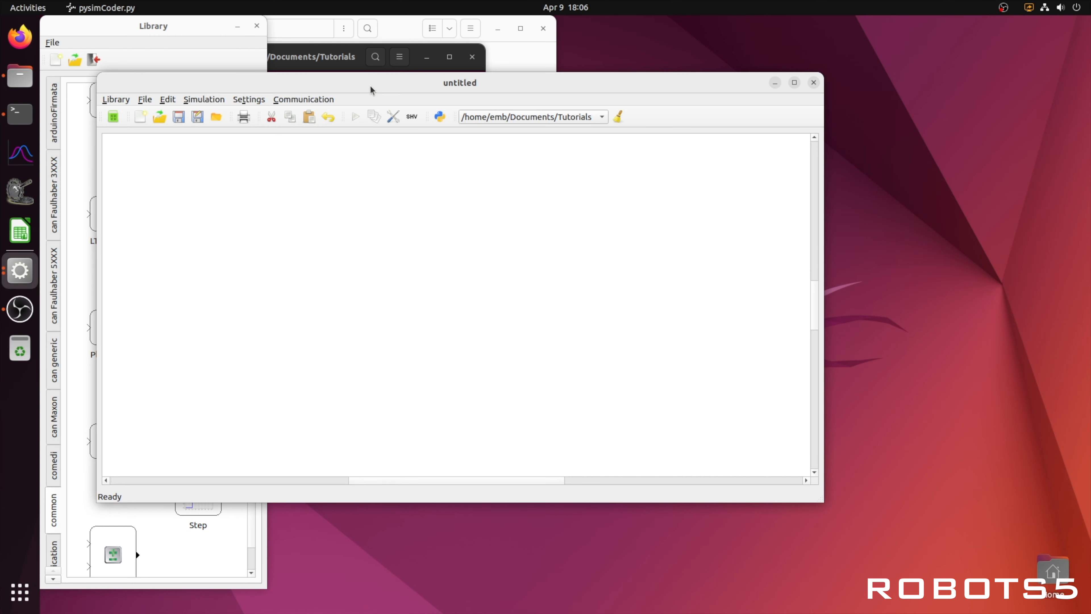
Step: Close the file manager and move the untitled diagram window beside the block library
click(543, 28)
drag(504, 87, 658, 128)
drag(346, 64, 640, 160)
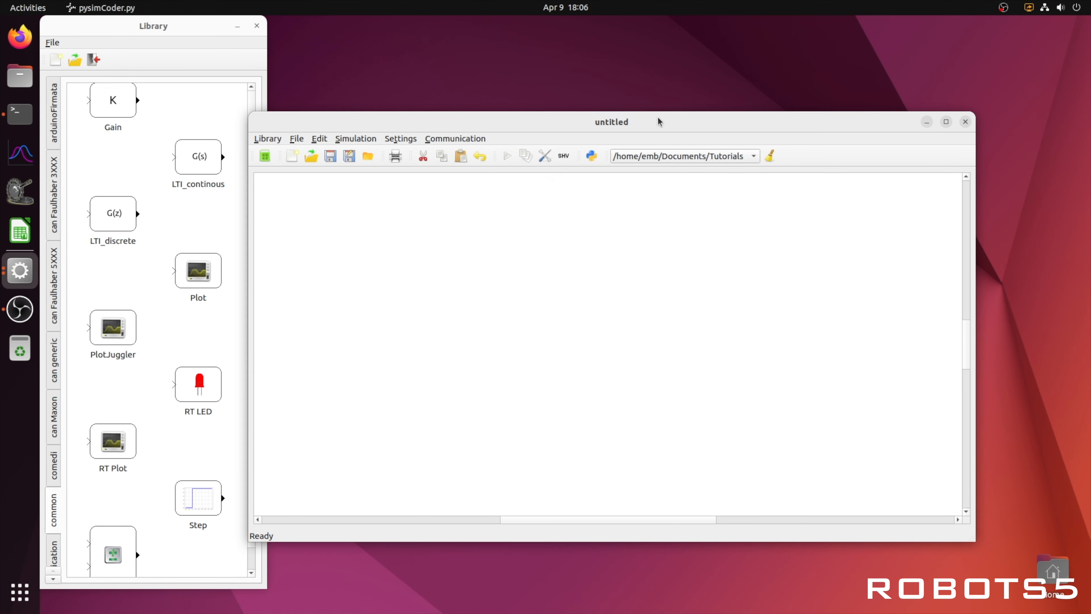
drag(660, 122, 712, 117)
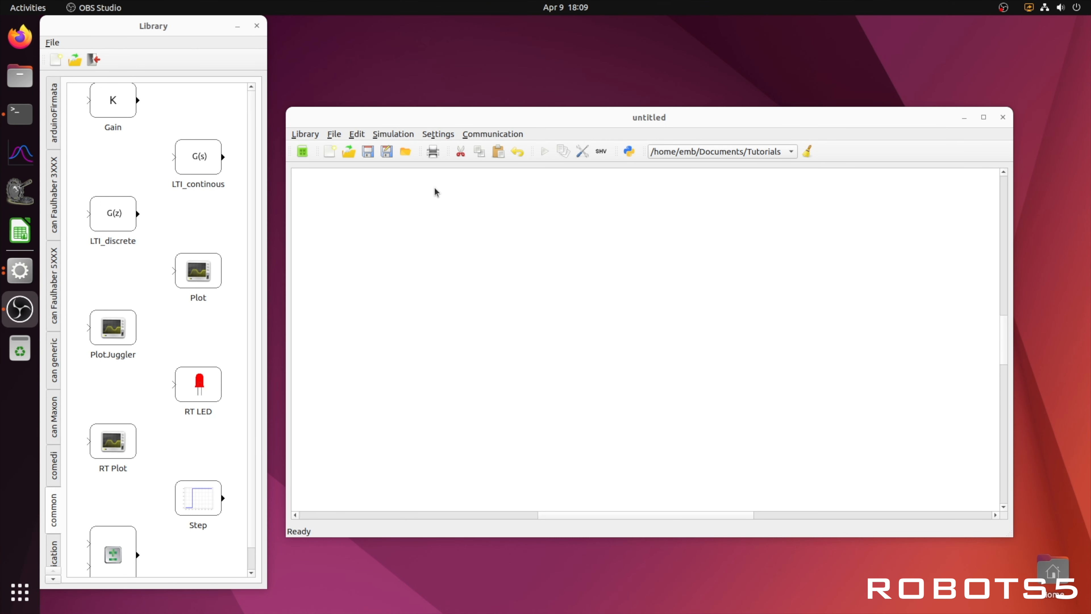
Step: Save the new diagram as tutorial2 in the Tutorials folder
click(368, 153)
click(369, 153)
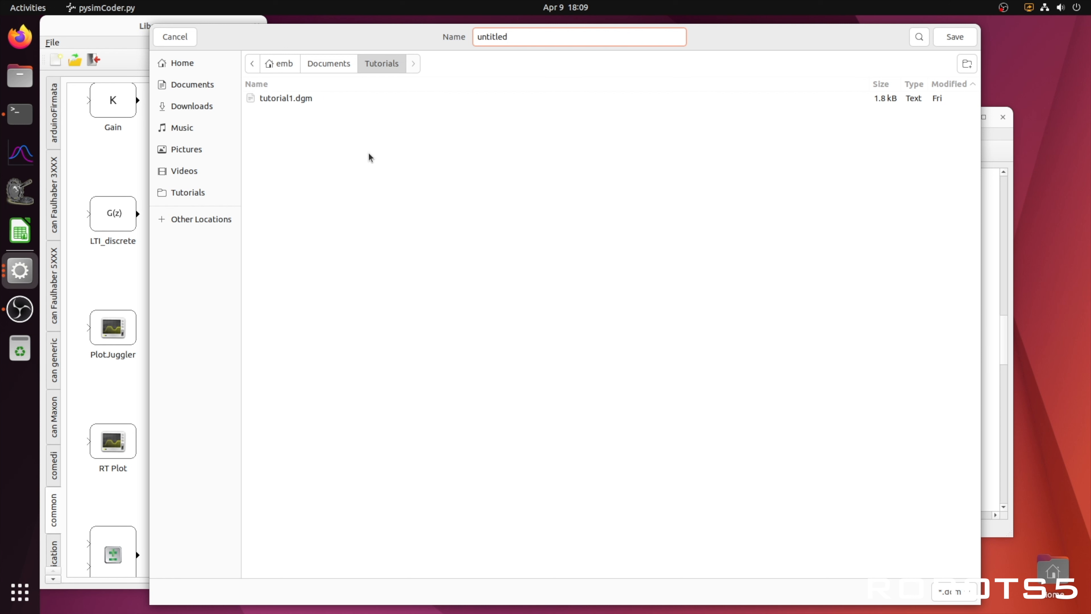
key(BackSpace)
key(BackSpace)
key(BackSpace)
key(BackSpace)
key(BackSpace)
key(BackSpace)
key(BackSpace)
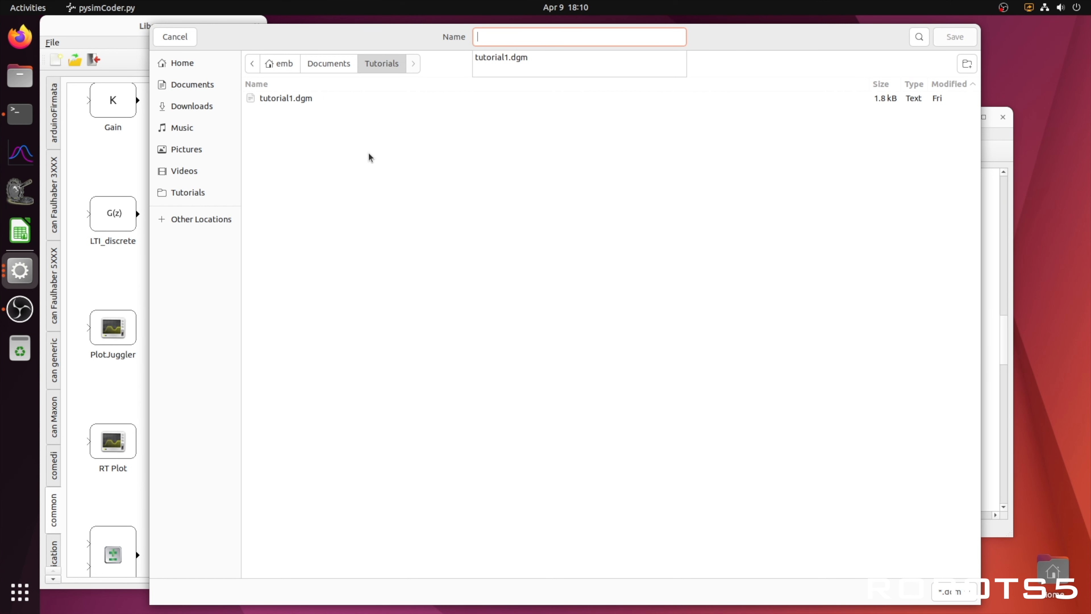
text(tutorial2)
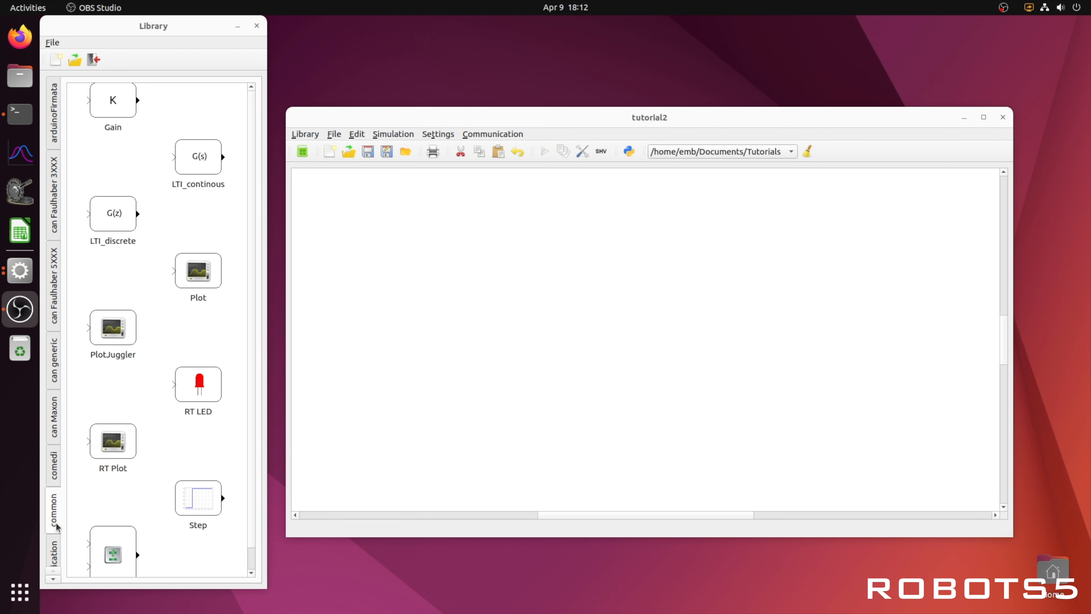
Step: Place two Integral blocks from the linear library side by side on the canvas
click(53, 527)
scroll(53, 523, down, 2)
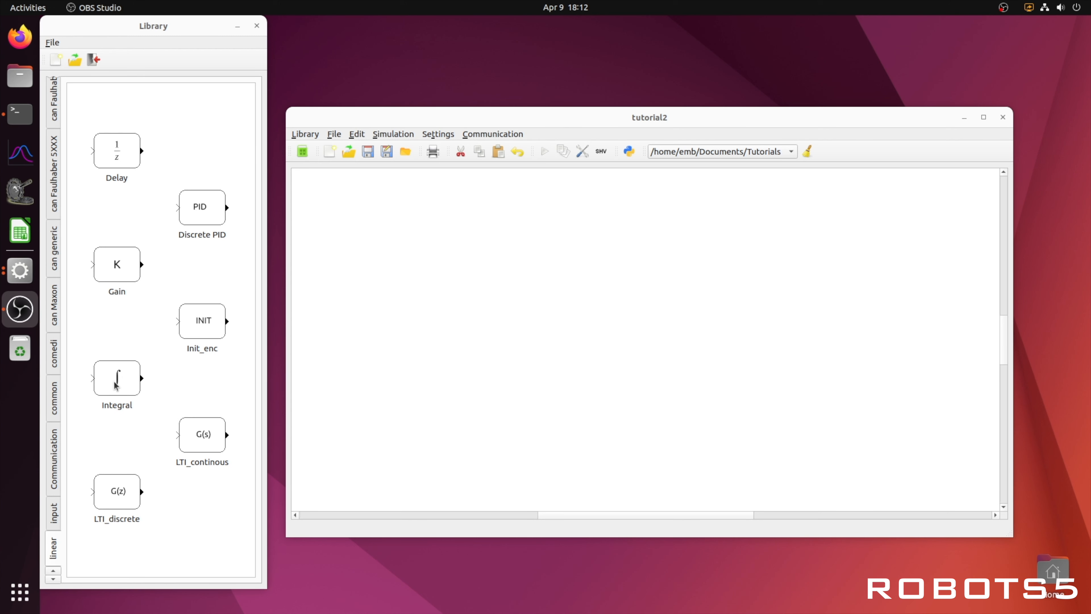
drag(116, 385, 701, 336)
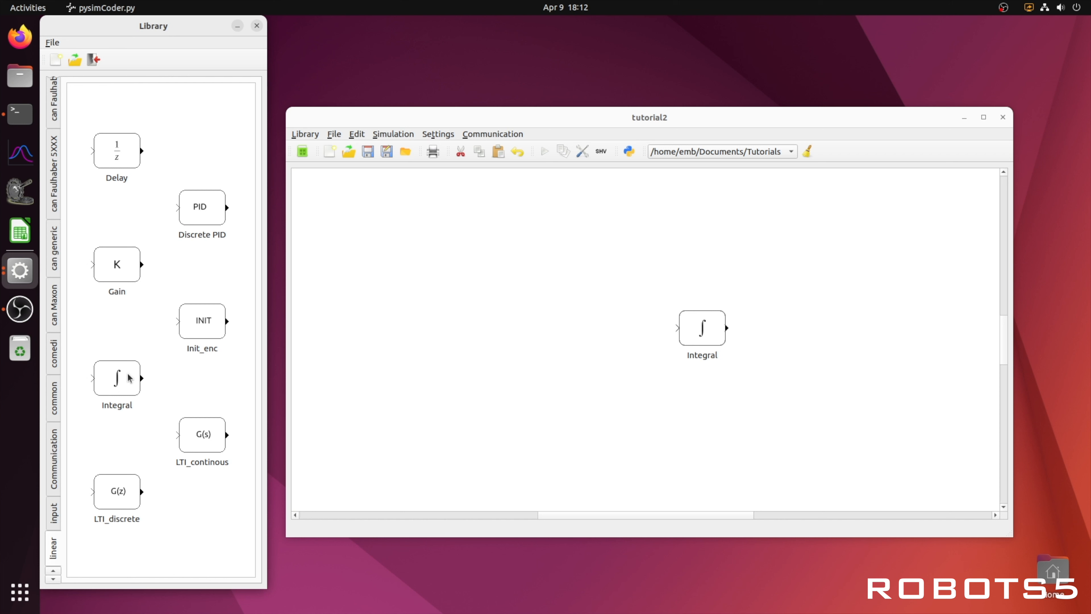
drag(128, 375, 802, 328)
Step: Add three Gain blocks from the linear library in a column left of the integrators
drag(126, 266, 574, 285)
drag(120, 275, 568, 385)
drag(122, 282, 566, 473)
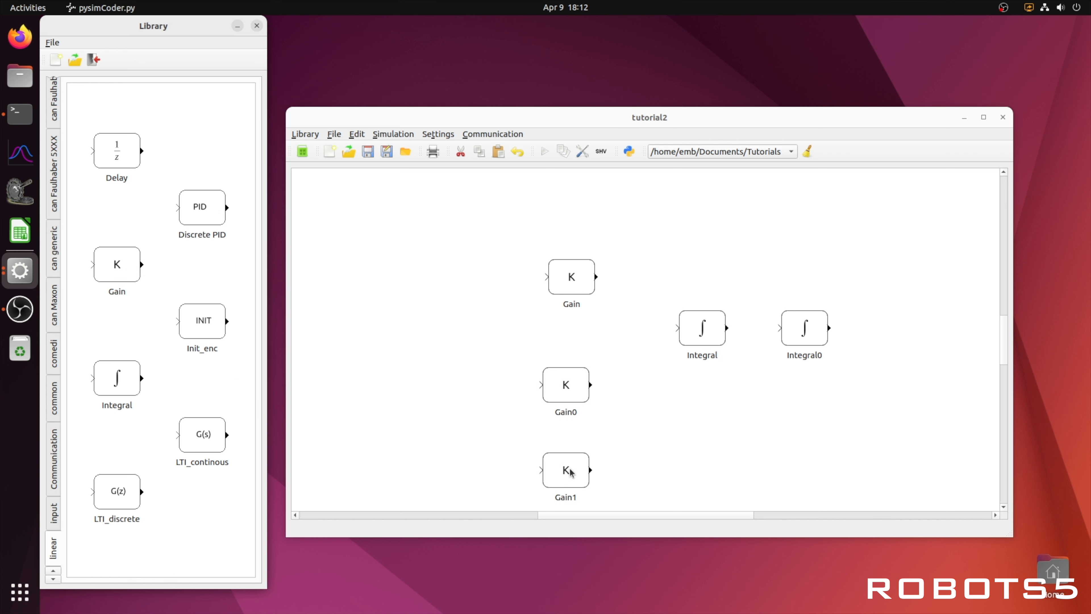
Step: Add a Step block from the input library at the left of the canvas
click(53, 512)
drag(116, 385, 386, 302)
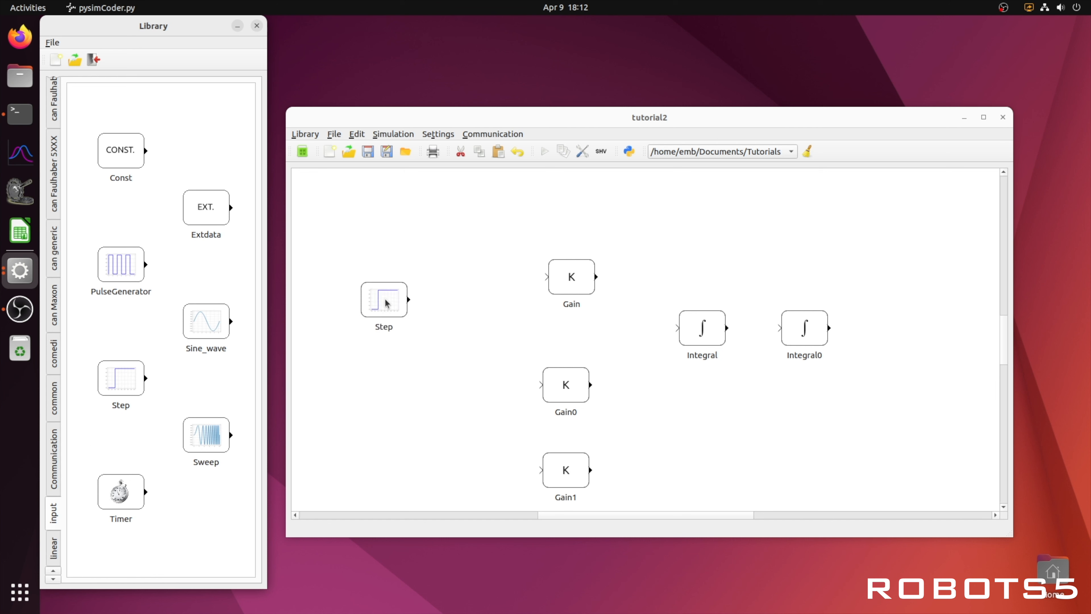
Step: Add a Sum block from the math library between the Step and the Gain blocks
scroll(56, 500, down, 3)
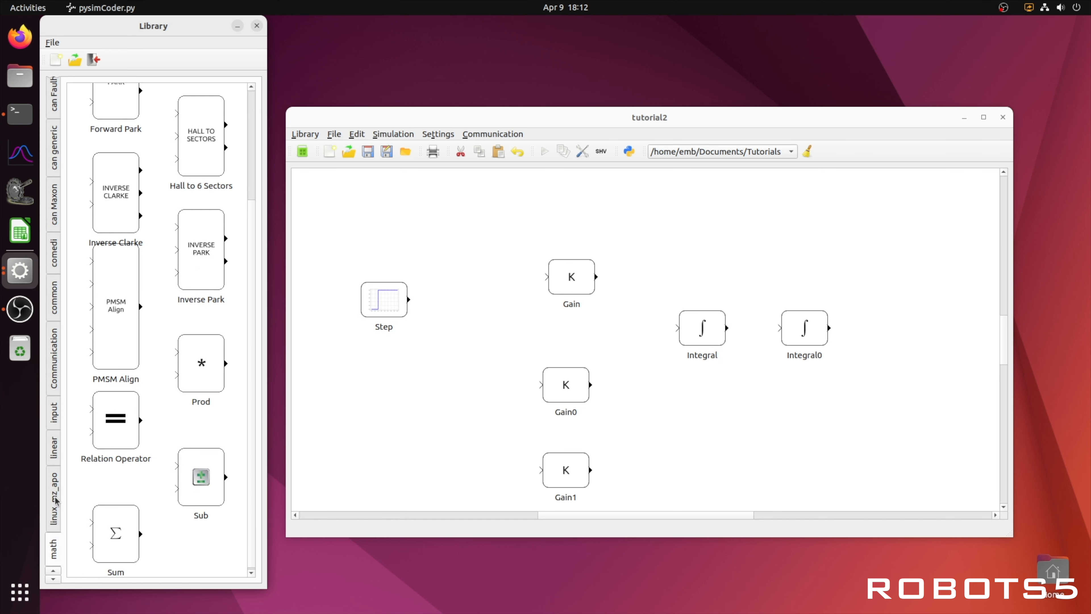
drag(134, 516, 456, 338)
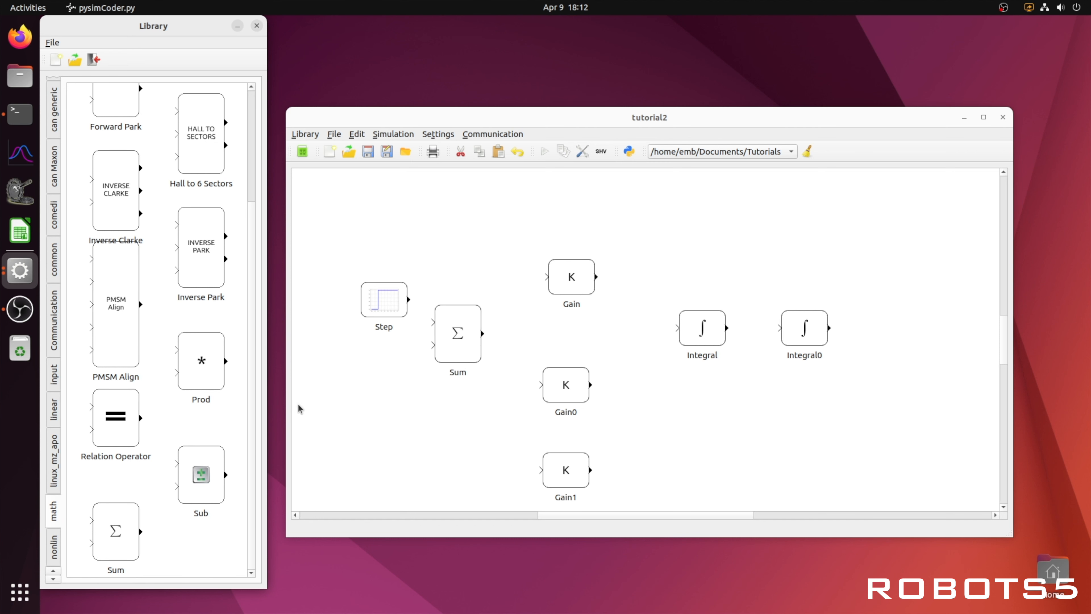
Step: Add a Plot block from the output library to the right of Integral0
scroll(54, 527, down, 2)
scroll(55, 527, down, 2)
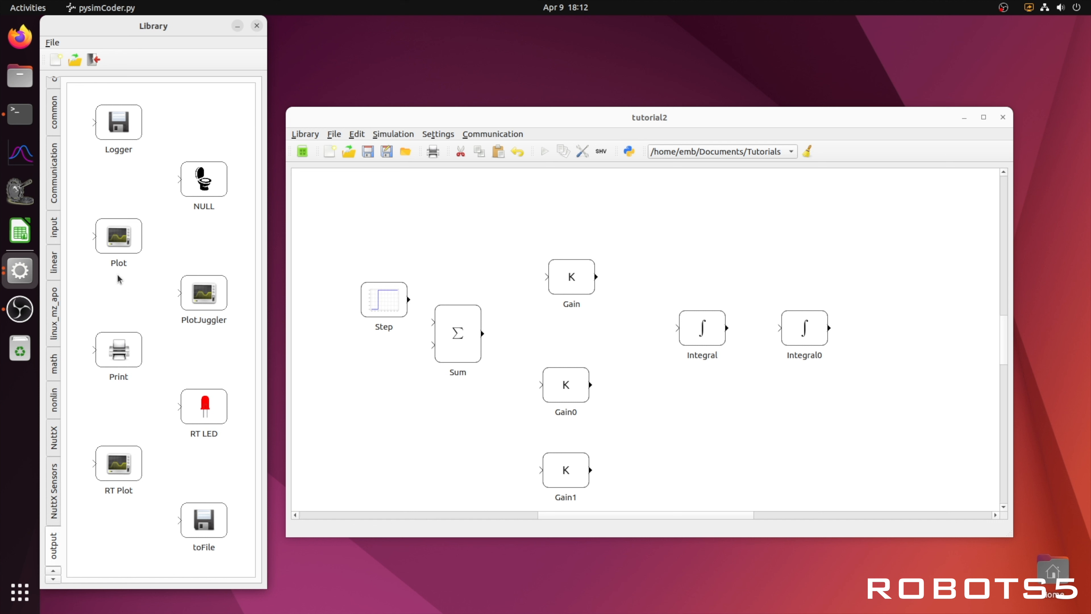
drag(213, 272, 902, 334)
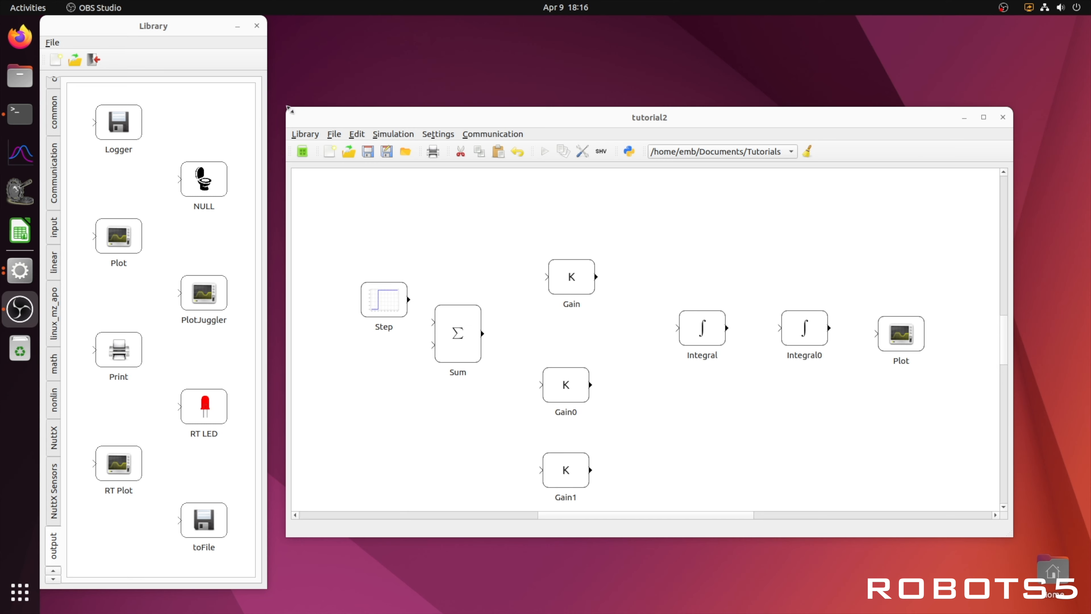
Step: Move the diagram window and rearrange the three Gain blocks into a tidy column
drag(288, 108, 196, 25)
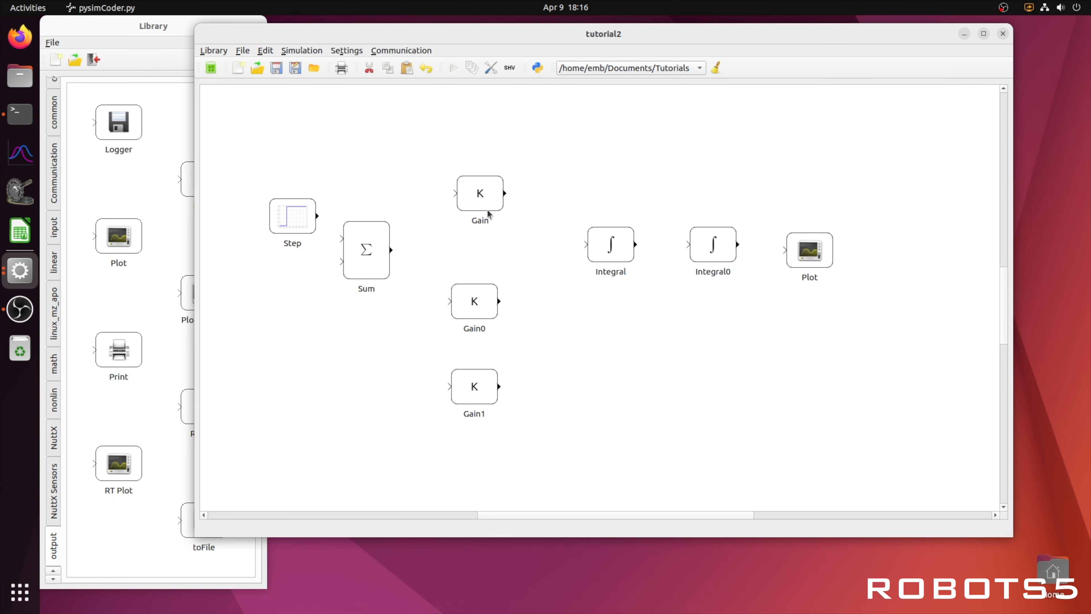
drag(488, 211, 482, 245)
drag(480, 302, 474, 302)
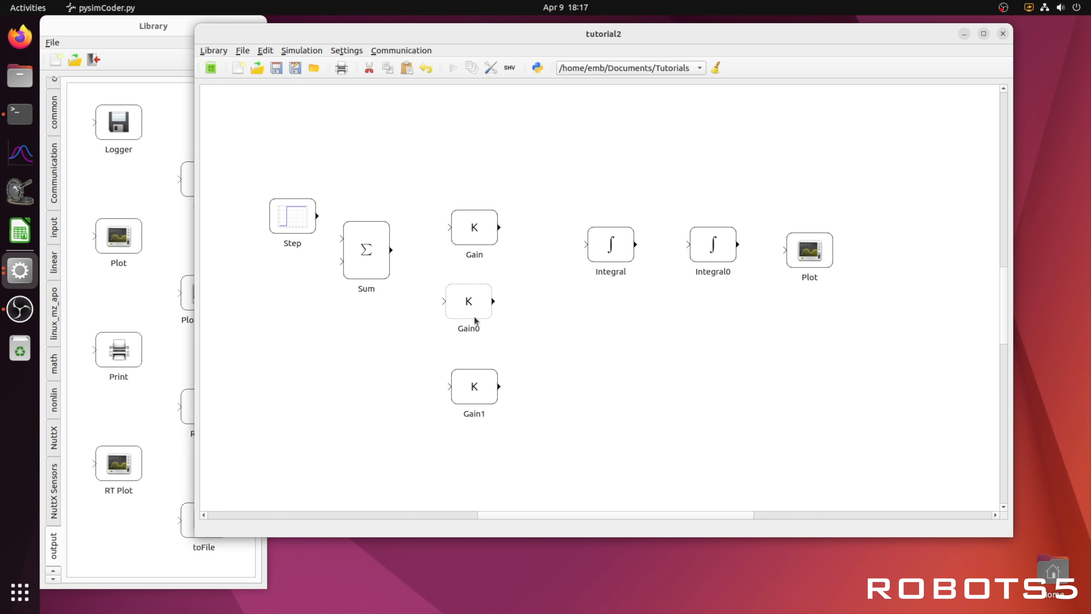
drag(483, 386, 477, 380)
Step: Flip the Gain1 and Gain0 blocks so they point back toward the Sum block
right_click(477, 380)
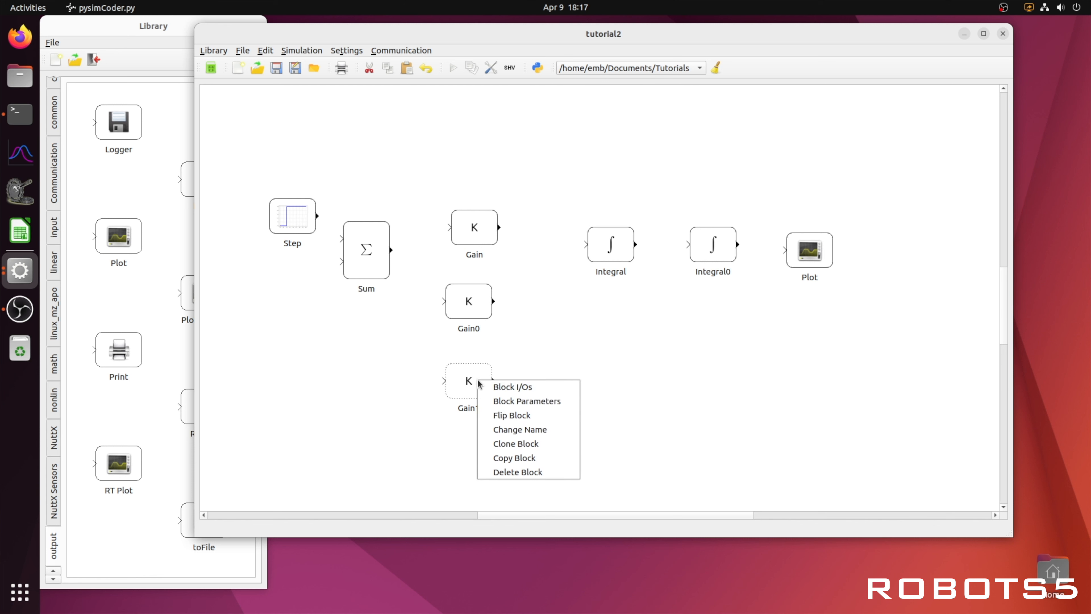
click(498, 416)
right_click(476, 298)
click(499, 339)
click(567, 338)
Step: Set the Sum block's number of inputs to 3
double_click(370, 275)
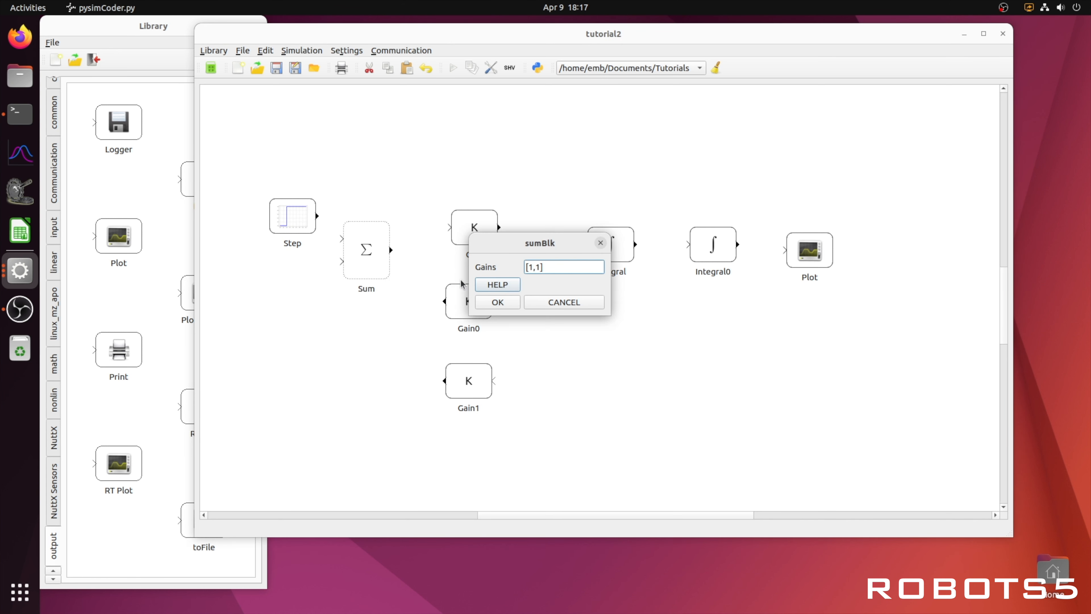
click(546, 301)
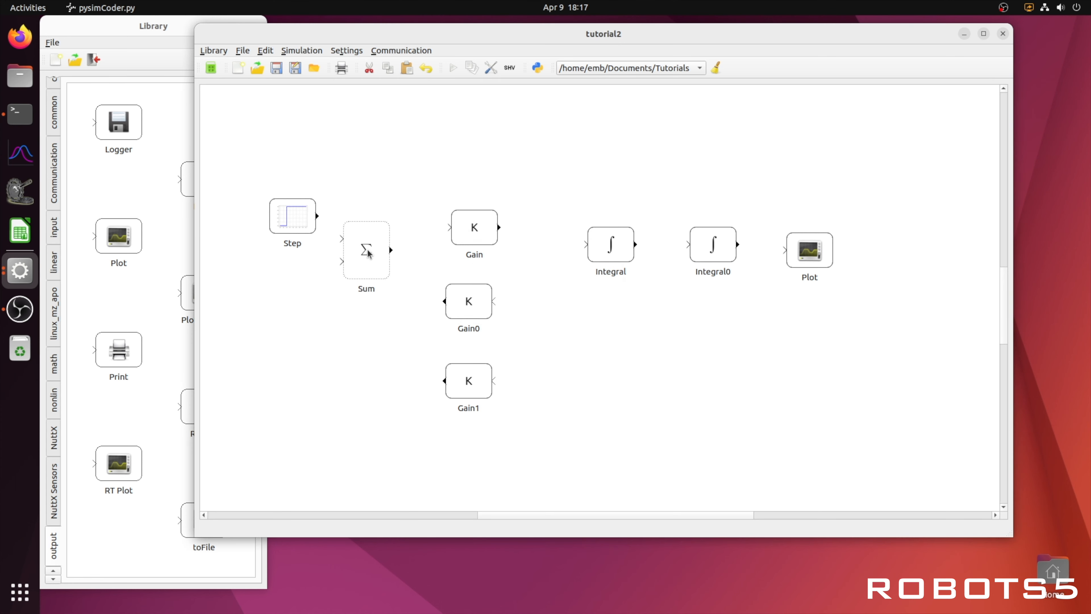
right_click(367, 254)
click(392, 254)
click(701, 260)
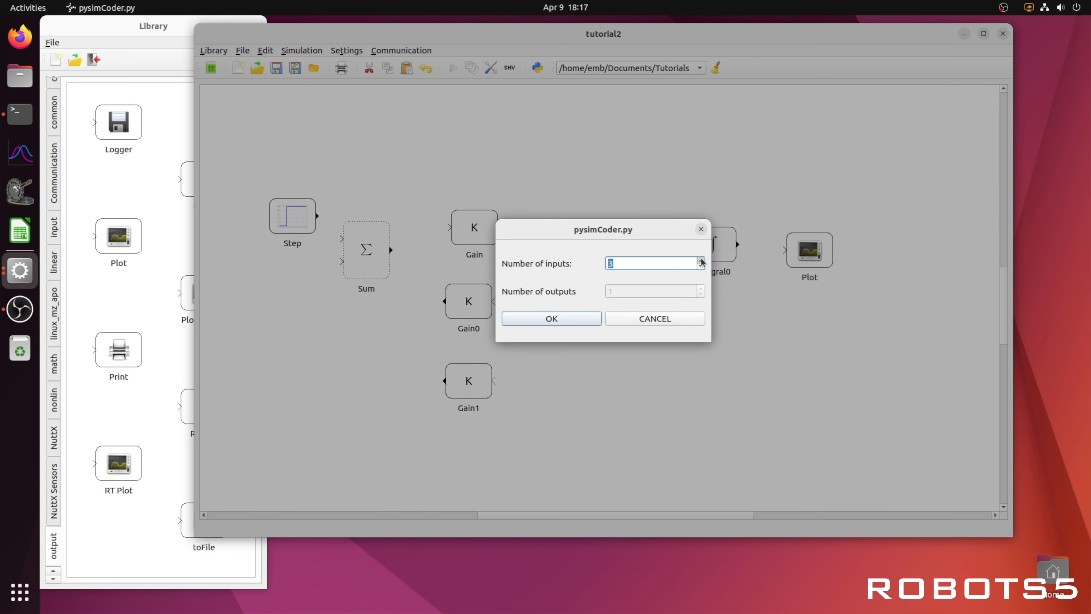
click(548, 318)
Step: Edit the Sum block's Gains to enter -1 for the added feedback inputs
double_click(368, 260)
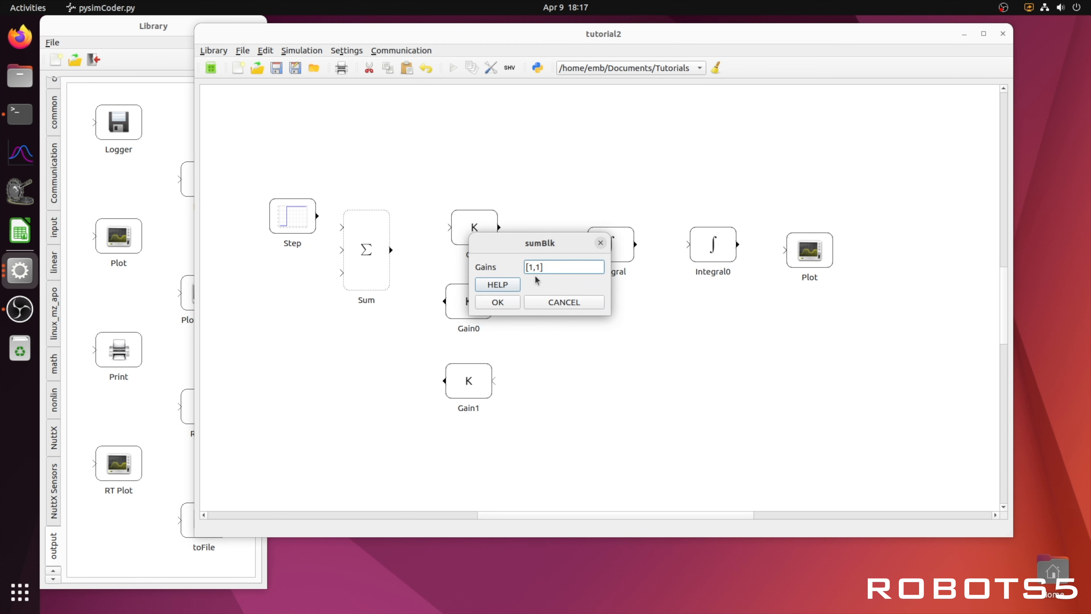
text(-1)
text(-)
text(,)
click(498, 303)
Step: Reposition the Step, Gain0 and Gain1 blocks around the Sum block
drag(310, 232, 288, 204)
drag(470, 305, 475, 334)
drag(475, 391, 482, 402)
Step: Wire the Gain0 and Gain1 outputs into the Sum block's inputs and route the feedback lines
drag(450, 330, 343, 272)
drag(451, 392, 340, 249)
drag(400, 306, 289, 304)
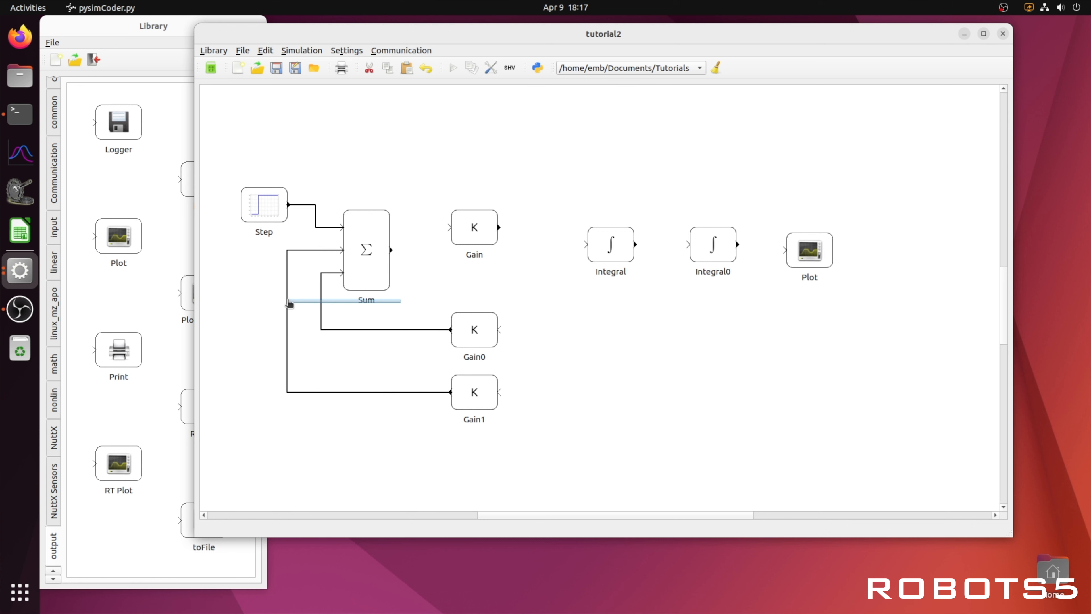
Step: Align the forward blocks and connect Sum, Gain, Integral and Integral0 in a chain
drag(476, 240, 470, 263)
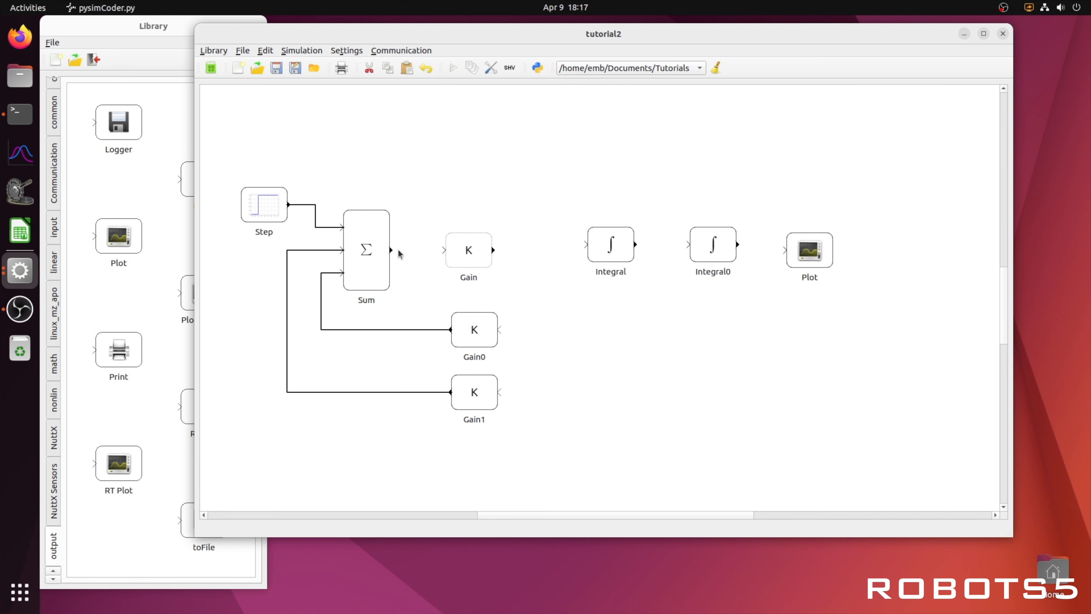
drag(405, 252, 445, 250)
drag(608, 256, 599, 264)
drag(705, 258, 699, 263)
drag(494, 250, 682, 250)
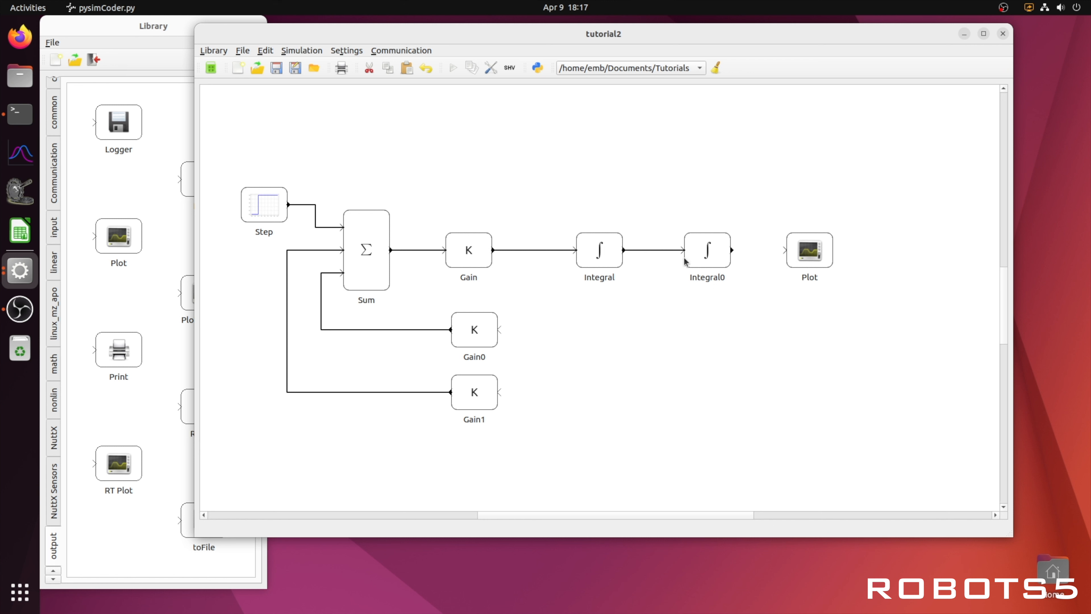
Step: Move the Plot block and connect Integral0's output to it
drag(811, 253, 816, 253)
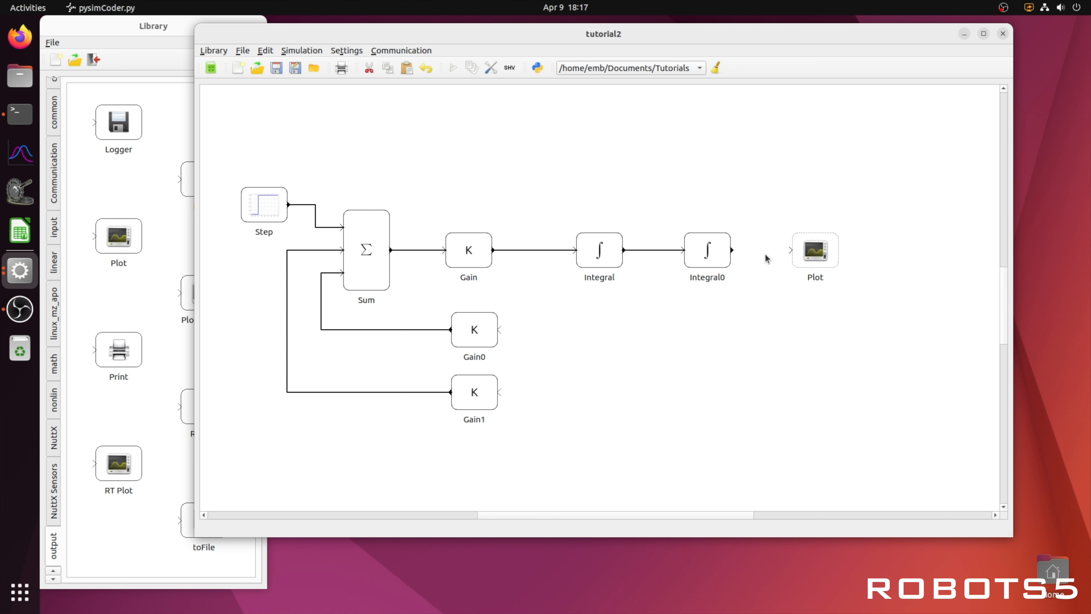
drag(732, 250, 791, 251)
Step: Feed Integral's output back into Gain0 and Integral0's output into Gain1
drag(500, 330, 651, 251)
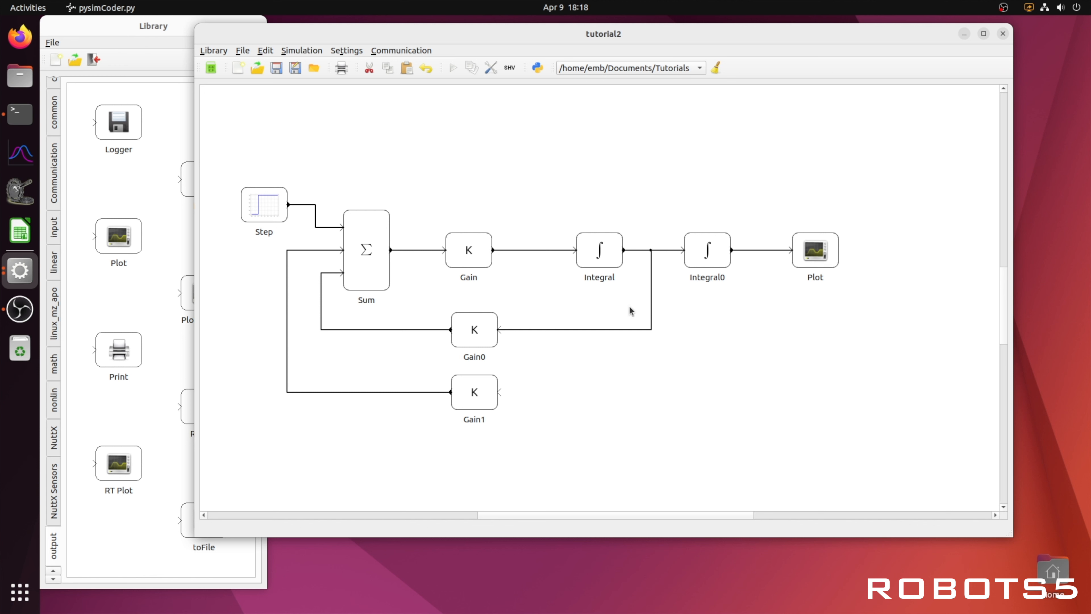
drag(501, 393, 758, 250)
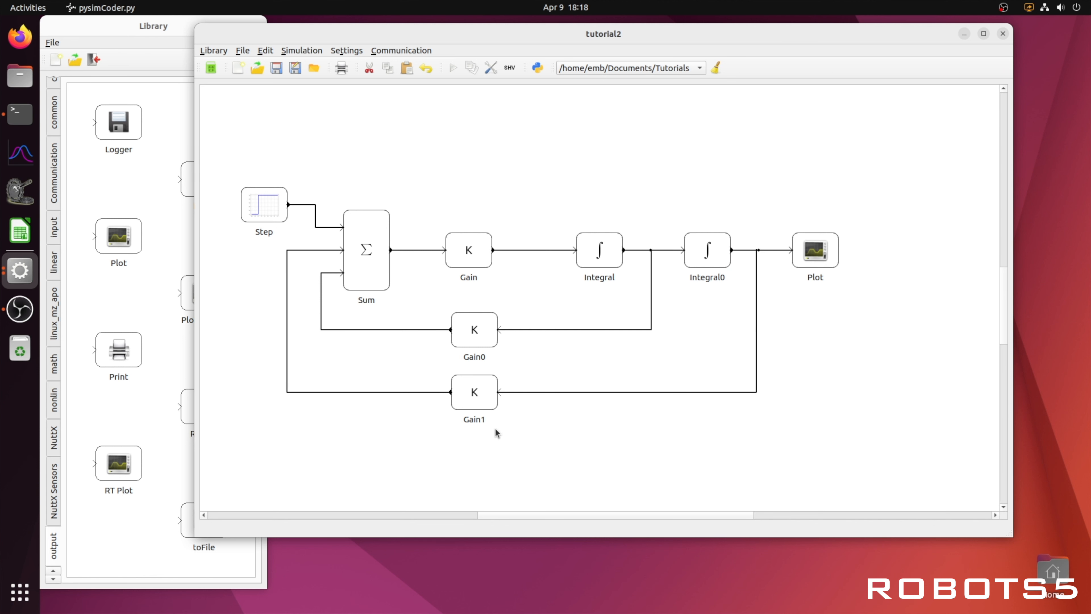
Step: Rename the Gain1 block to Spring
right_click(484, 402)
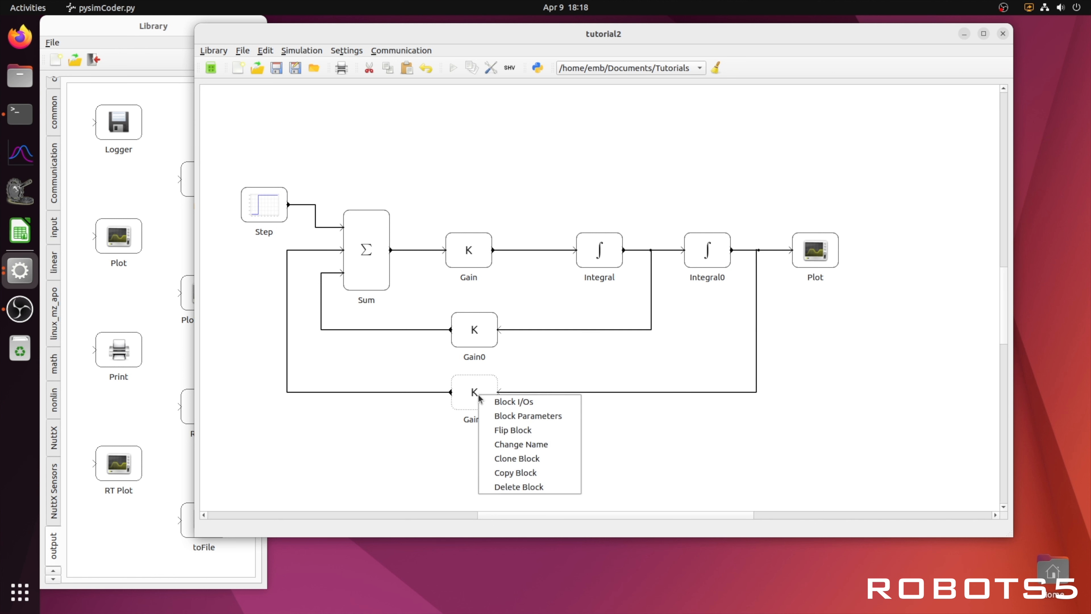
click(521, 444)
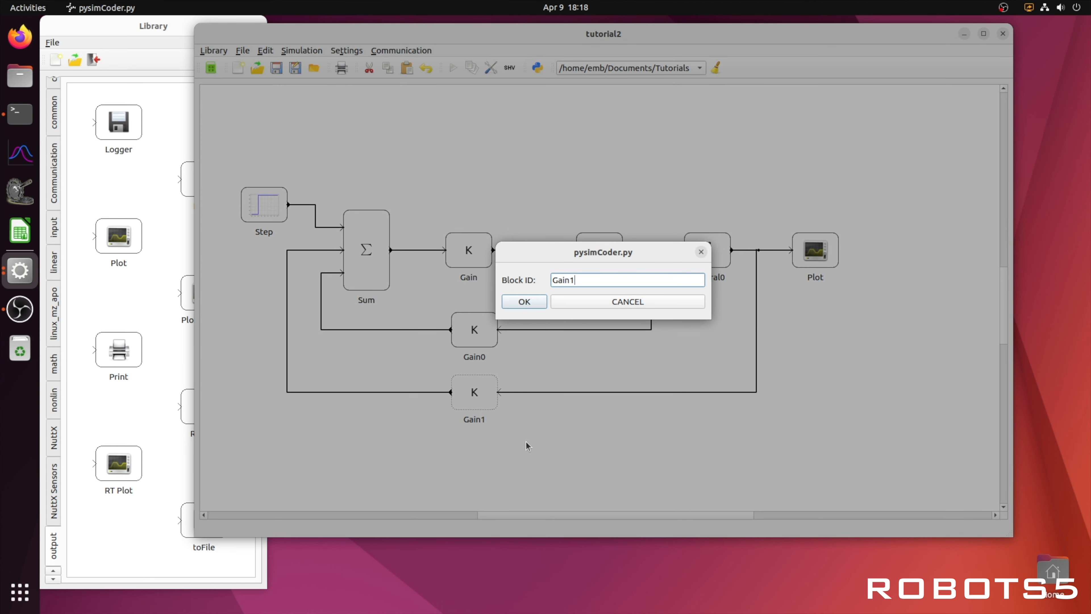
double_click(568, 280)
text(Spring)
click(523, 302)
Step: Rename the Gain0 block to Damper
right_click(480, 329)
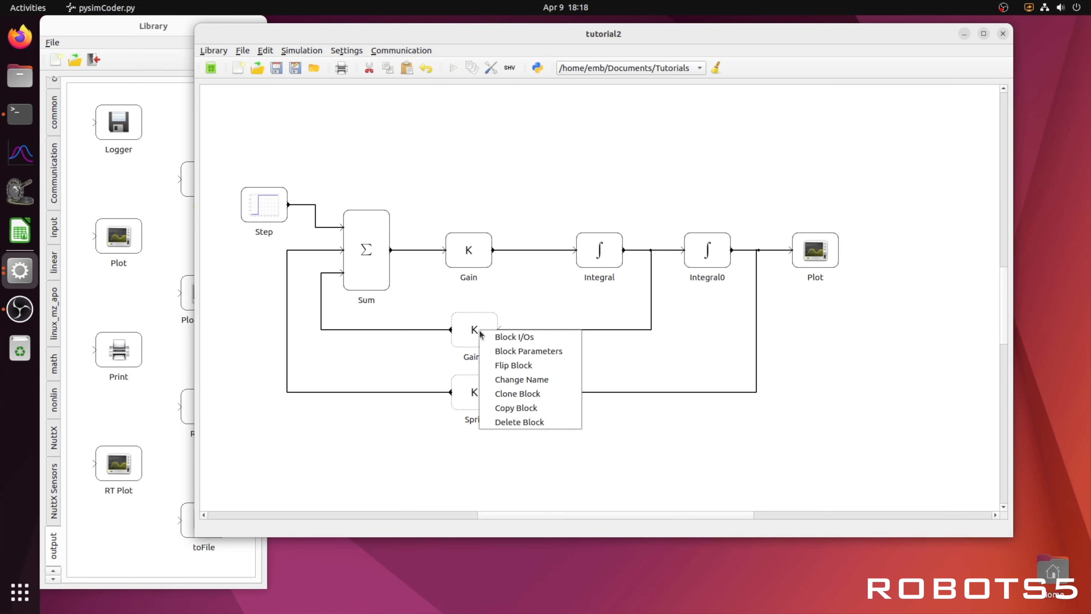
click(504, 380)
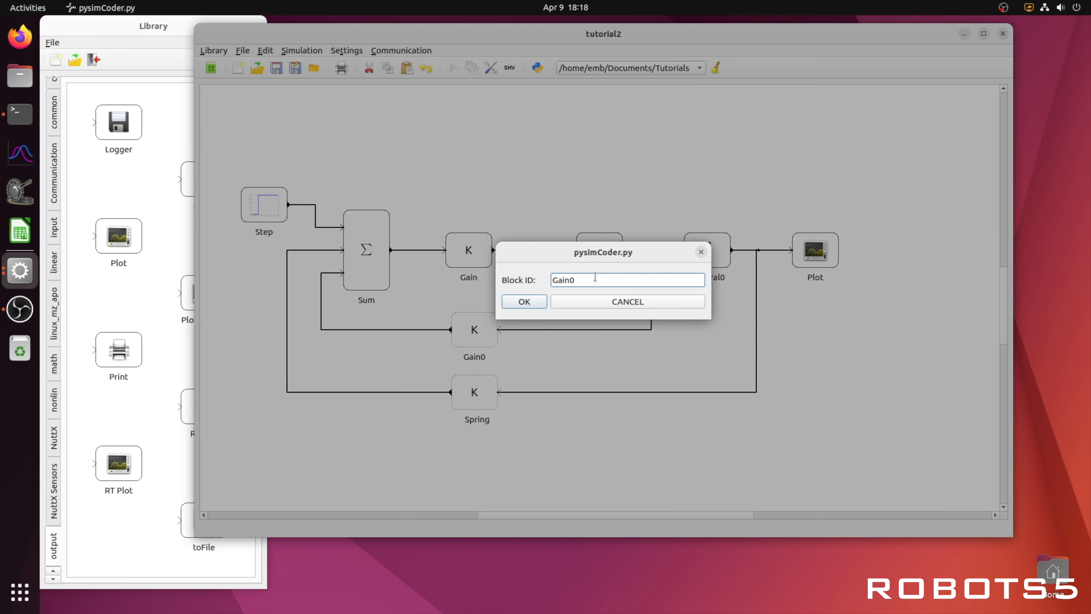
drag(594, 280, 542, 281)
text(Damper)
click(538, 302)
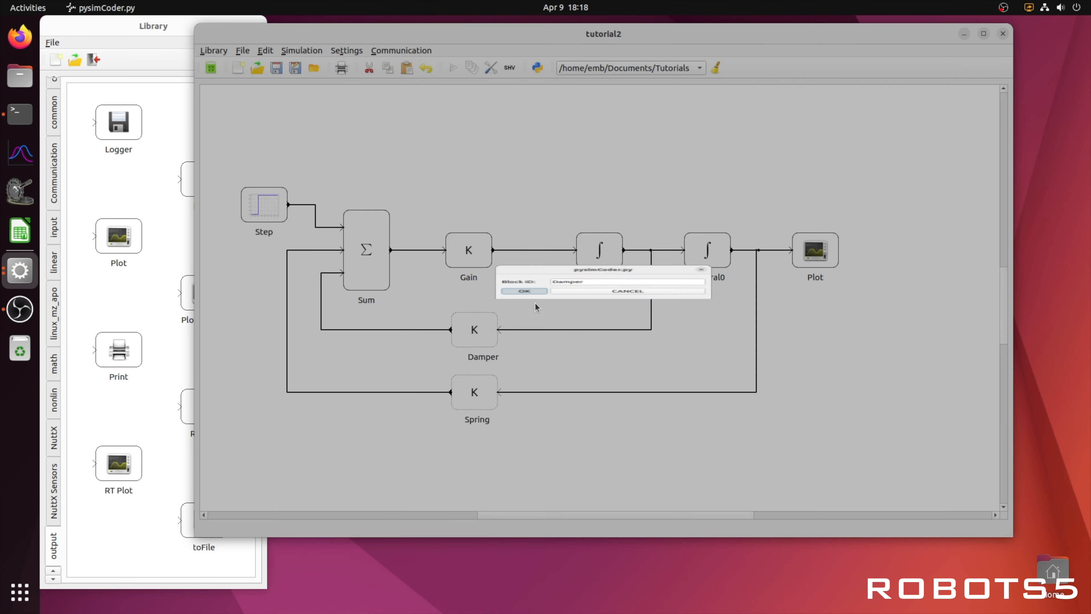
Step: Rename the Gain block to Mass and nudge it into line with the Damper and Spring blocks
right_click(484, 258)
click(477, 293)
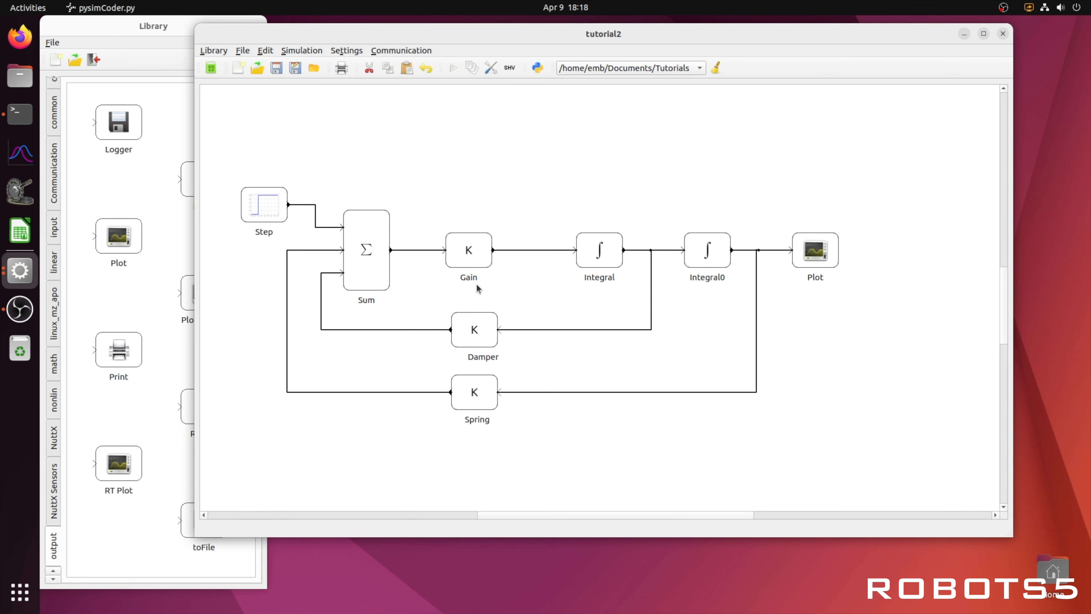
right_click(469, 250)
click(504, 304)
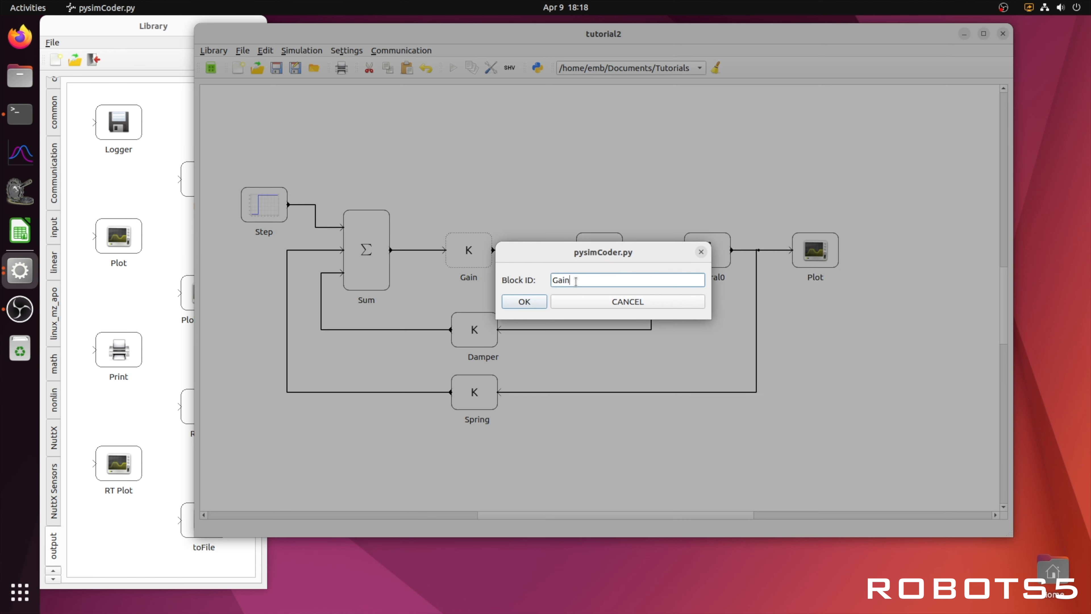
text(Mass)
click(525, 302)
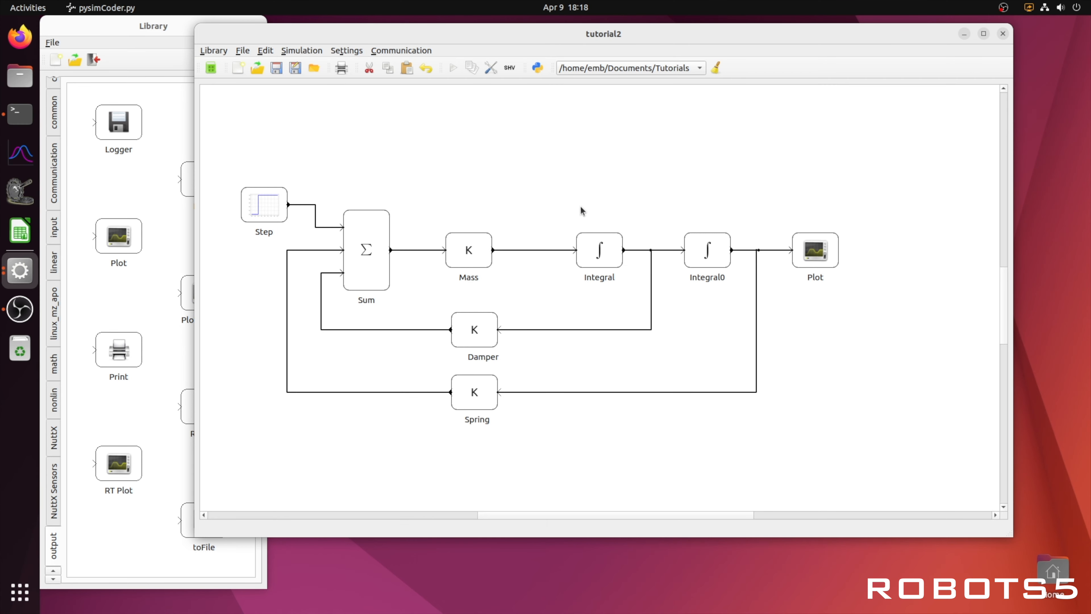
drag(491, 249, 490, 249)
click(551, 206)
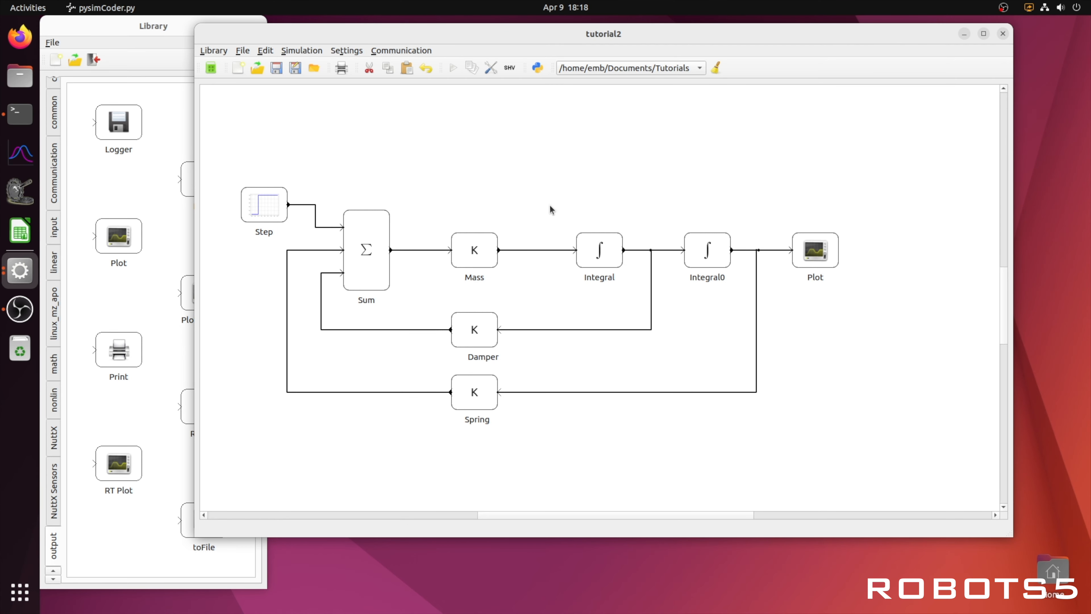
Step: Rename the Step block to Force
right_click(257, 203)
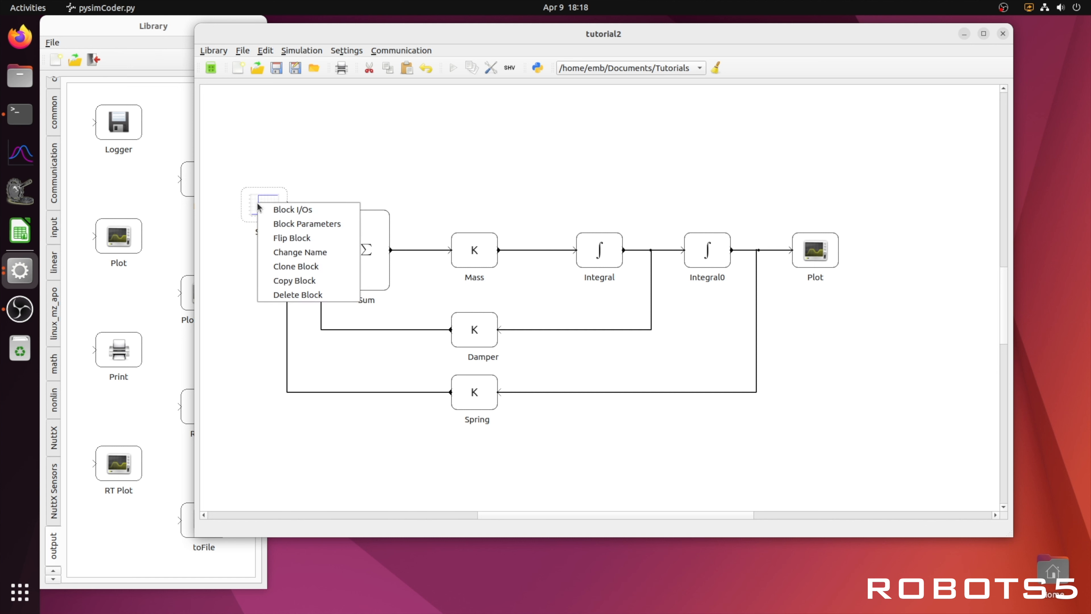
click(296, 253)
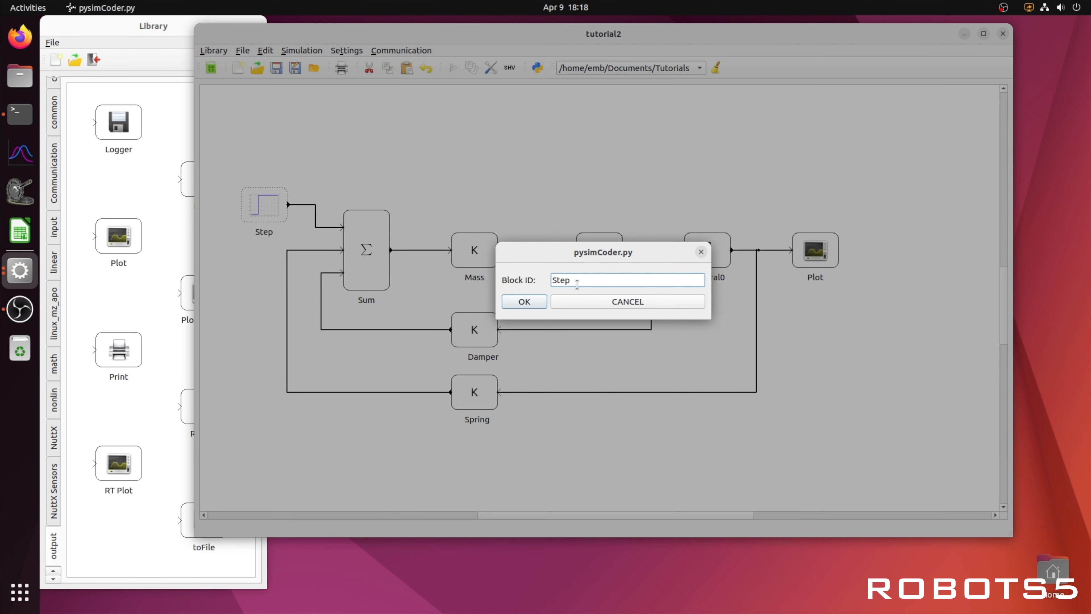
text(Force)
click(527, 301)
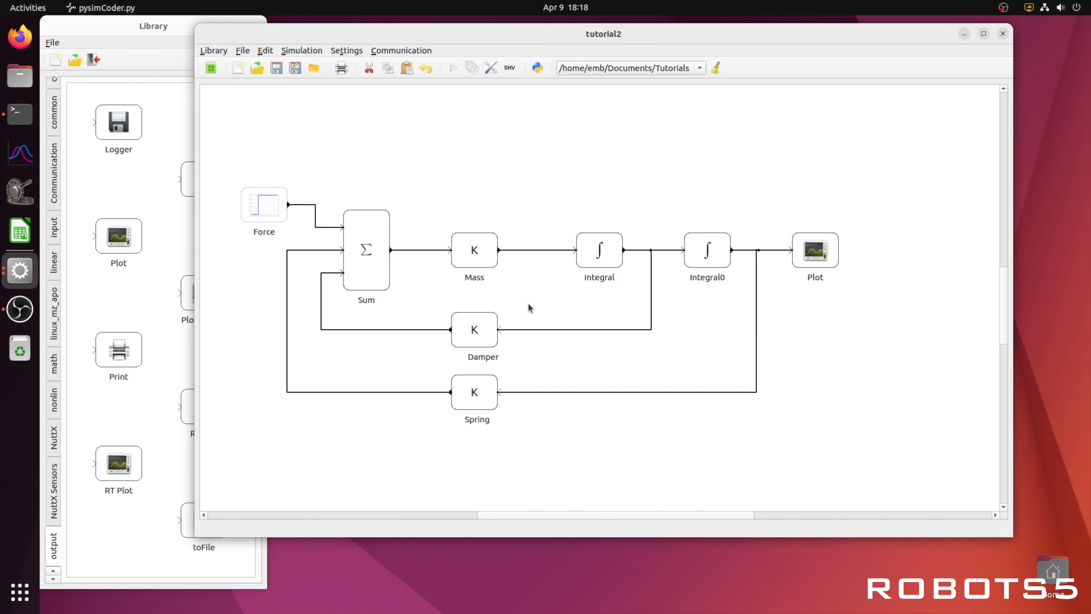
click(614, 187)
Step: Rename the Integral0 block to Position
right_click(696, 254)
click(733, 305)
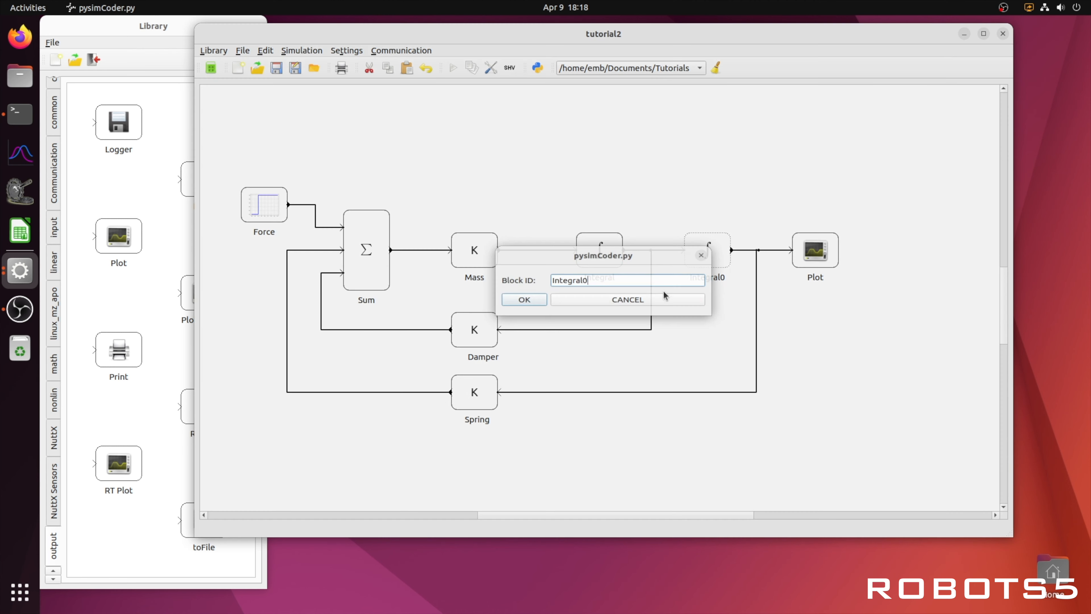
drag(598, 279, 540, 281)
text(Position)
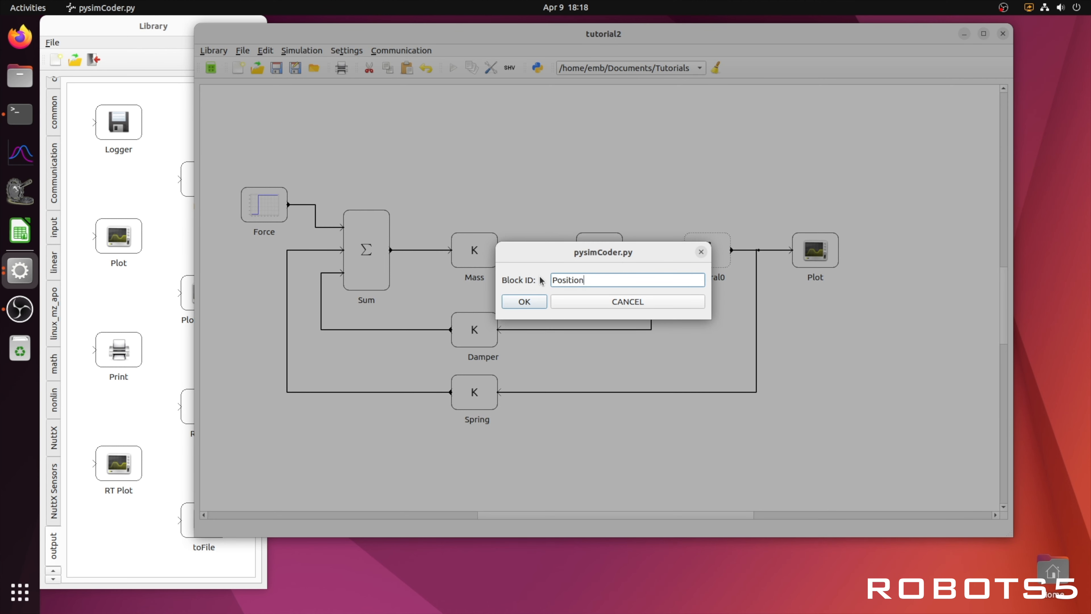
key(Return)
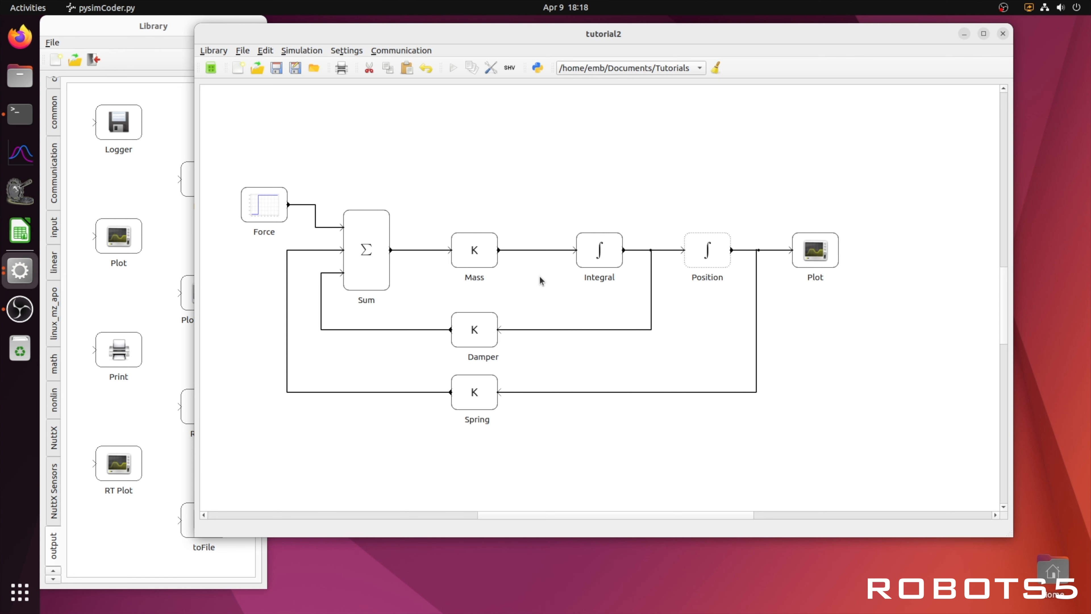
Step: Rename the Integral block to Velocity
right_click(599, 257)
click(625, 313)
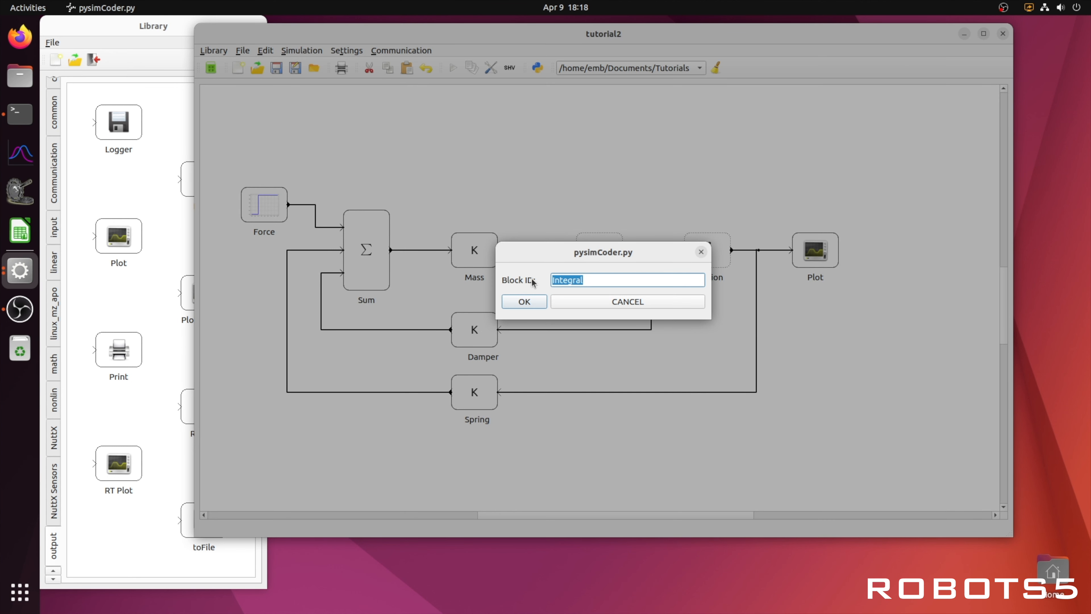
text(Velocity)
click(525, 301)
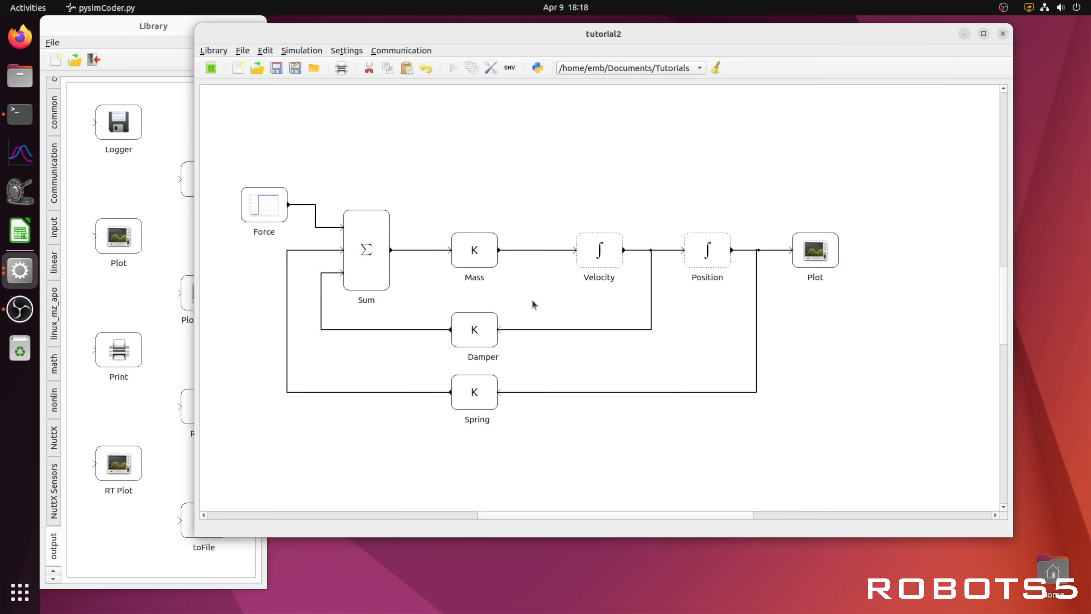
click(498, 200)
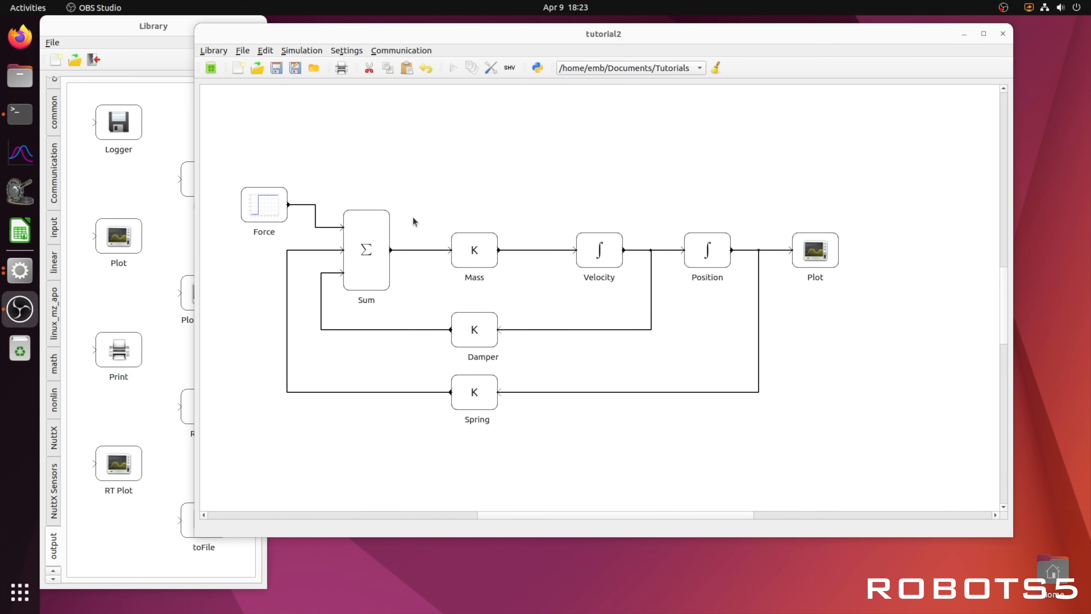
Step: Set the Force step block's final value to 10
double_click(272, 206)
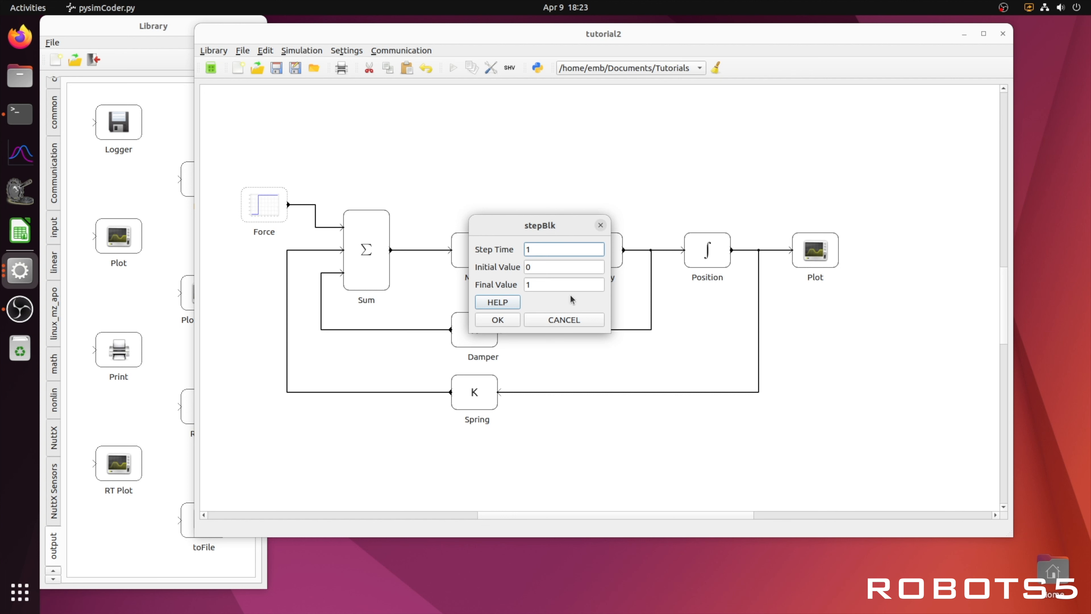
click(558, 284)
text(0)
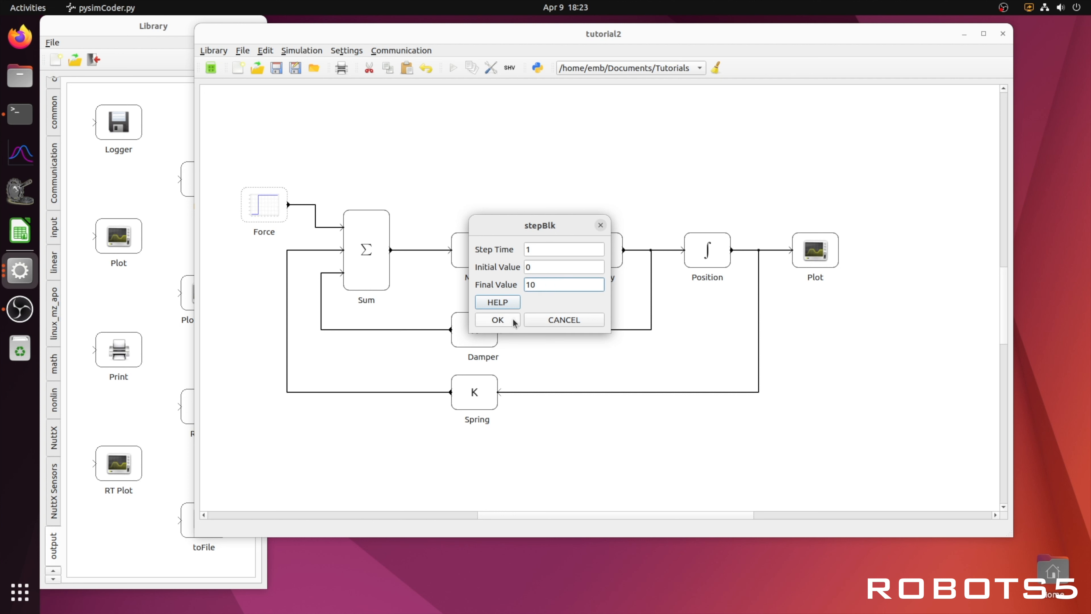
click(498, 319)
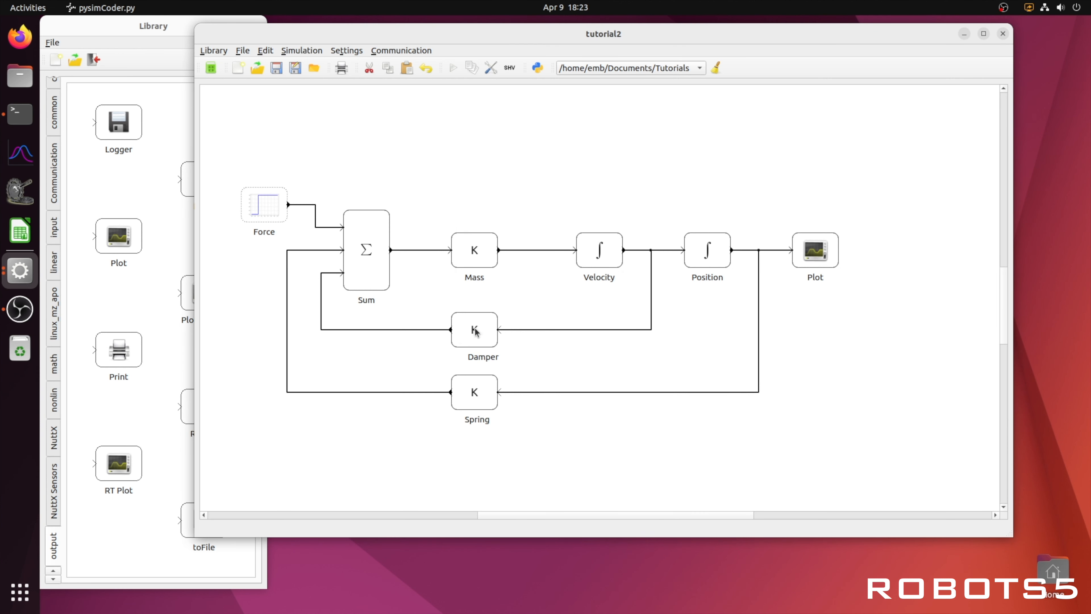
Step: Edit the Damper block's gain value
double_click(476, 330)
drag(546, 269, 522, 271)
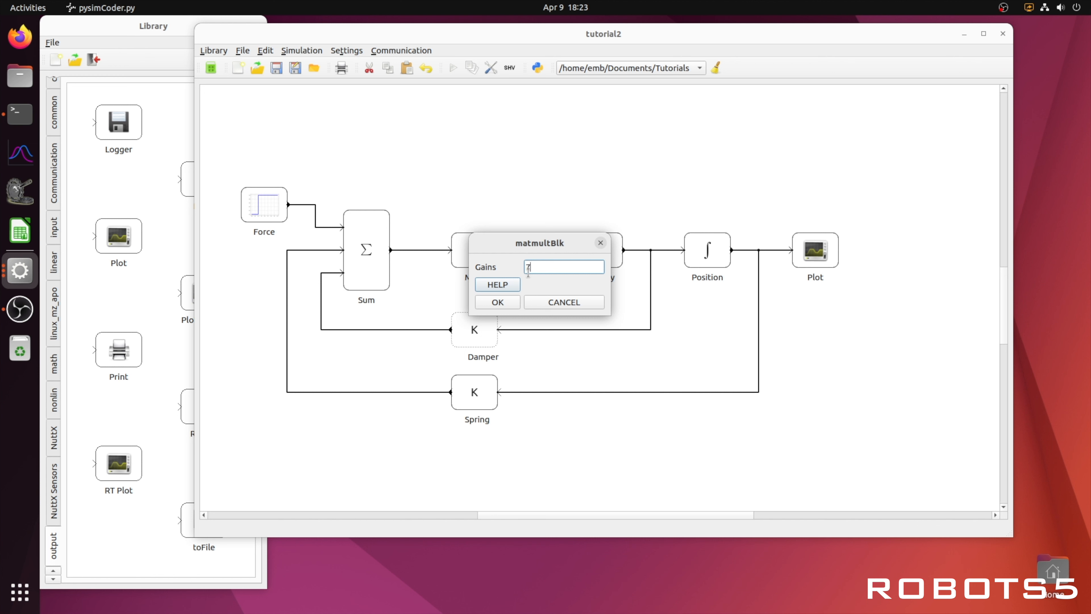
click(499, 302)
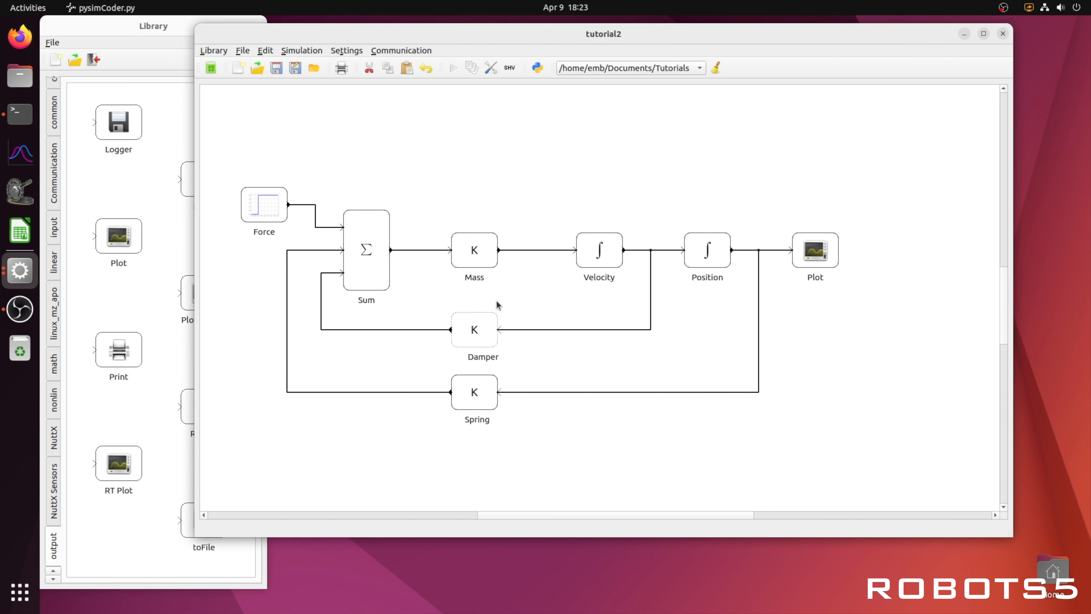
Step: Set the Spring block's gain to 300
double_click(475, 392)
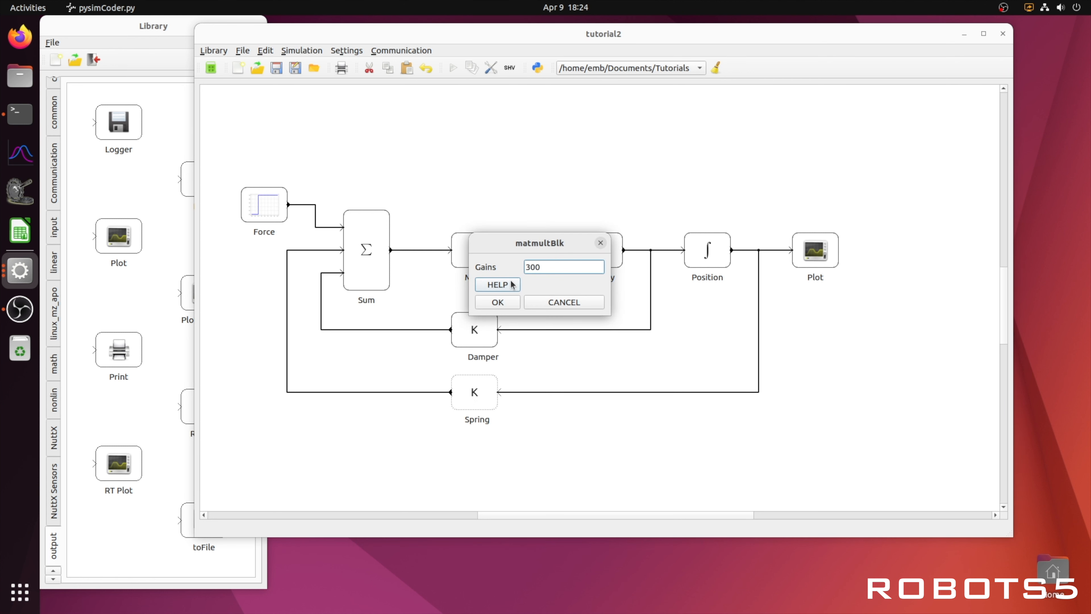
click(507, 303)
Step: Set the Mass block's gain to 1/1.25
double_click(480, 255)
click(498, 303)
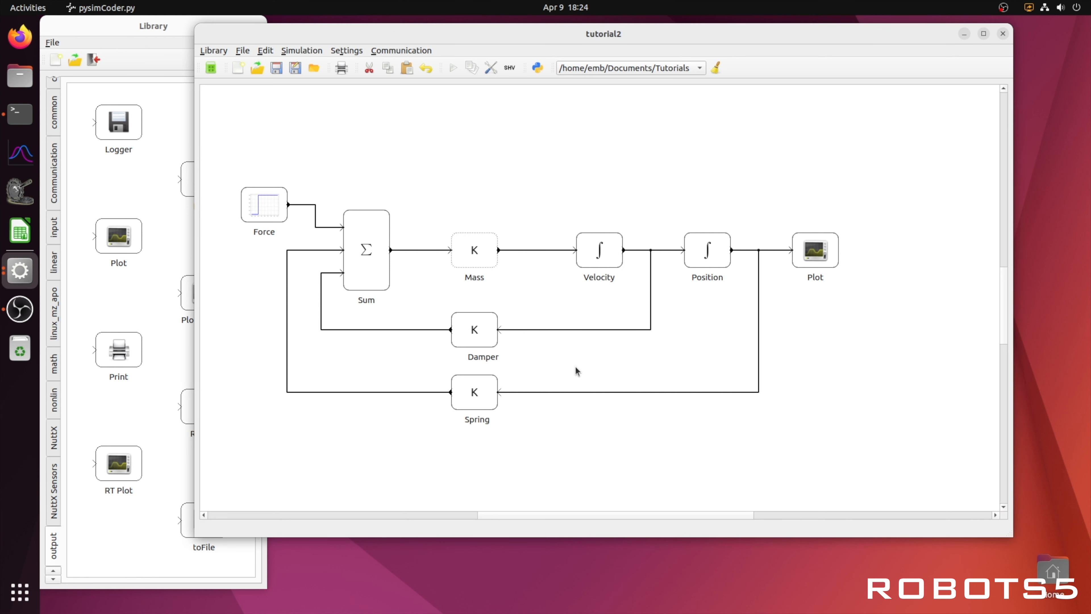
Step: Check the initial conditions of the Velocity and Position integrator blocks
click(606, 255)
double_click(606, 255)
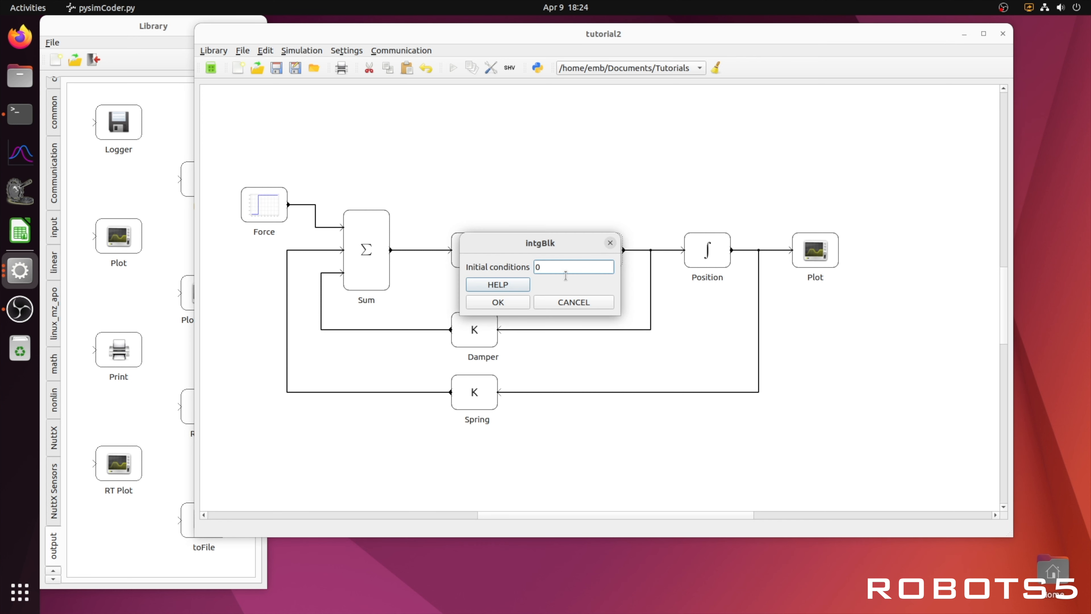
click(526, 303)
double_click(711, 254)
click(508, 304)
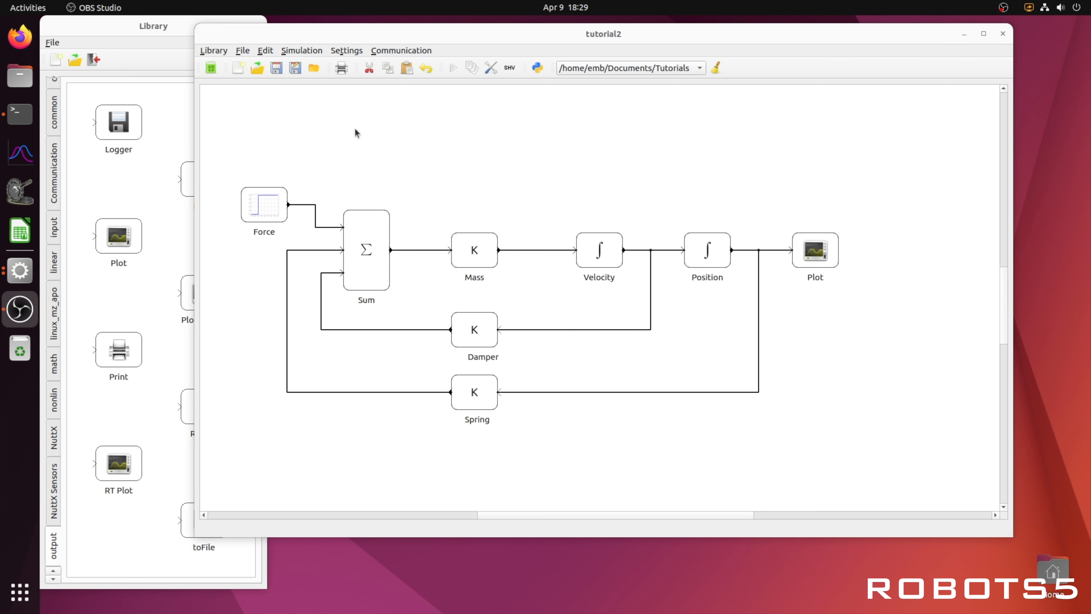
Step: Save the diagram and run the simulation to open the response plot
click(276, 68)
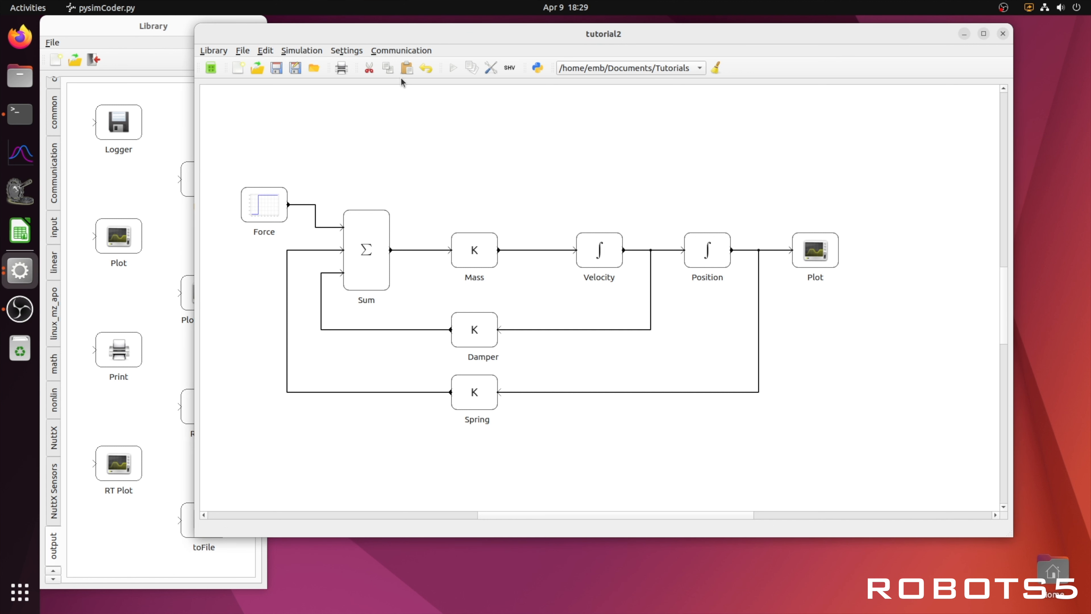
click(454, 69)
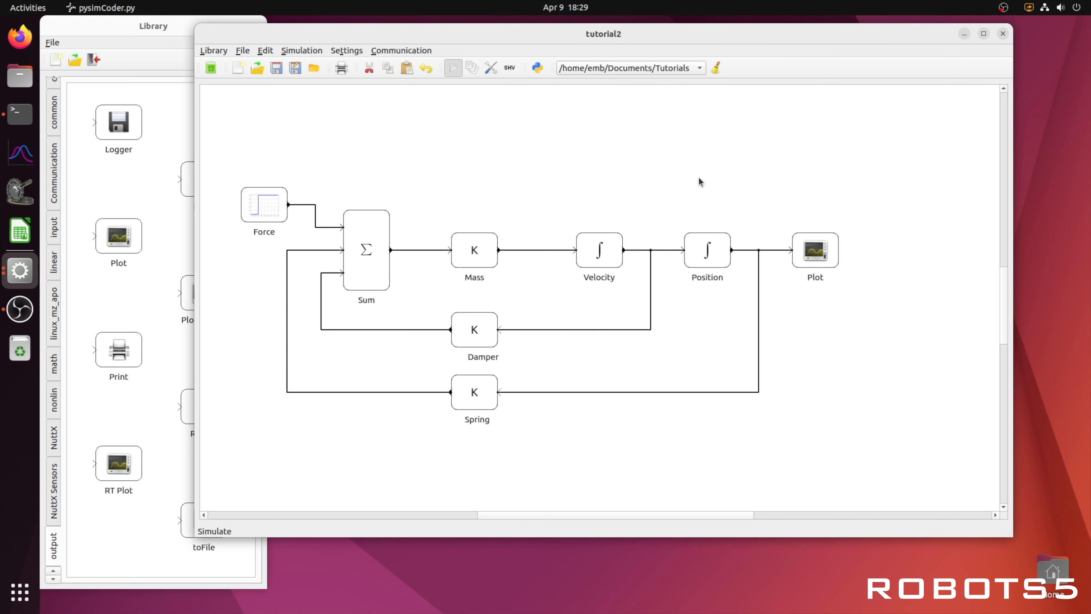
double_click(812, 248)
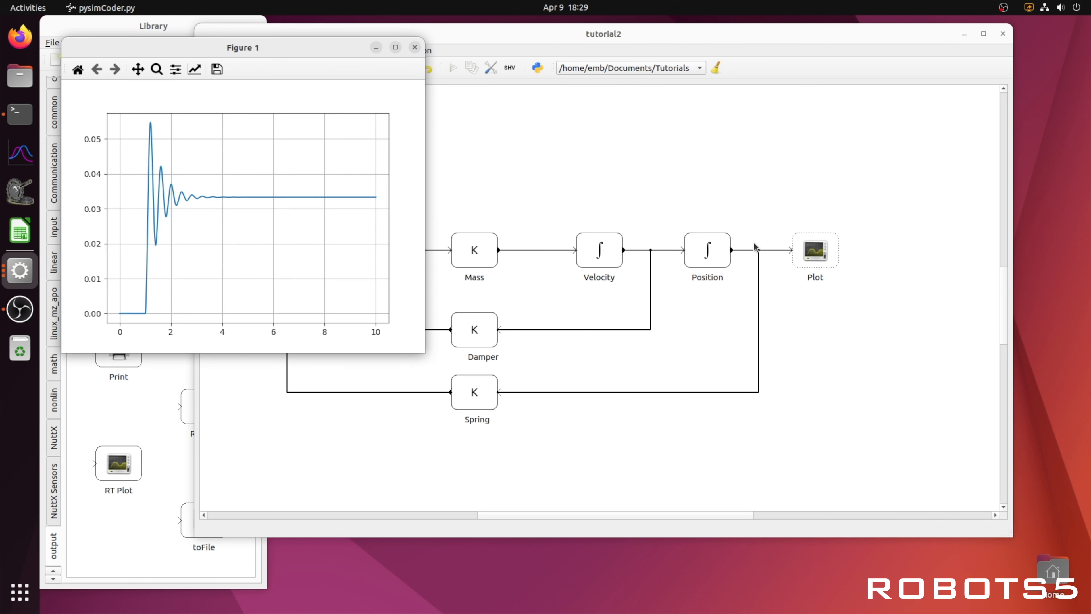
Step: Move and enlarge the plot window to inspect the response, then close it
drag(307, 57, 462, 87)
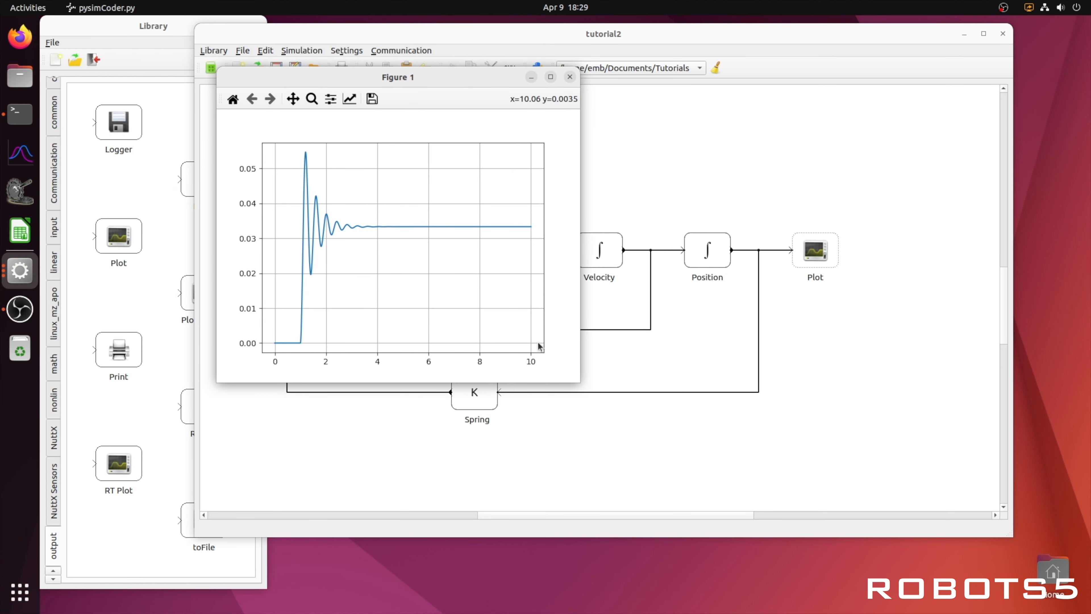
drag(580, 380, 837, 484)
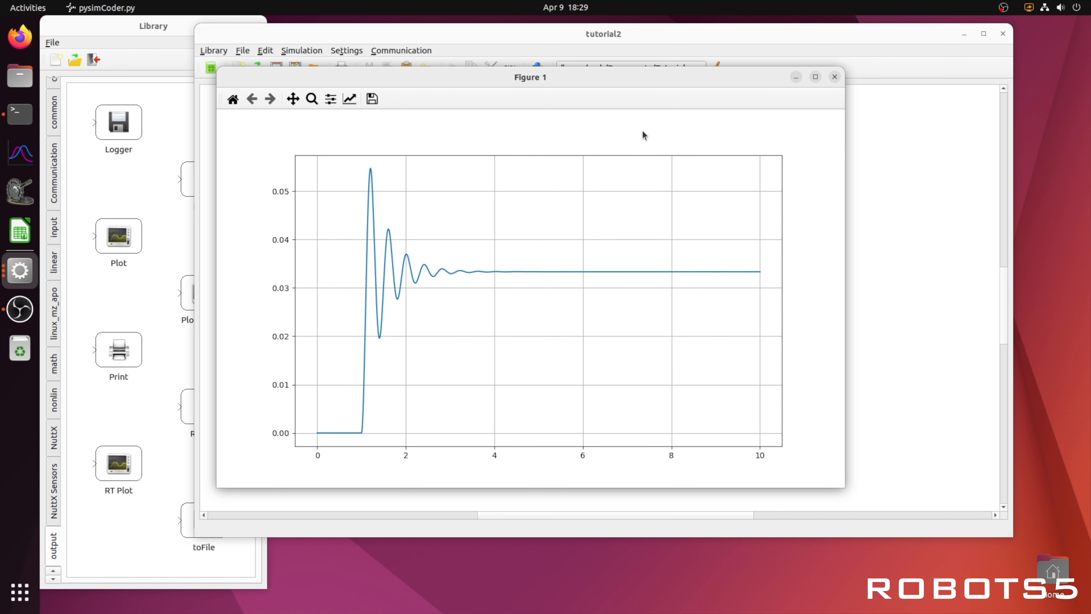
click(834, 78)
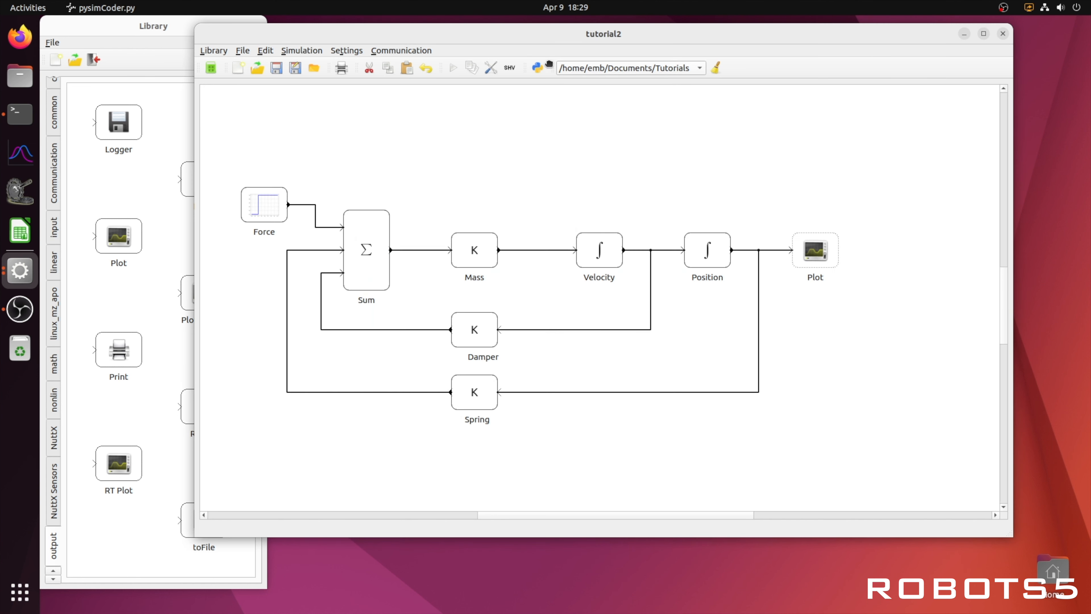
Step: Set the simulation final time to 5 and run the simulation again
click(491, 67)
double_click(448, 318)
text(5)
click(438, 338)
click(453, 67)
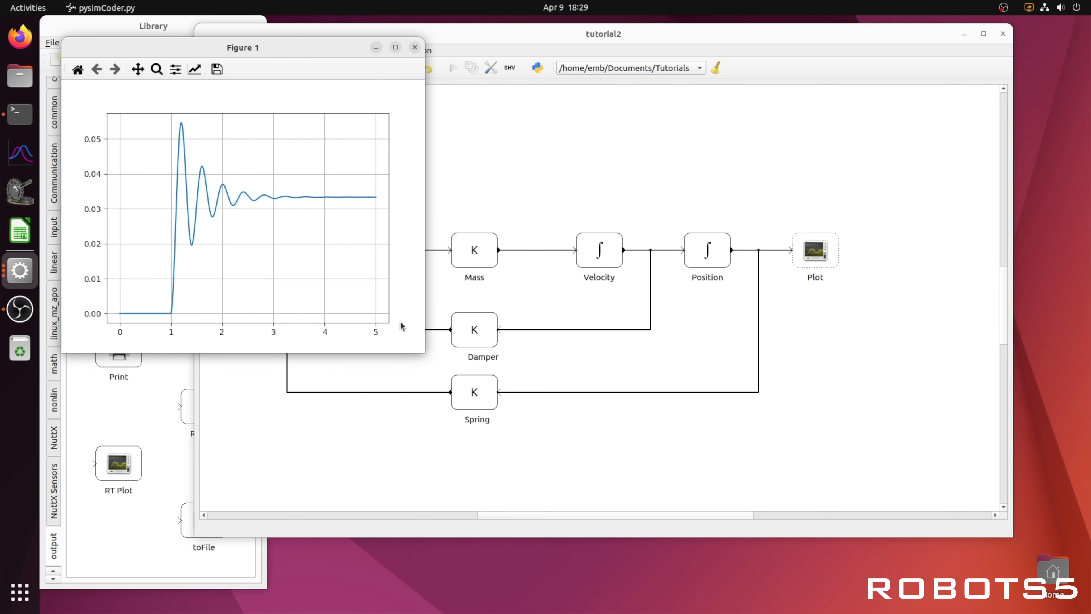
Step: Enlarge the plot window to inspect the new response, then close it
drag(423, 354, 890, 477)
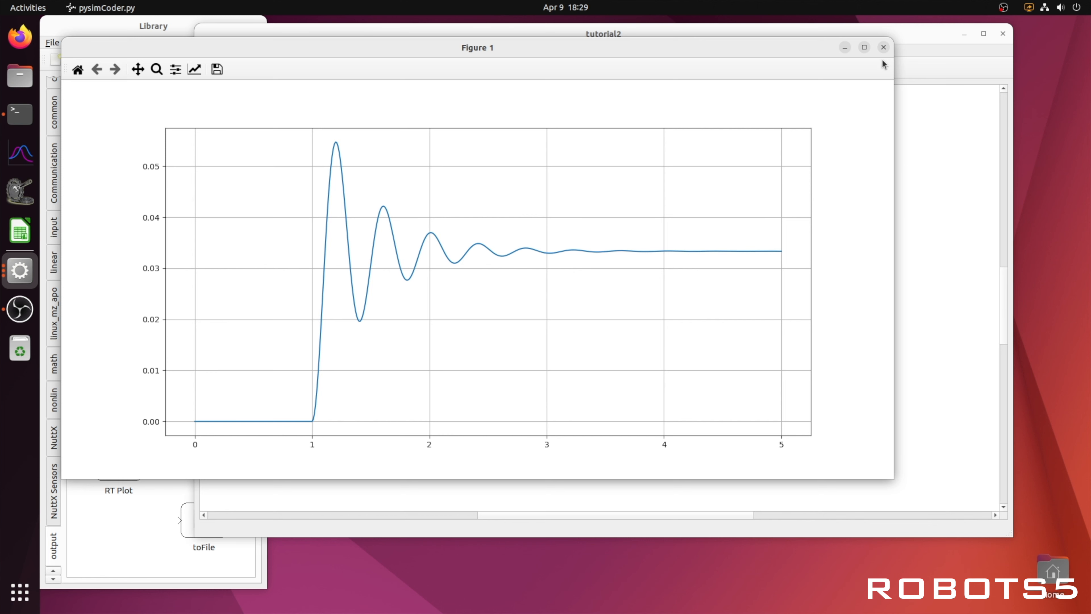
click(883, 48)
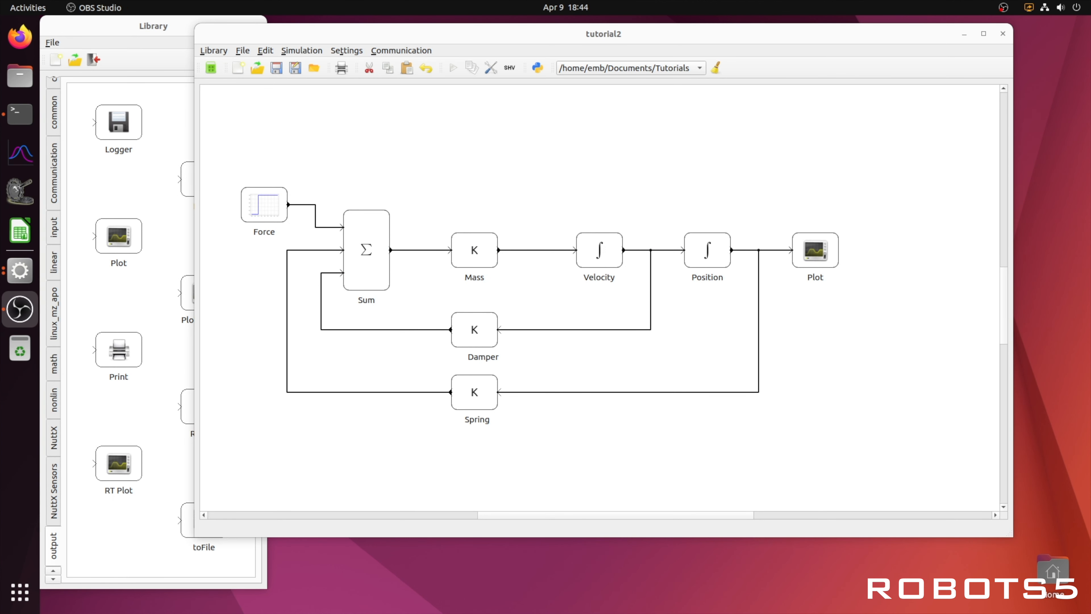
Step: Select the Sum, Mass, Velocity, Position, Damper and Spring blocks and create a subsystem from them
click(263, 209)
drag(264, 210, 781, 447)
click(267, 179)
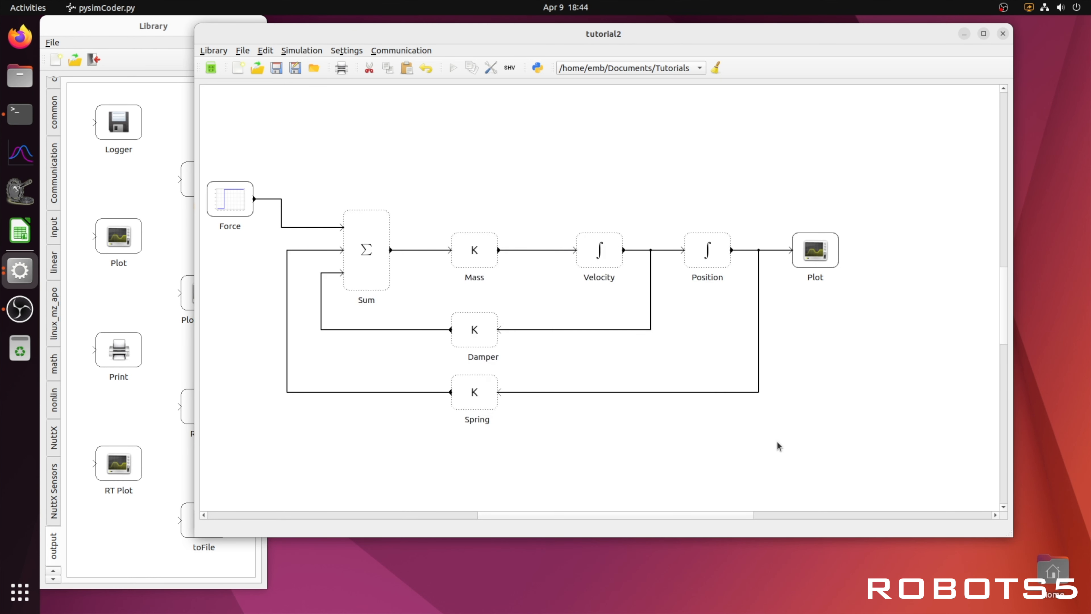
right_click(483, 393)
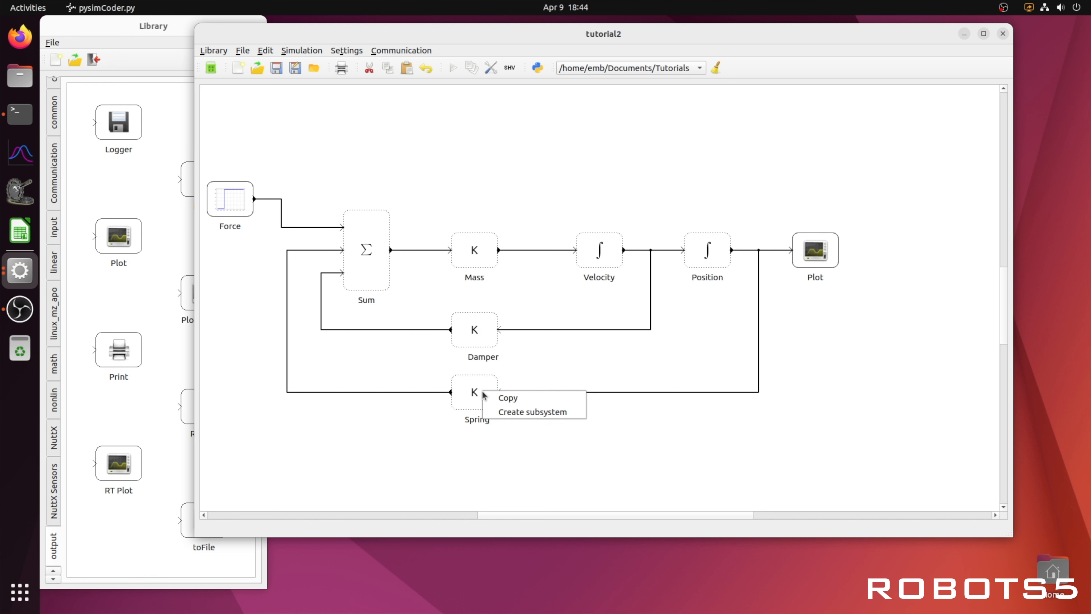
click(510, 414)
Step: Move the Force and Plot blocks so they line up with the subsystem block
click(244, 214)
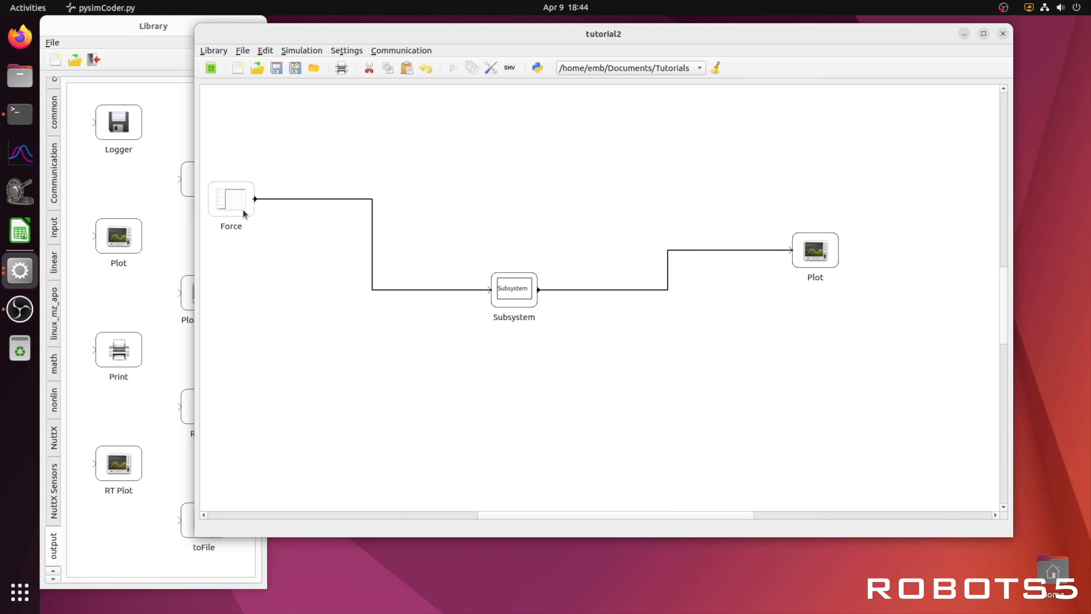
drag(244, 213, 339, 305)
click(810, 254)
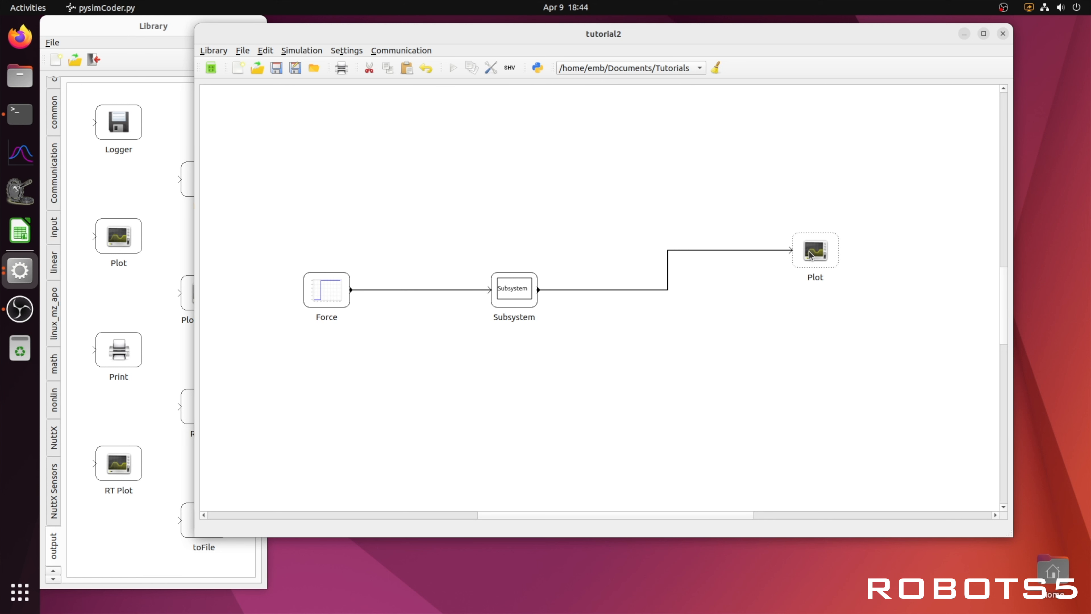
drag(809, 254, 802, 296)
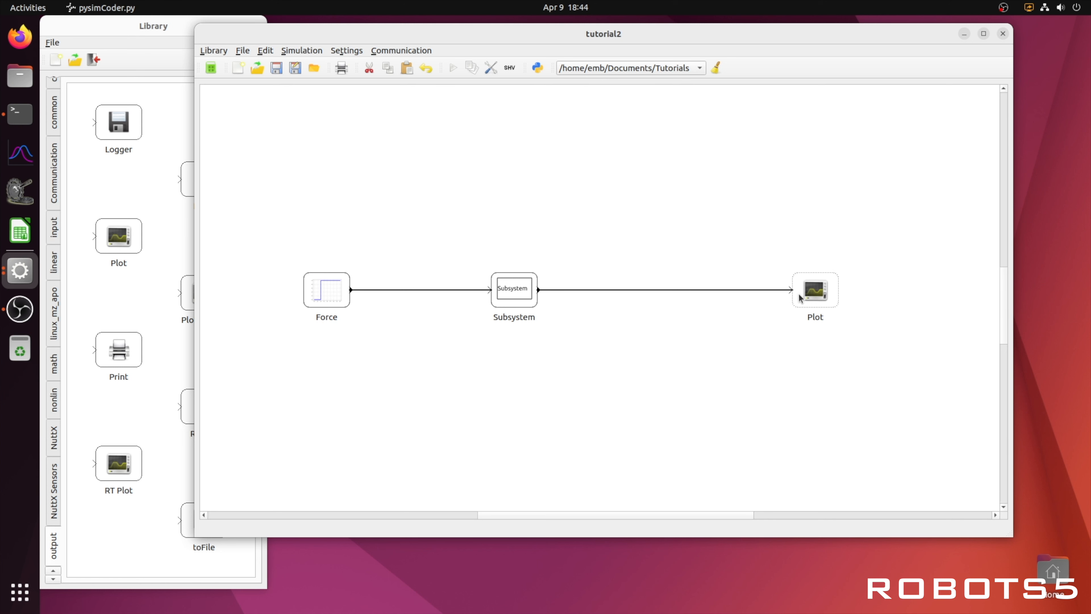
Step: Rename the subsystem block as Model1
right_click(513, 300)
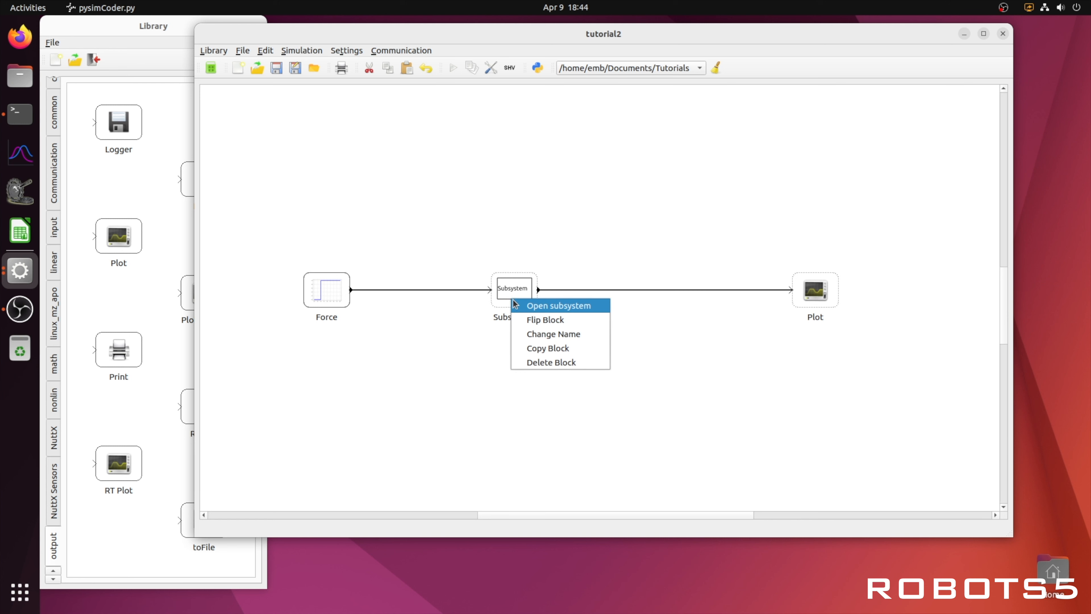
click(541, 335)
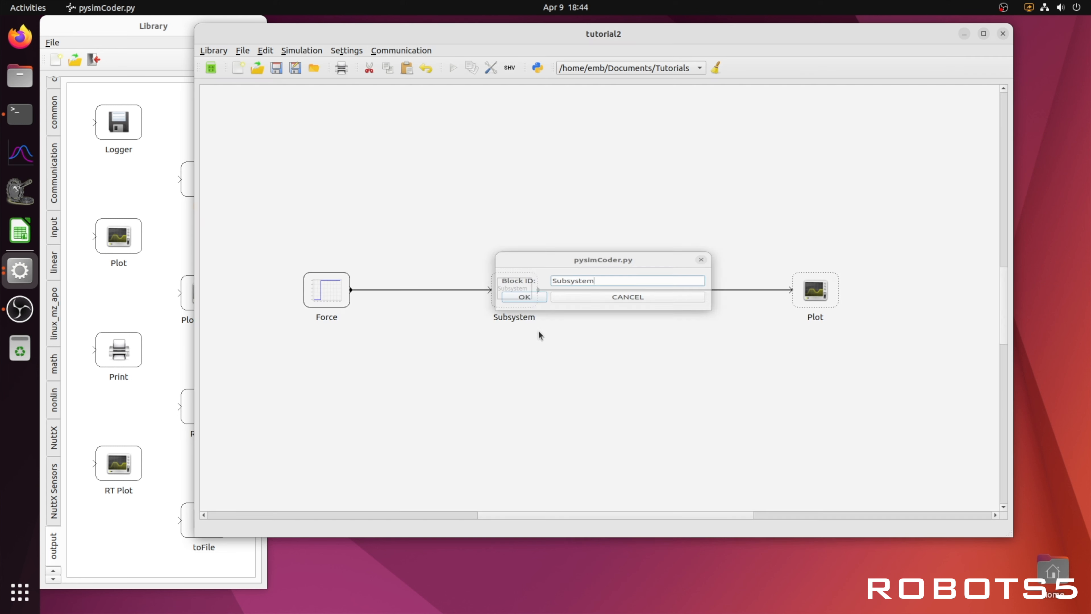
drag(588, 283, 552, 282)
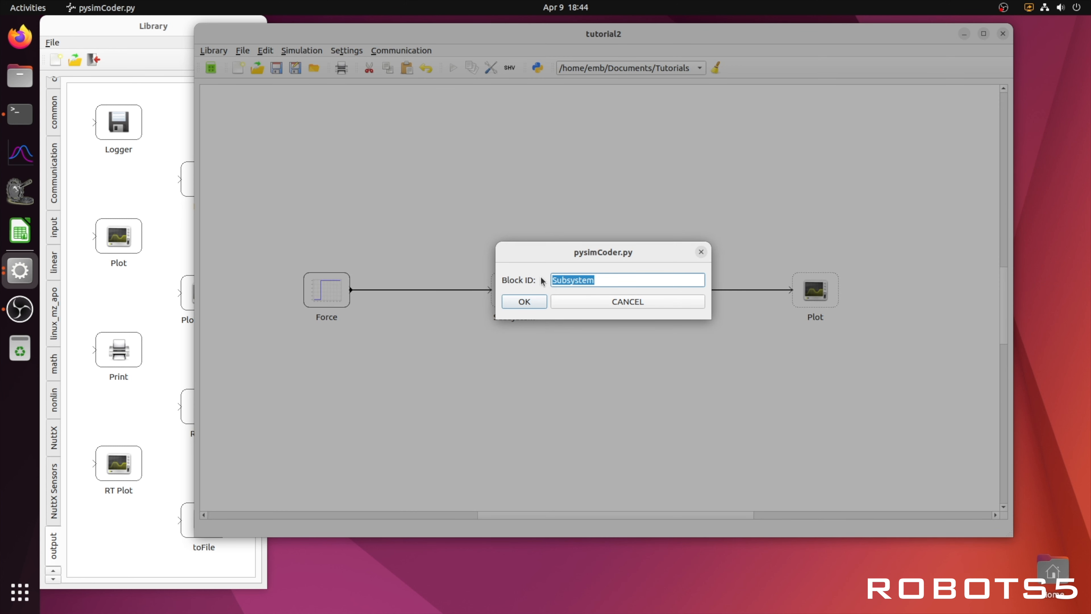
text(Model1)
key(Return)
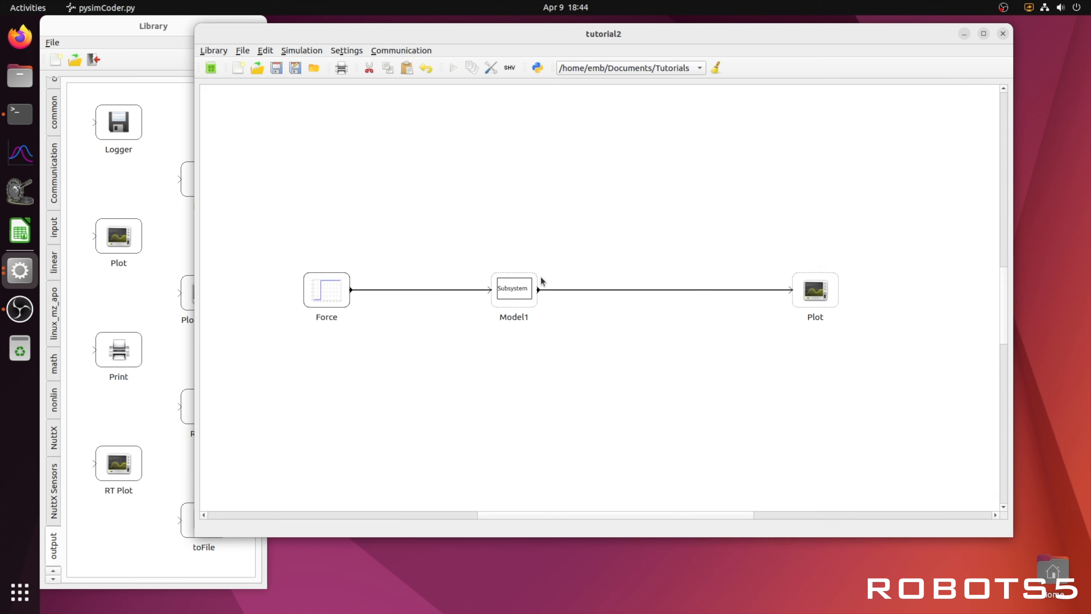
Step: Open the Model1 subsystem to inspect its contents, then close it
click(478, 185)
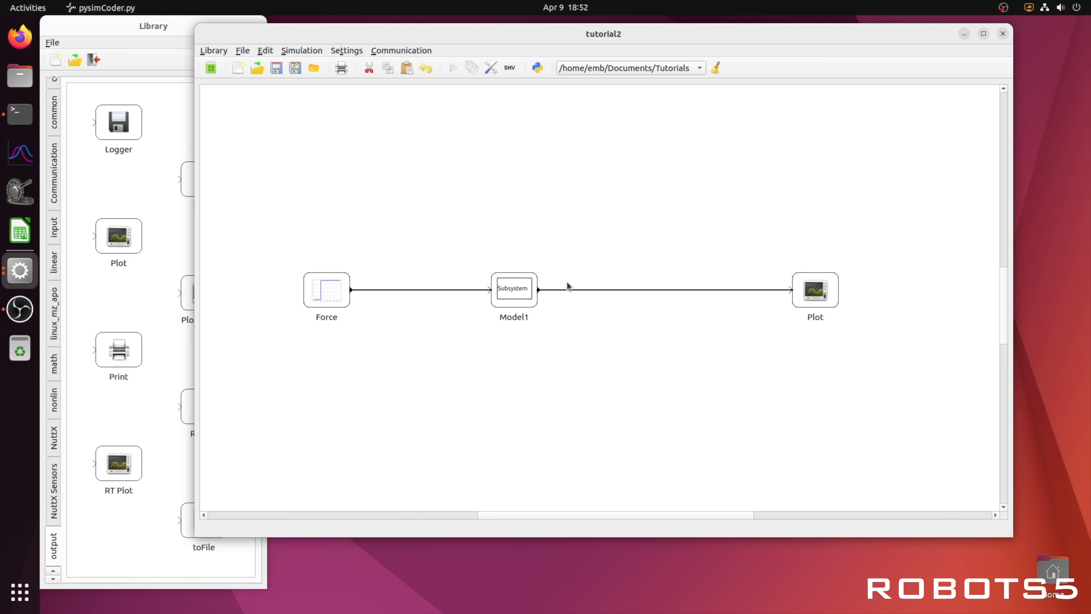
double_click(519, 297)
drag(486, 445, 460, 443)
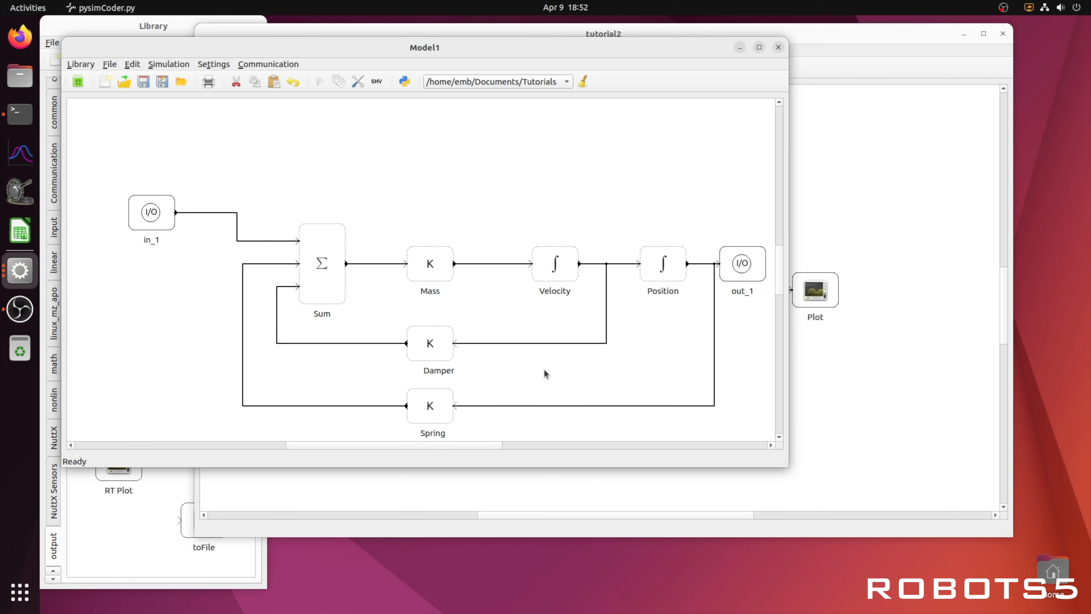
click(779, 48)
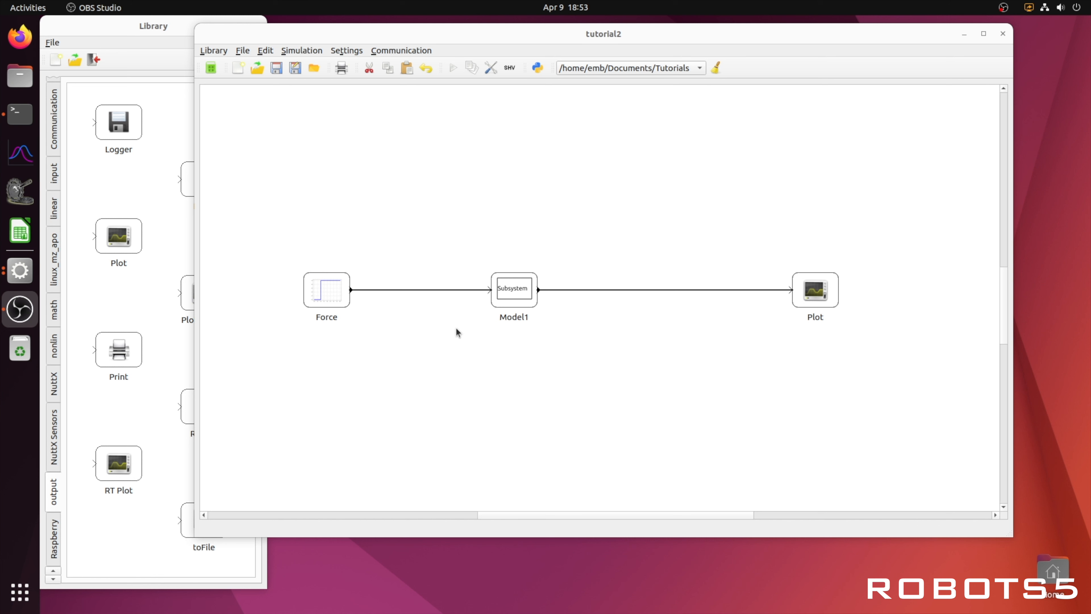
Step: Add an LTI_continous block, set its System transfer function using 25, 7 and 300, and feed it from Force
click(60, 212)
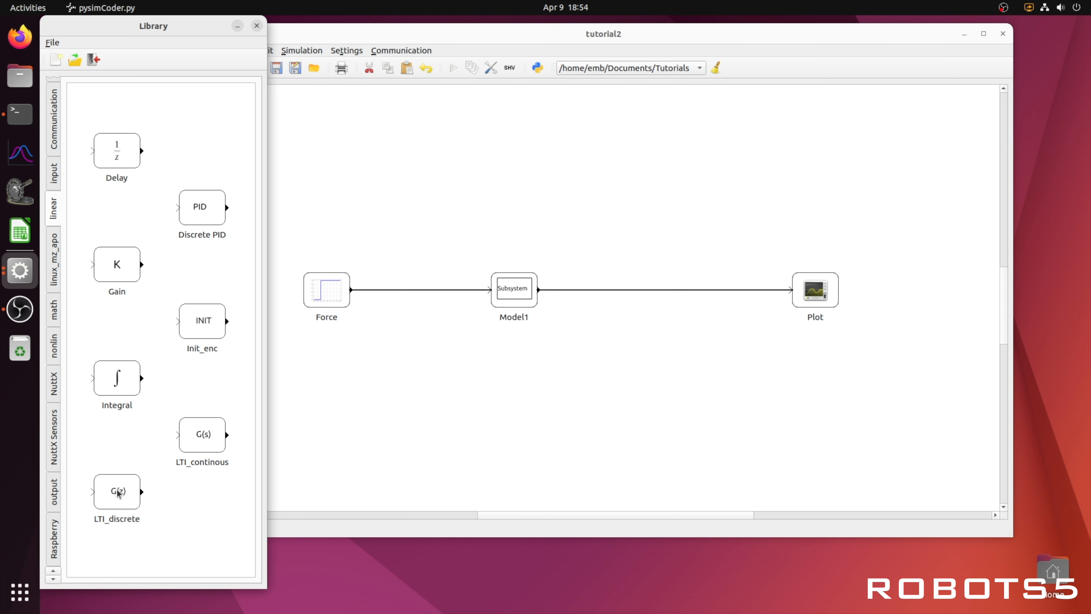
drag(121, 493, 514, 365)
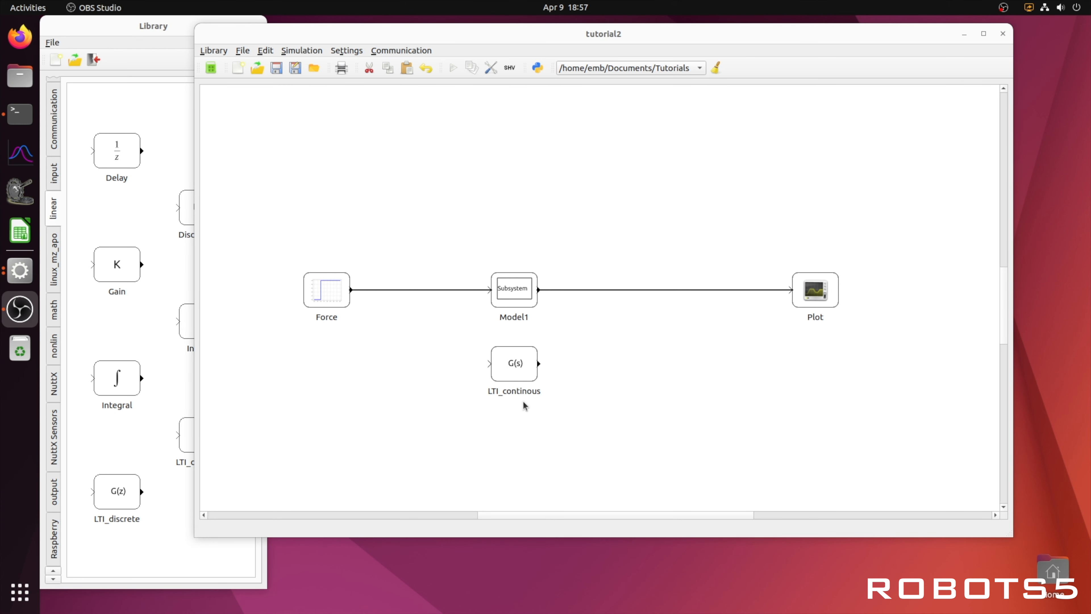
double_click(514, 363)
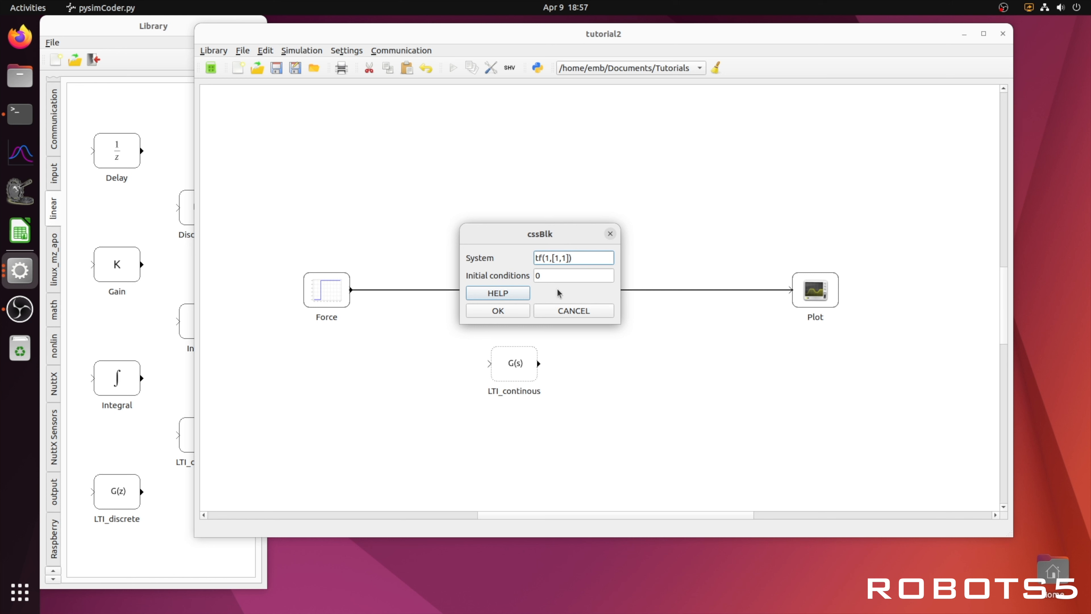
text(25,7,300)
click(498, 310)
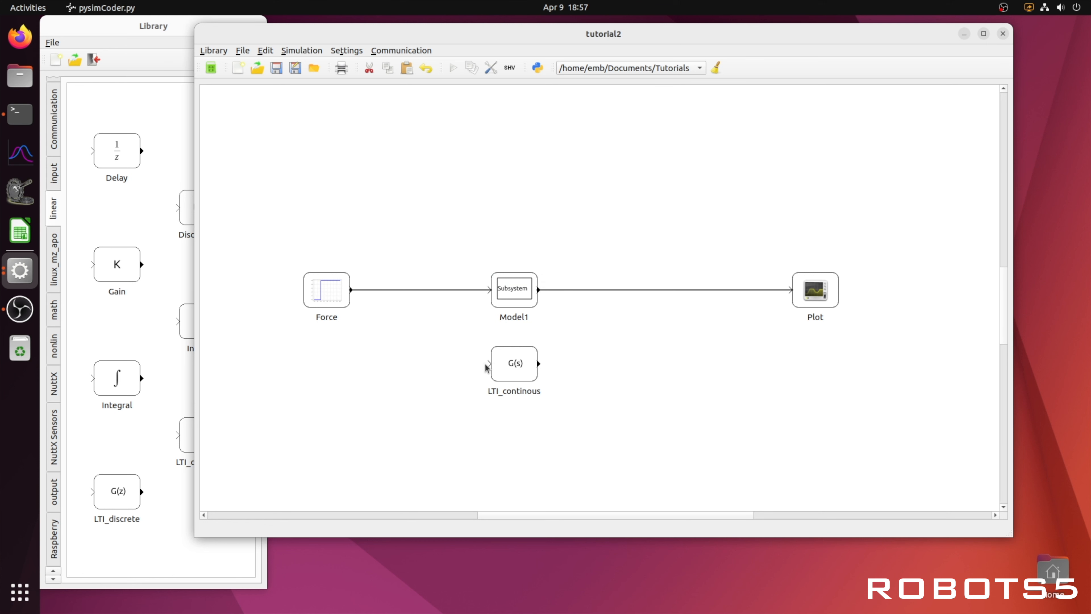
drag(489, 364, 448, 291)
Step: Set the Plot block's number of inputs to 2 and move it closer to the models
right_click(815, 297)
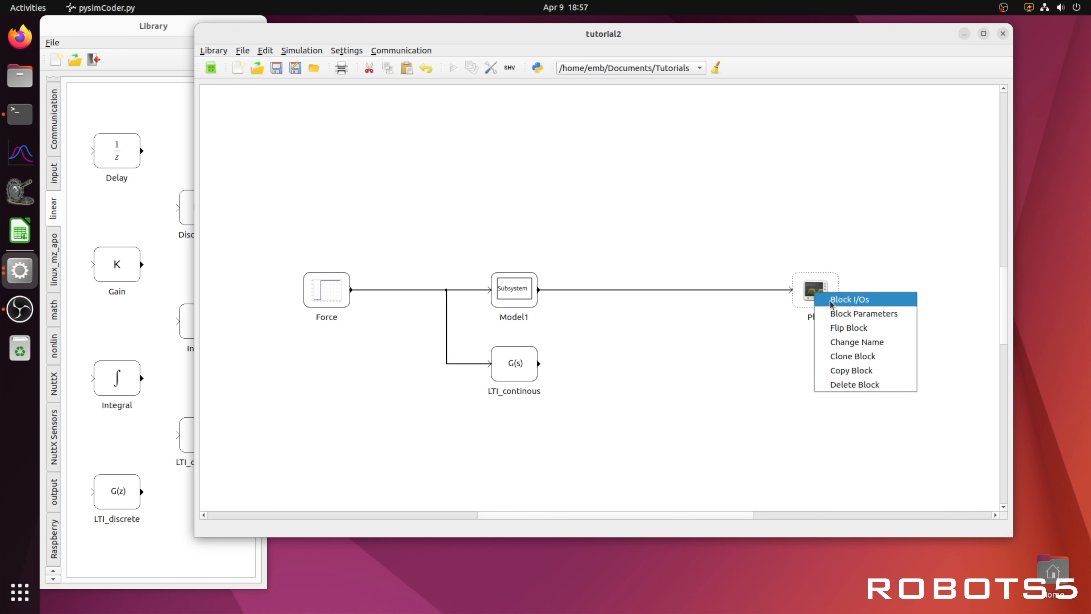
click(827, 297)
click(701, 261)
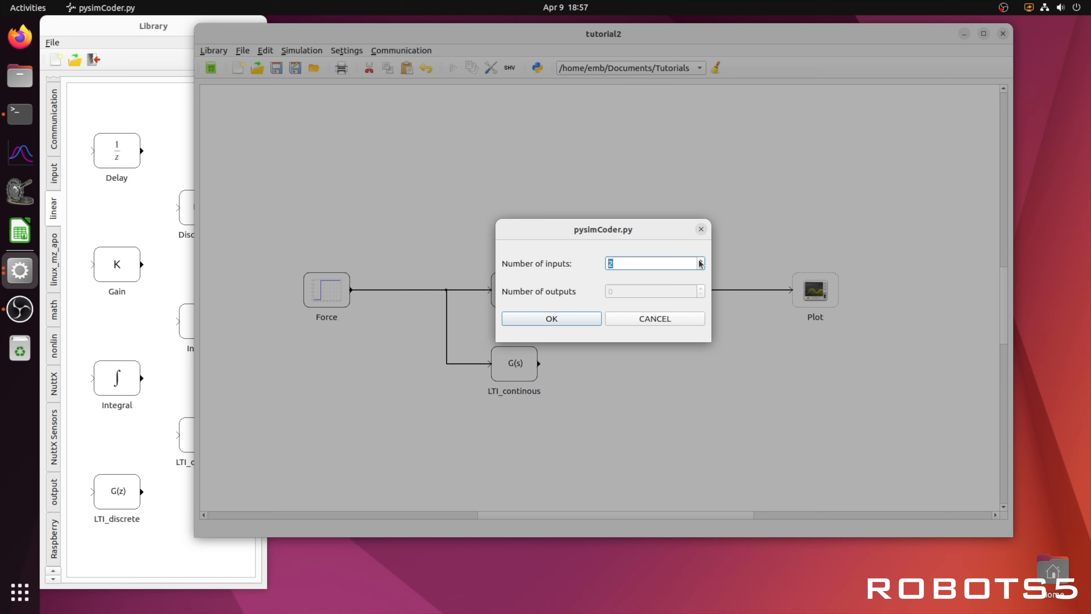
click(585, 320)
drag(814, 314, 622, 335)
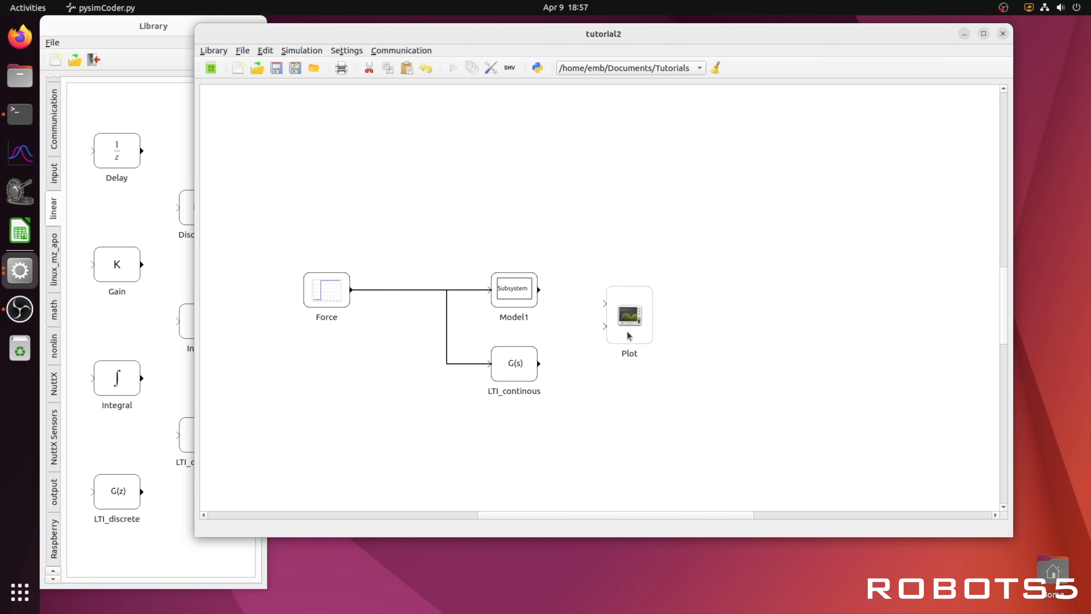
Step: Connect the Model1 and LTI_continous outputs to the Plot block's two inputs
click(539, 290)
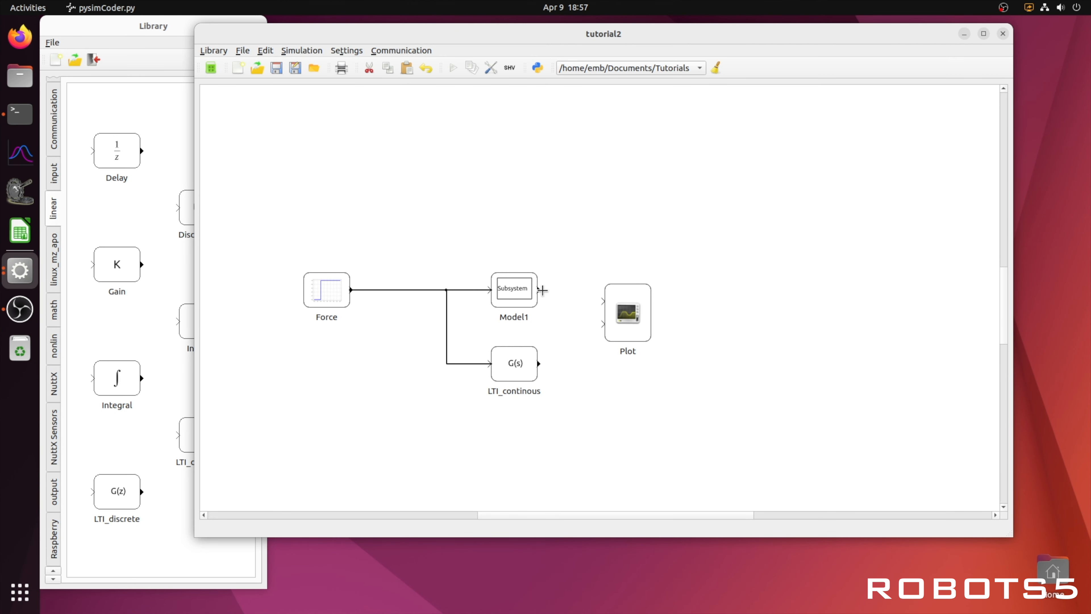
click(603, 301)
click(603, 323)
click(539, 363)
Step: Run the simulation and enlarge the plot window to compare both responses, then close it
click(451, 70)
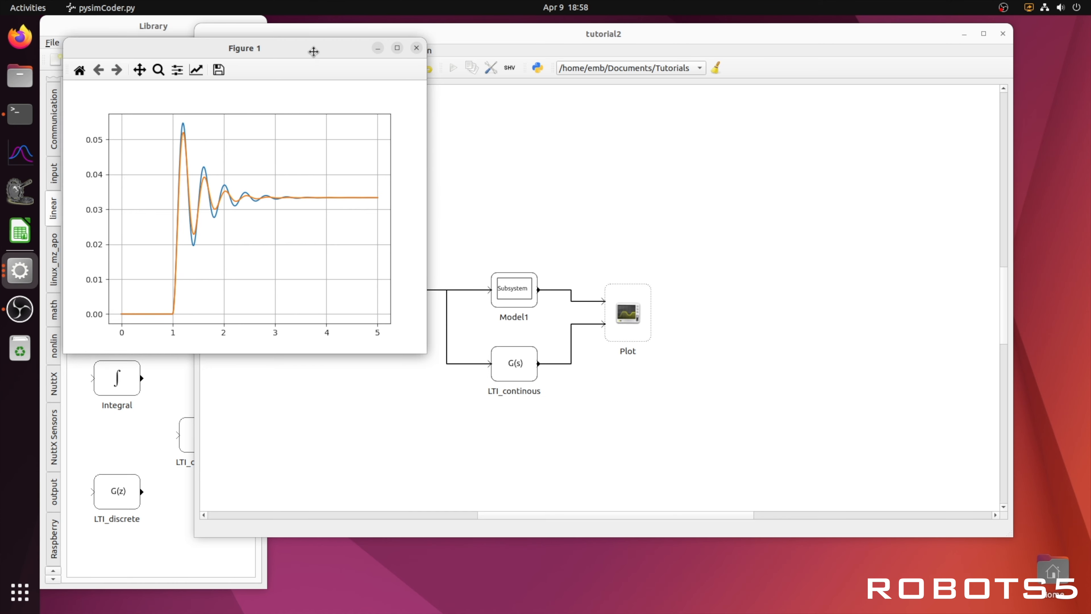
drag(312, 49, 671, 82)
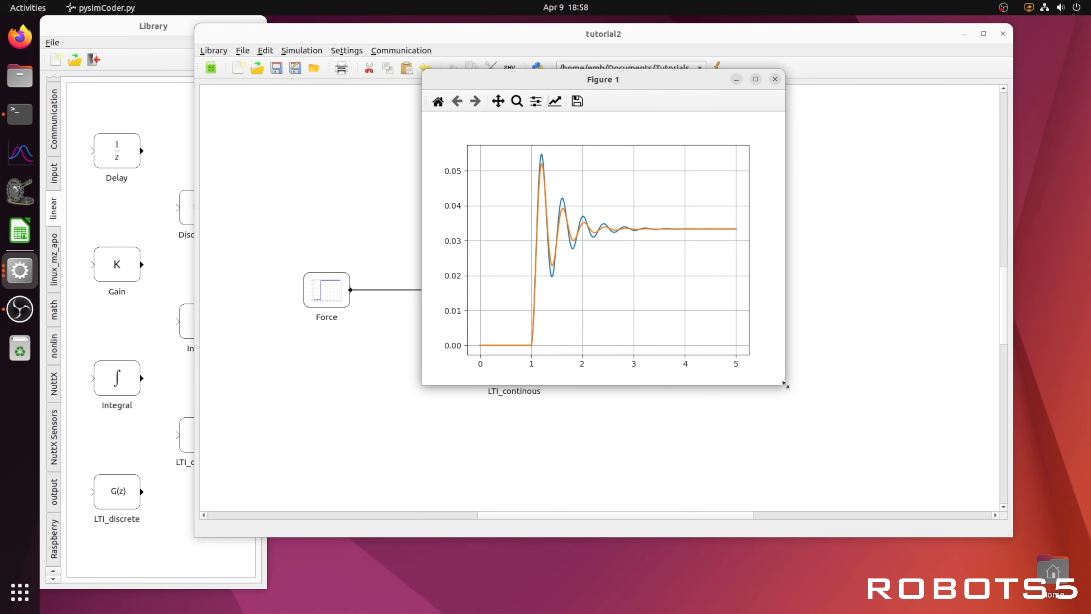
drag(785, 386, 980, 486)
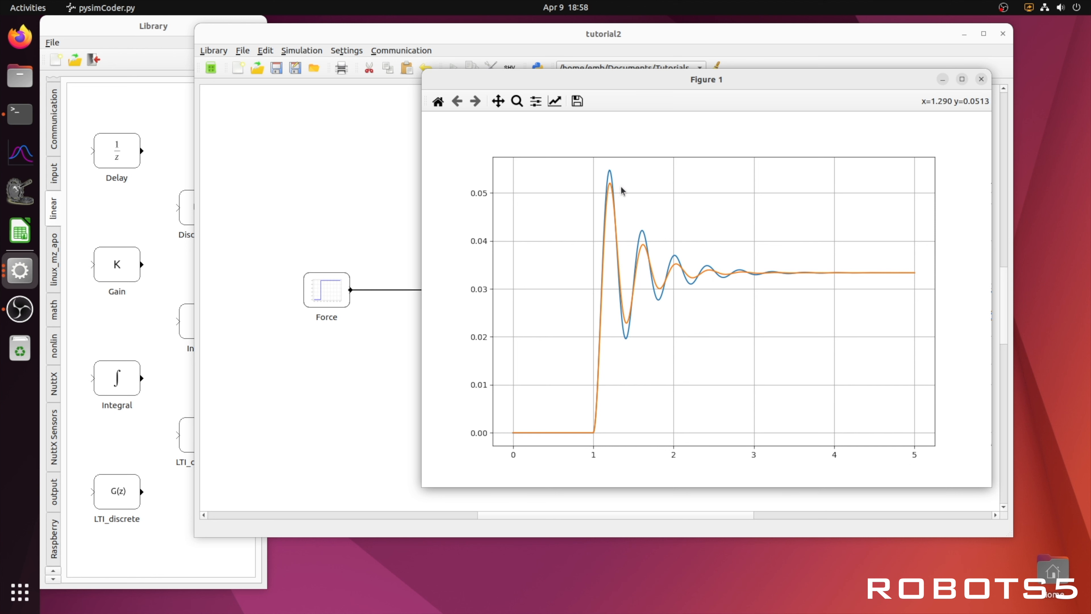
click(982, 79)
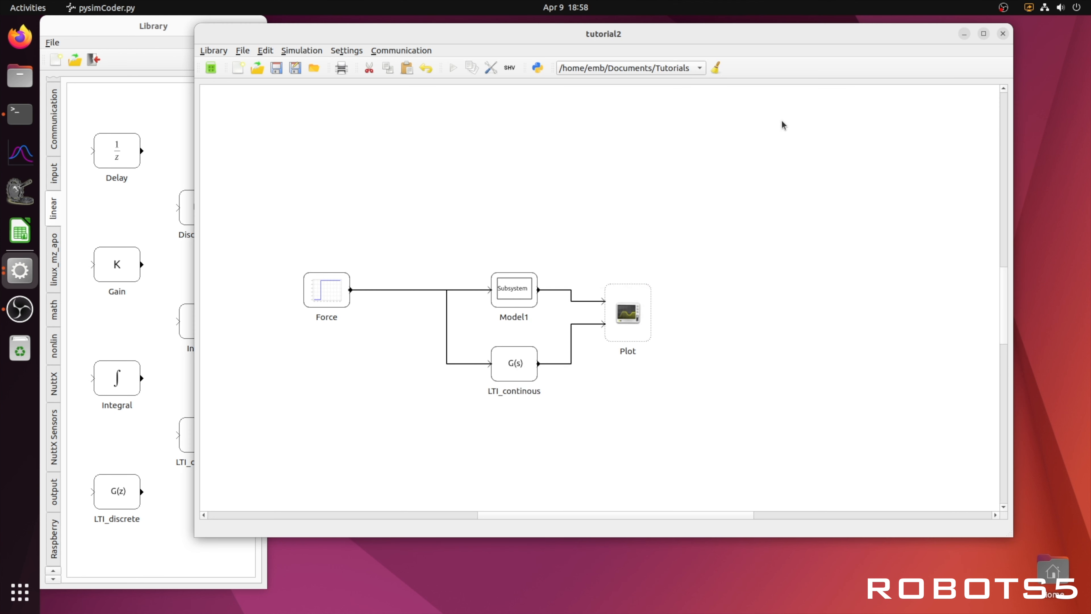
Step: Set the simulation sampling time to 0.001 and run the simulation again
click(490, 71)
click(464, 301)
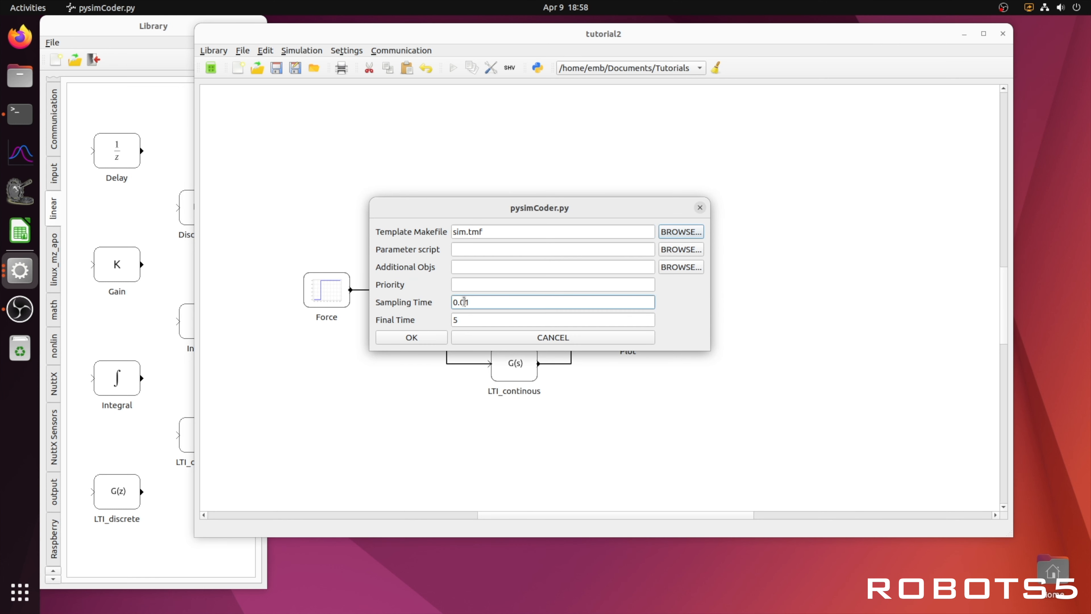
text(0)
click(436, 338)
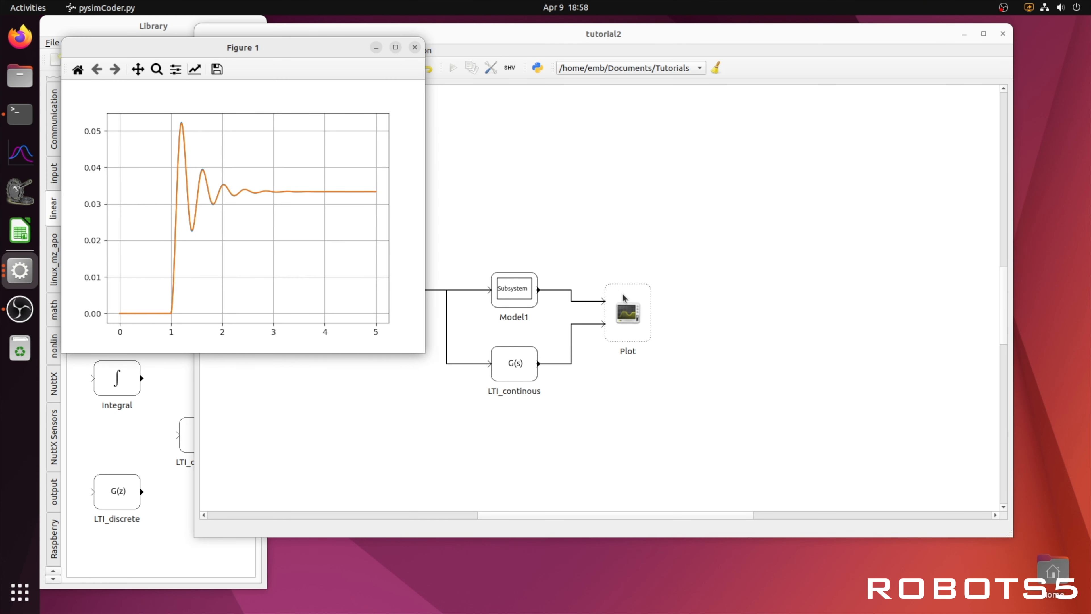
Step: Move the plot window, zoom into the oscillating part of the responses, then close it
drag(336, 49, 707, 119)
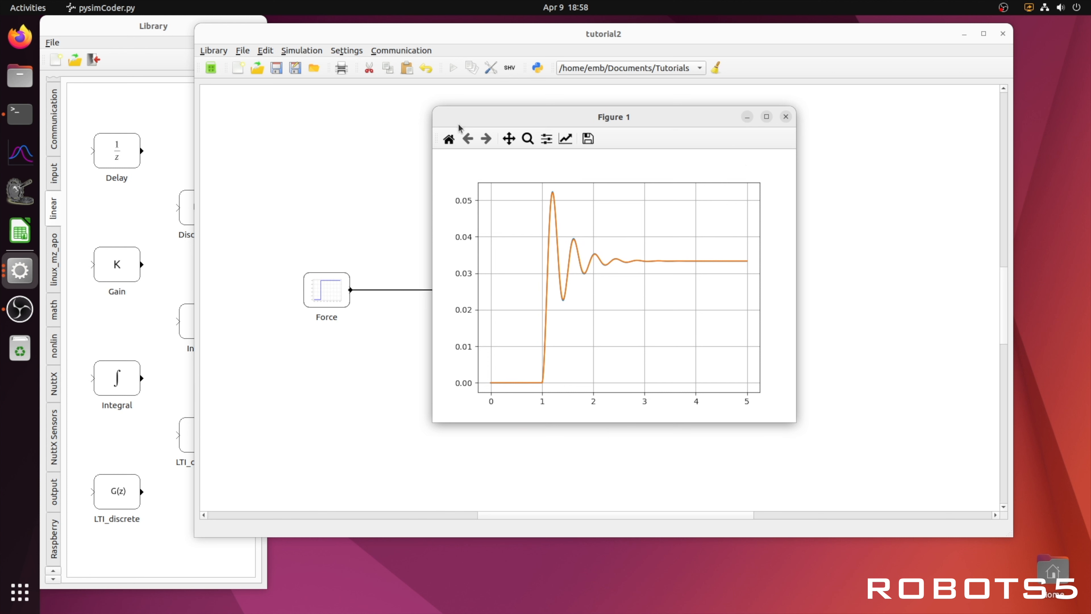
click(528, 139)
drag(538, 191, 631, 310)
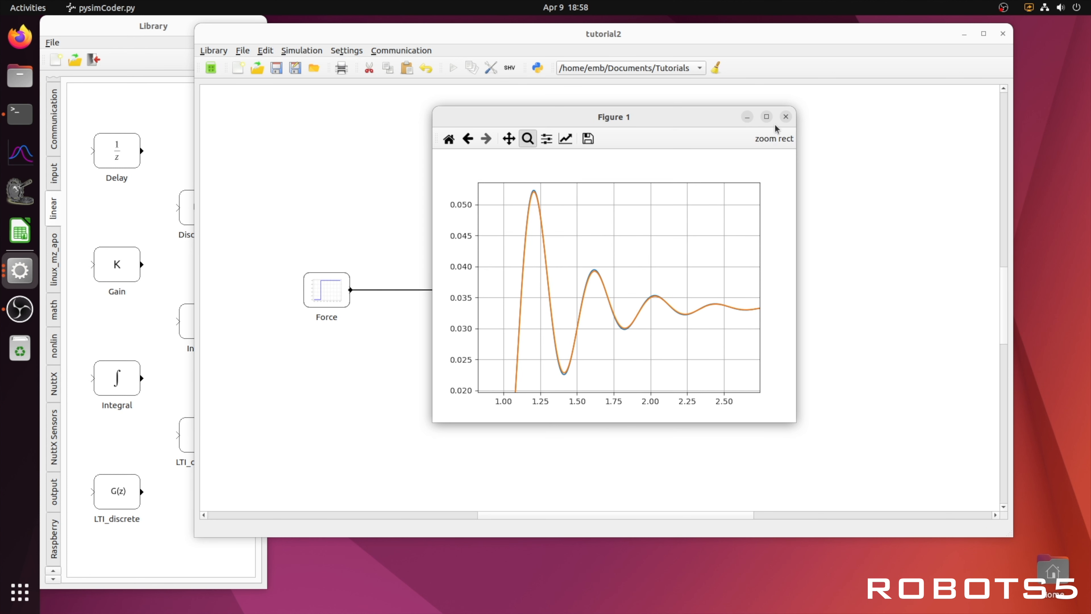
click(786, 116)
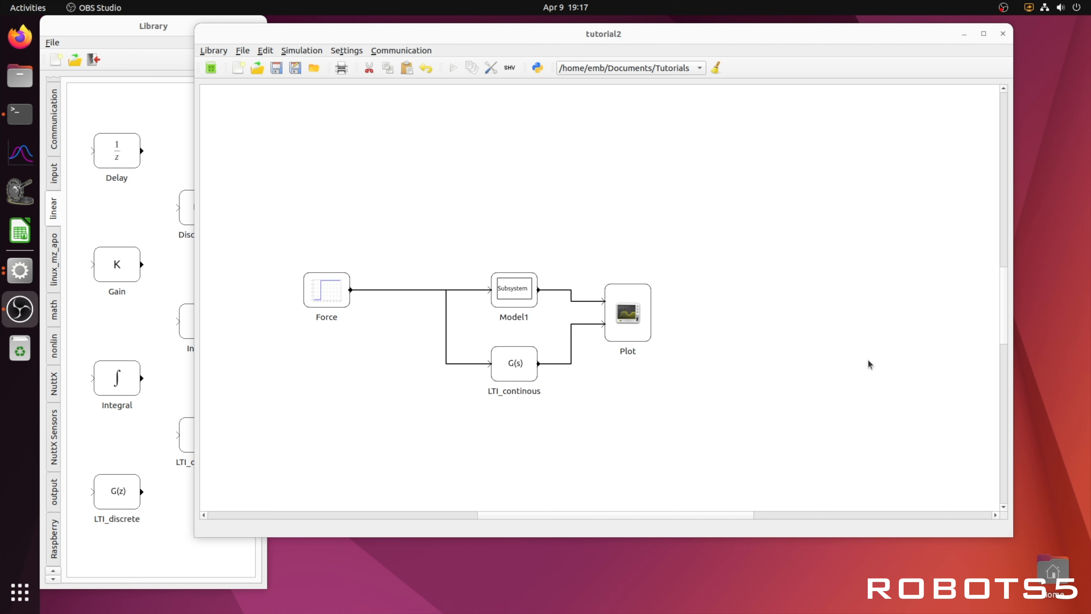
Step: Launch Emacs from the activities search
key(super)
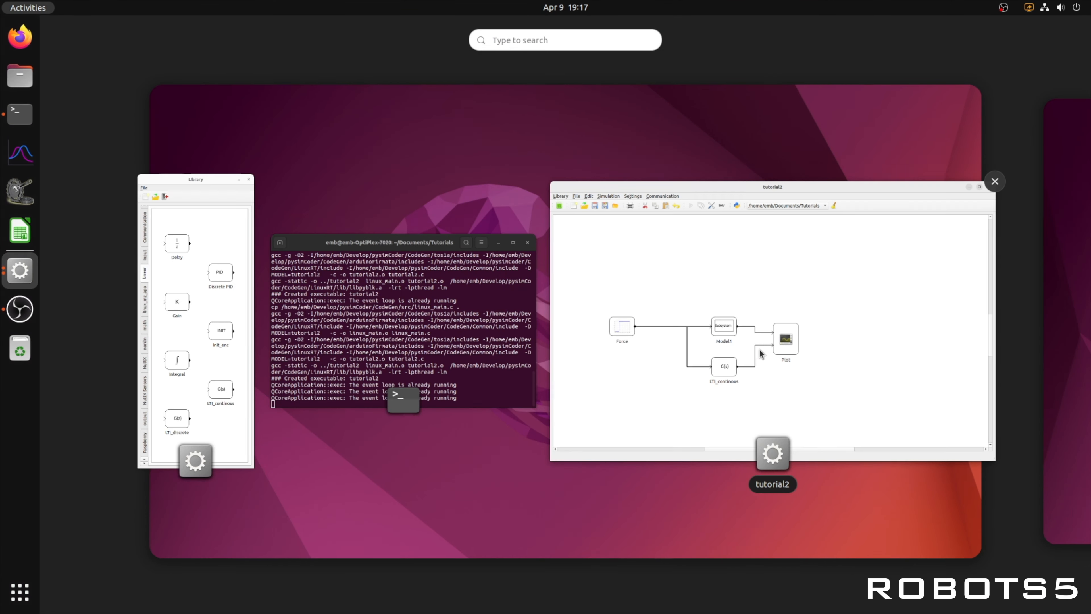
text(emla)
key(Return)
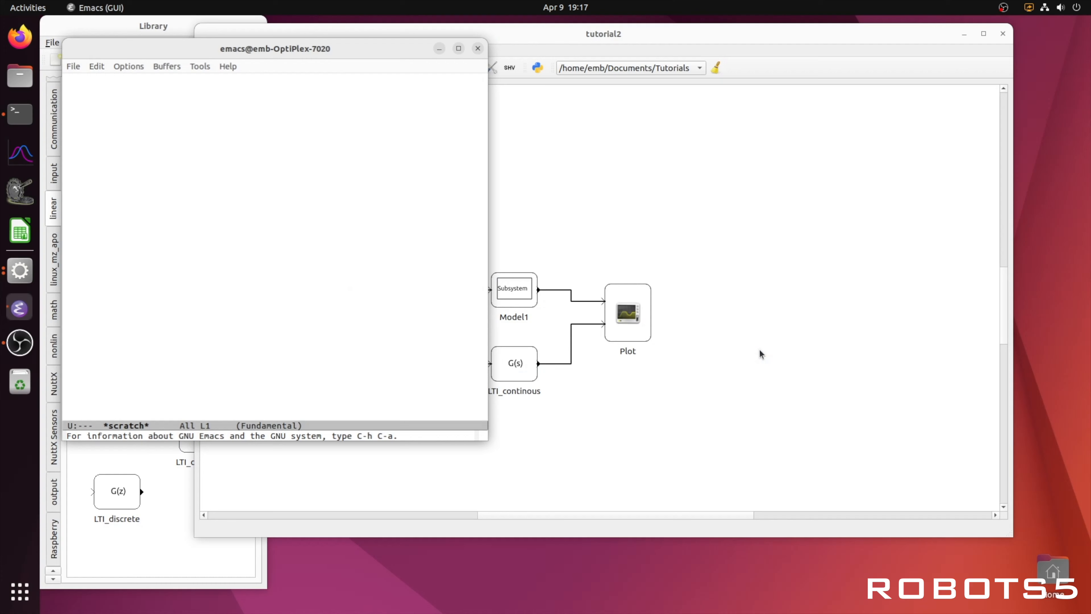
Step: Create a new file named tutorial2_parameters.py in the Documents/Tutorials folder
click(80, 87)
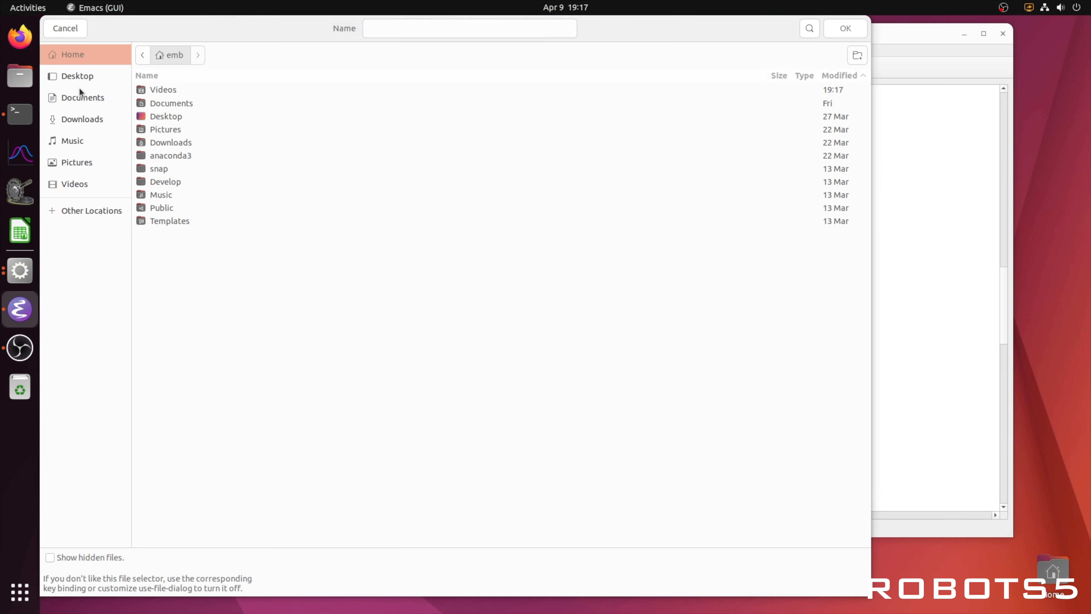
click(93, 106)
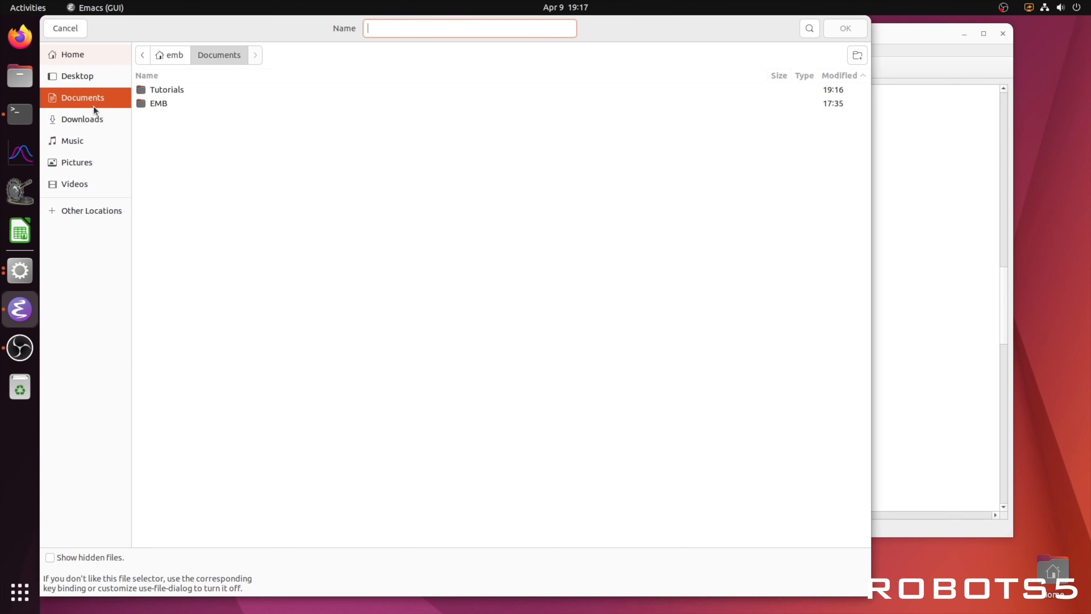
double_click(165, 90)
click(417, 34)
text(tutori)
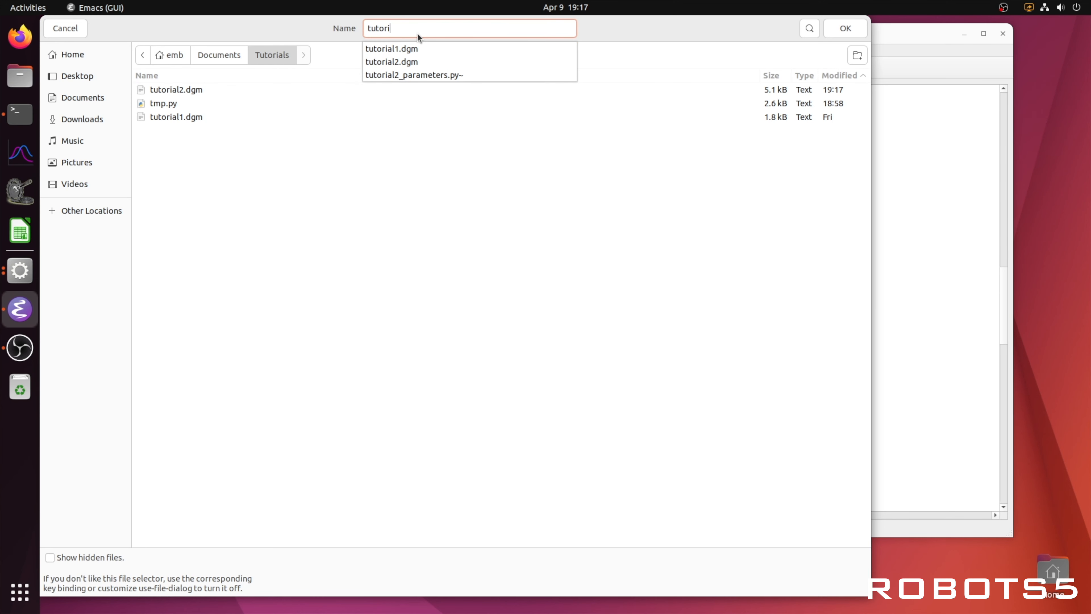
text(al2_)
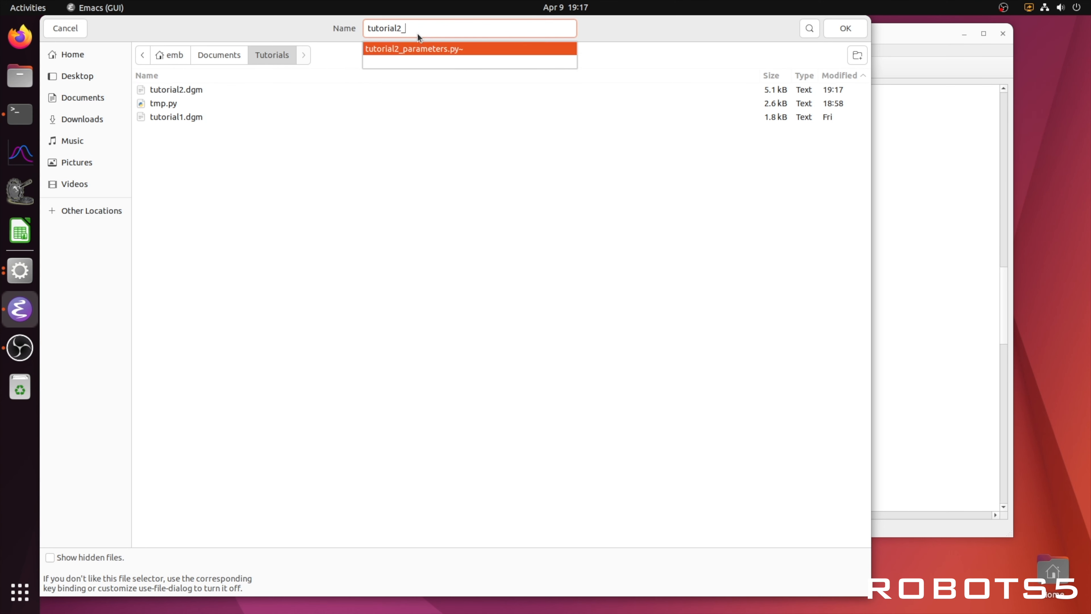
text(parameters.py)
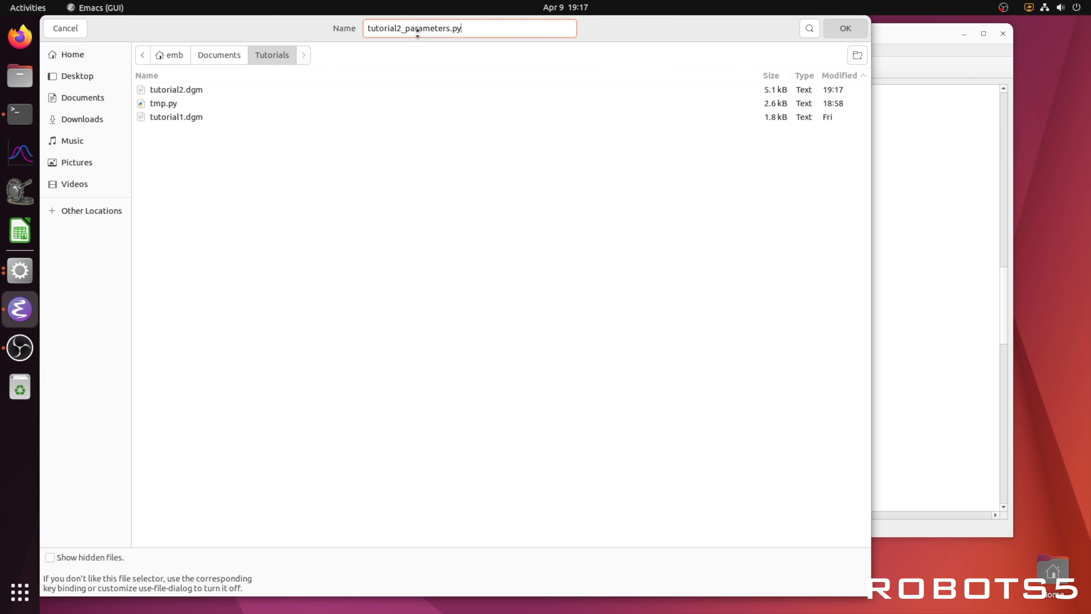
key(Return)
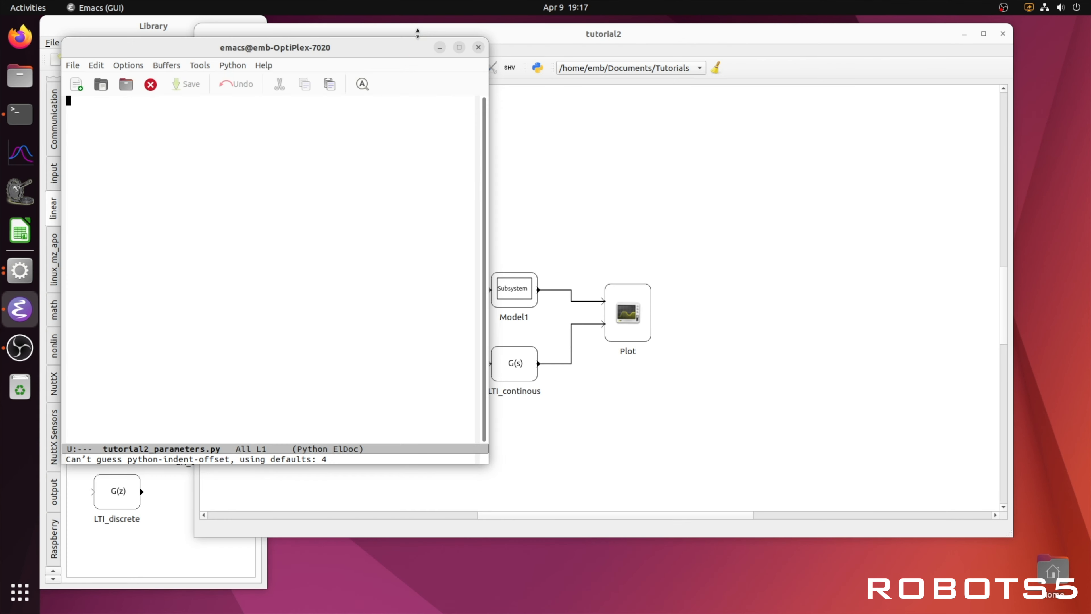
Step: Enter the parameters m=1.25, b=7 and k=300 on separate lines and save the script
drag(377, 43, 638, 55)
click(572, 217)
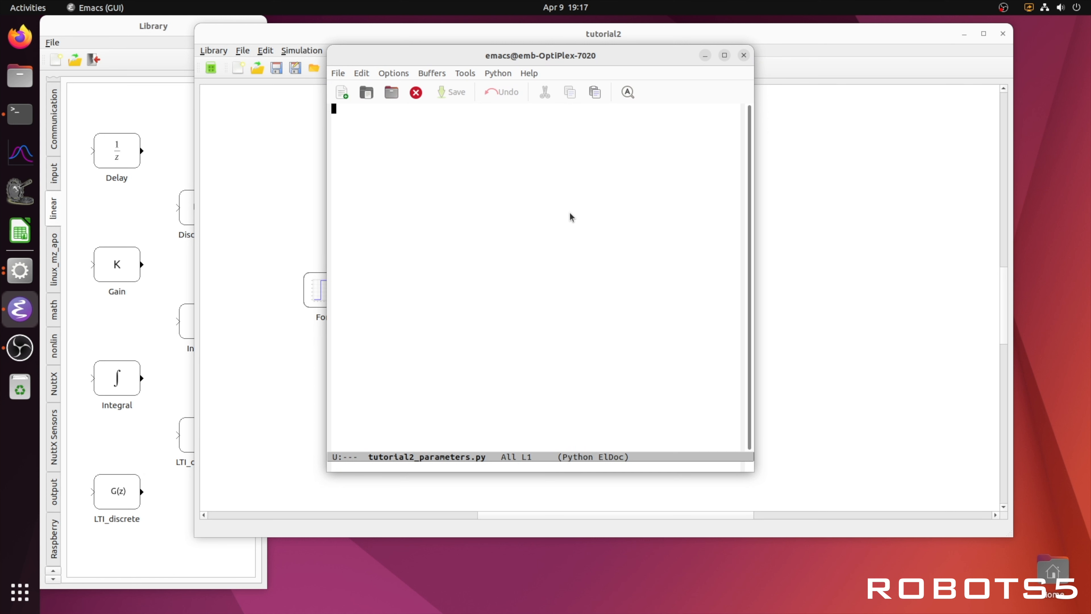
text(m=1.25)
key(Return)
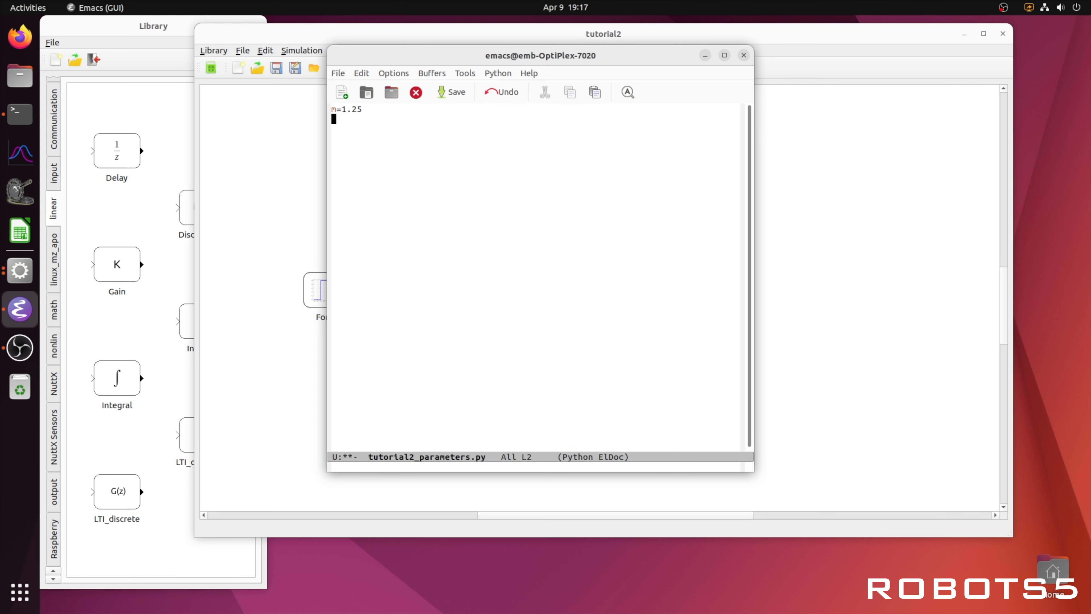
text(b=7)
key(Return)
text(k=300)
key(ctrl+x)
key(ctrl+s)
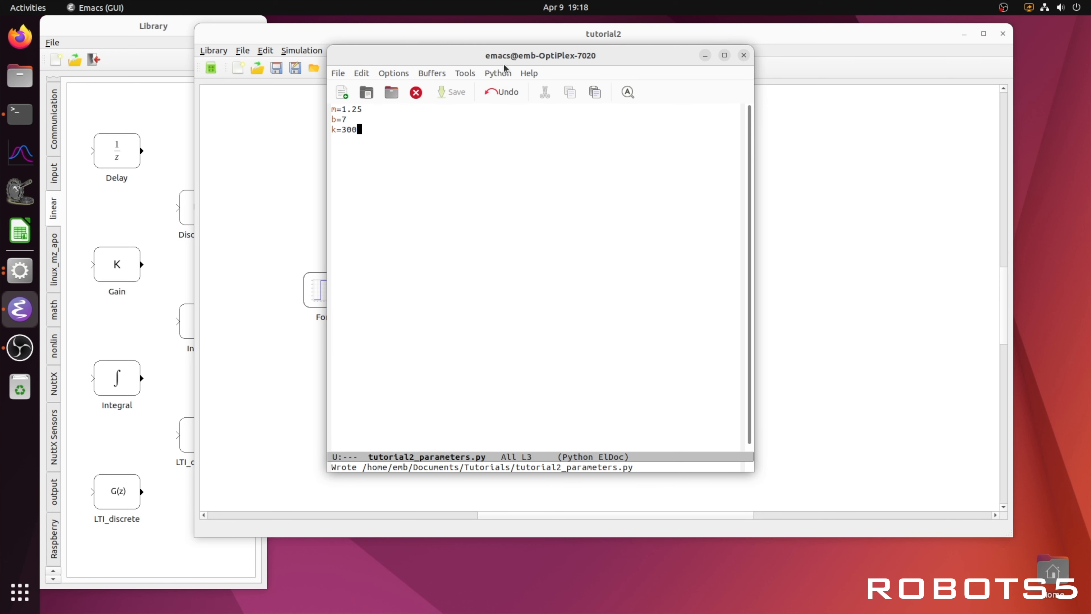
Step: Set the simulation's parameter script to tutorial2_parameters.py in the simulation settings
drag(492, 50, 669, 130)
click(482, 108)
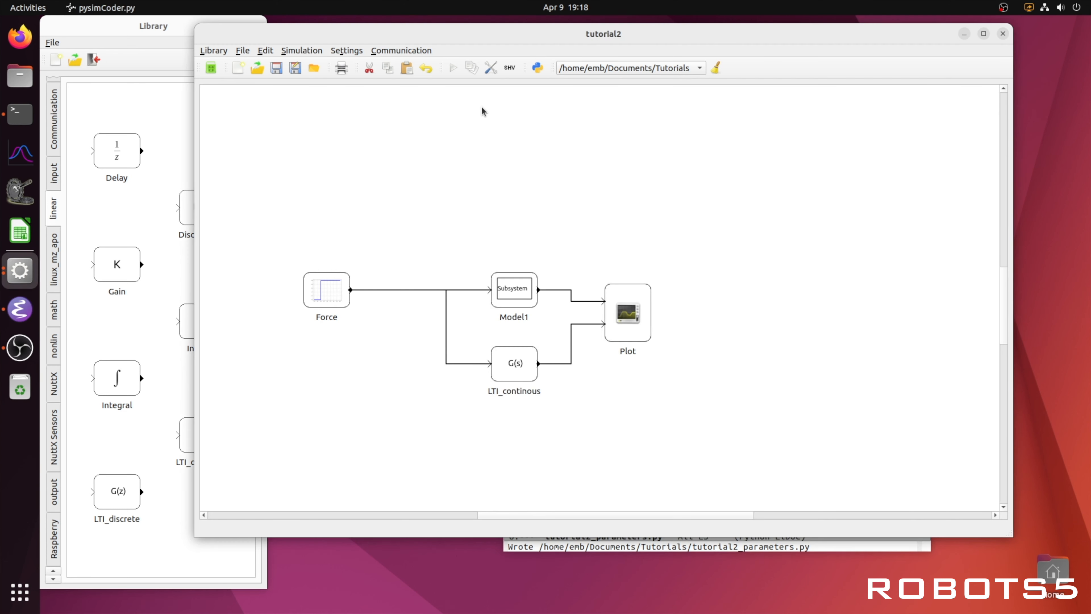
click(492, 68)
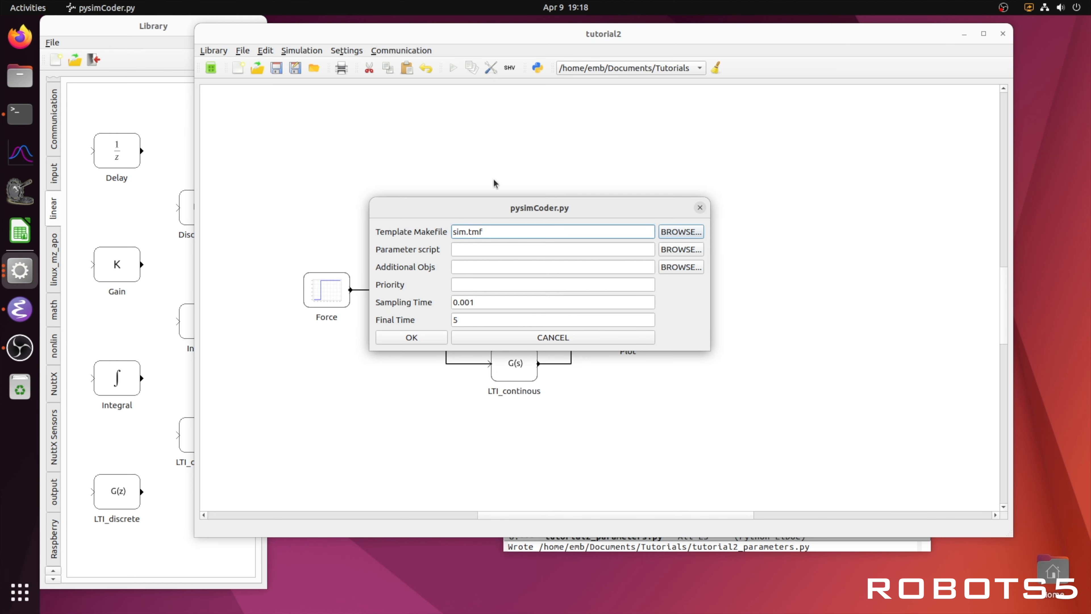
click(669, 249)
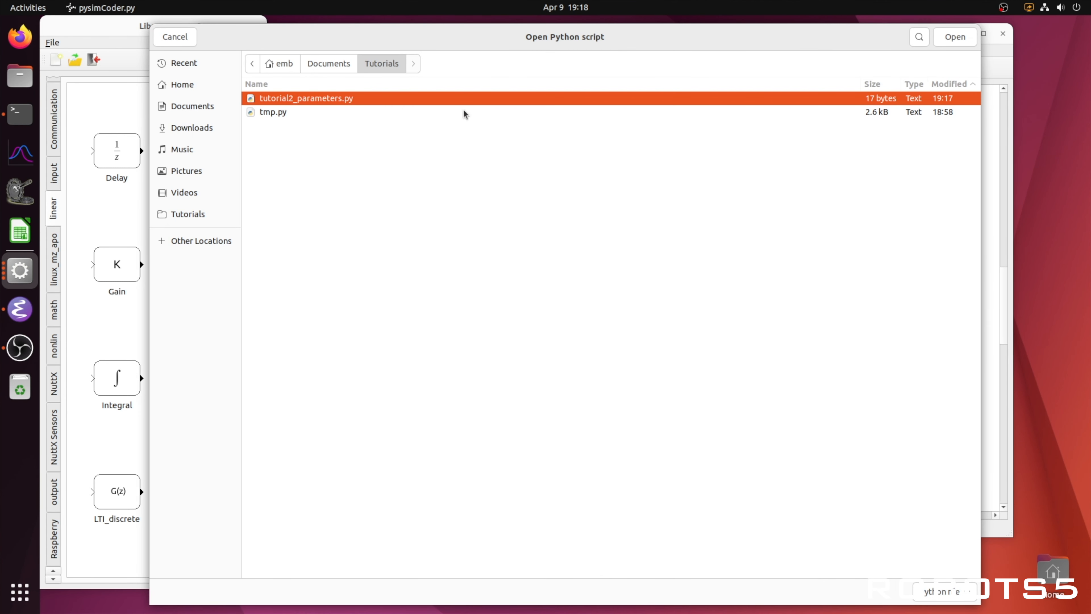
click(954, 37)
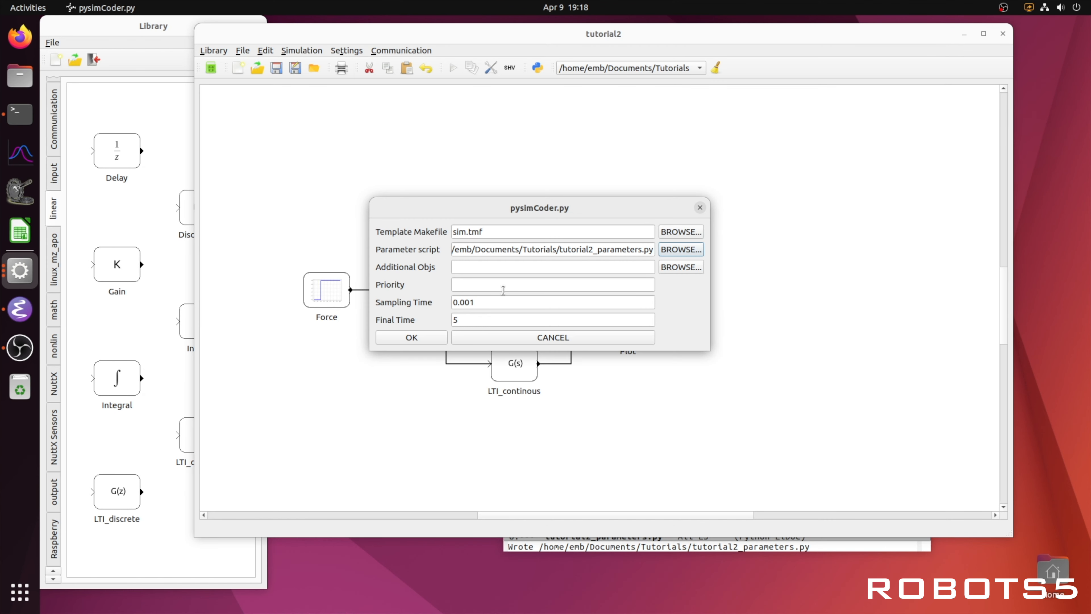
click(425, 338)
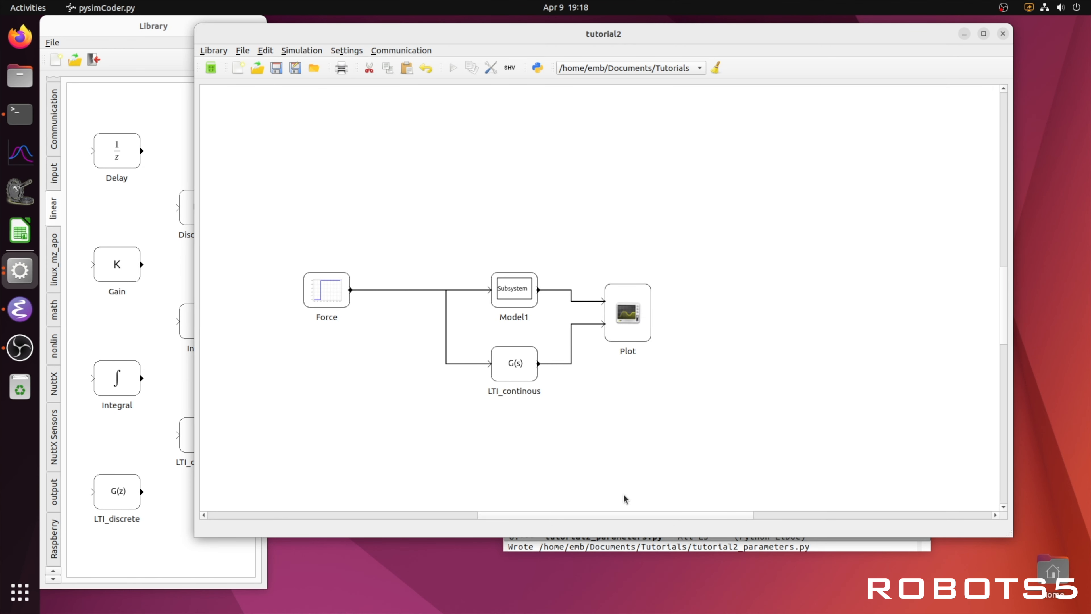
Step: Replace the numeric coefficients in the LTI_continous block's transfer function with m, b and k
double_click(517, 364)
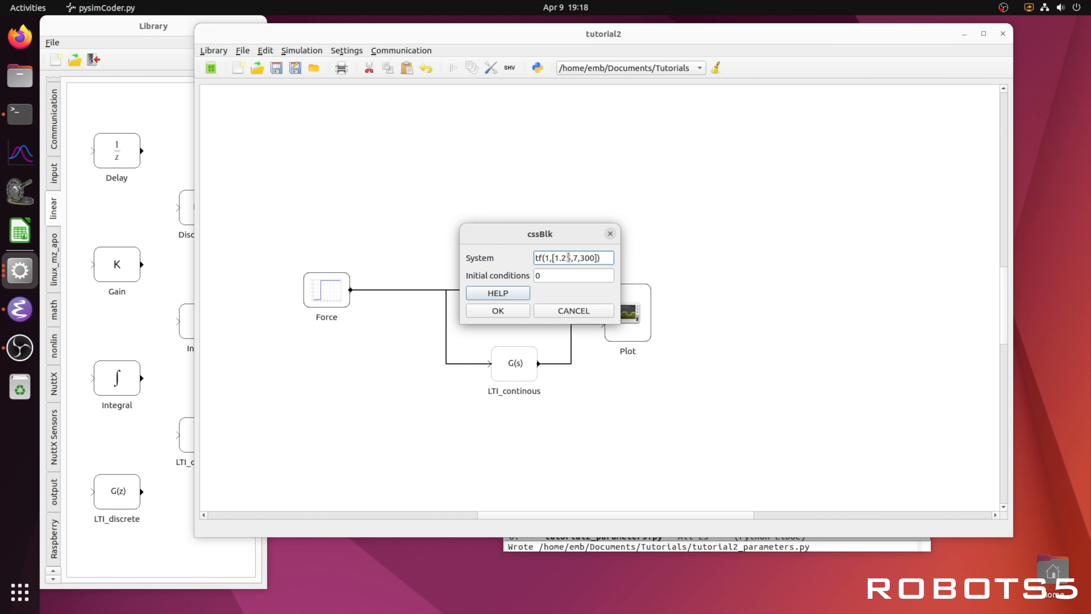
drag(570, 257, 555, 258)
text(m)
double_click(567, 257)
text(b)
drag(585, 258, 573, 258)
click(504, 312)
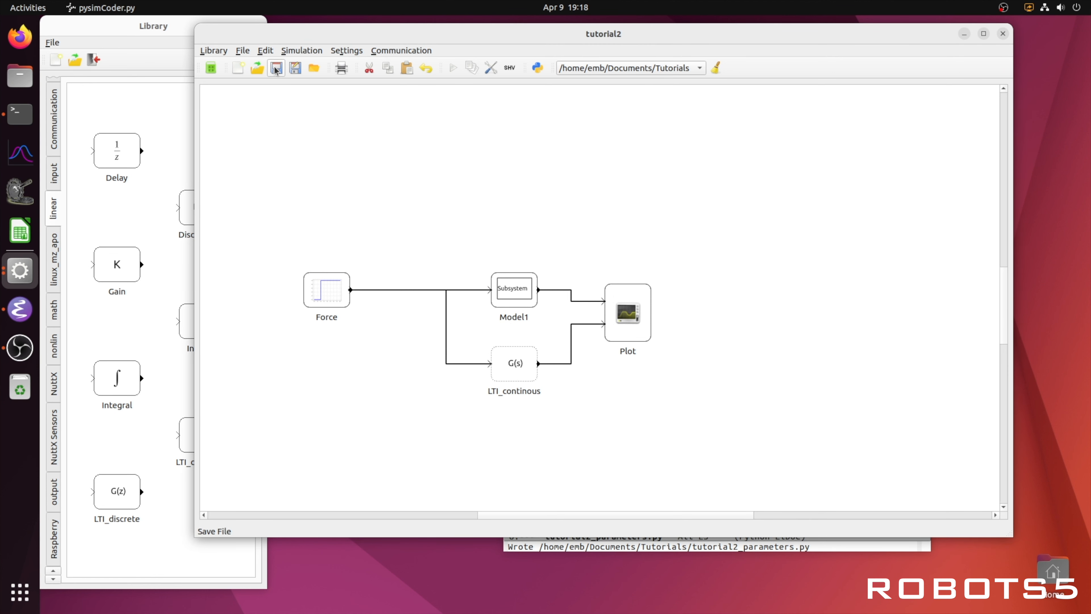
Step: Run the simulation and open the plot to check the responses, then close it
click(454, 68)
double_click(642, 312)
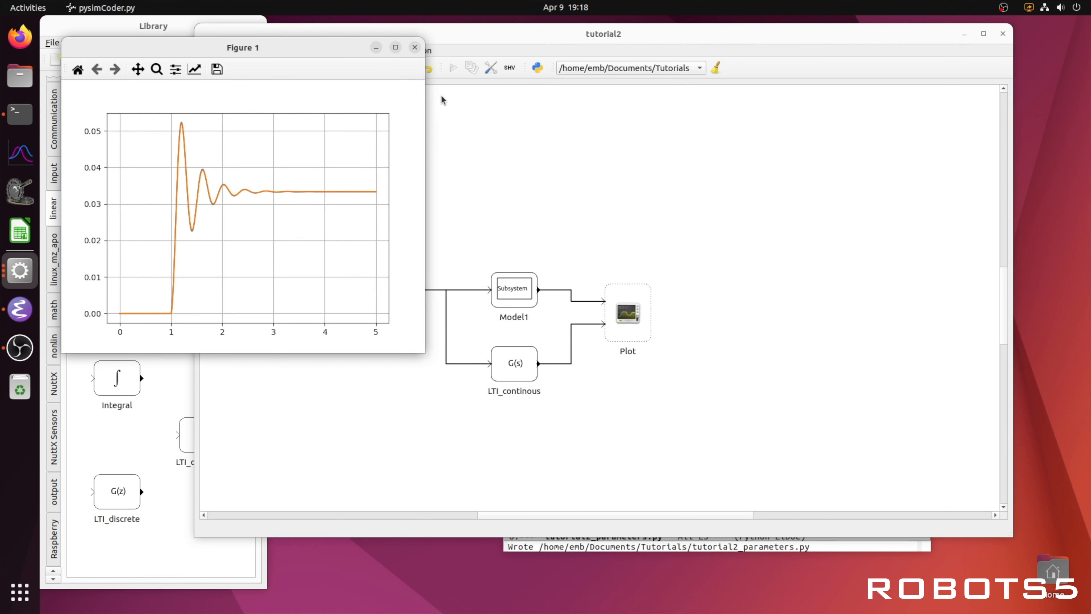
click(415, 47)
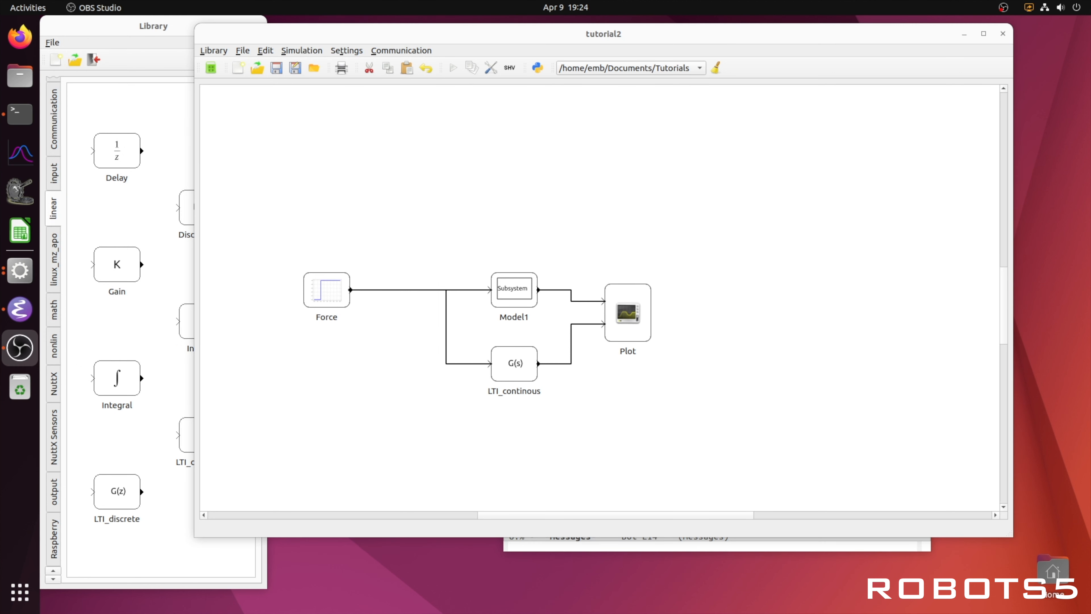
Step: Add the line 'from control import *' at the top of the parameter script
click(21, 309)
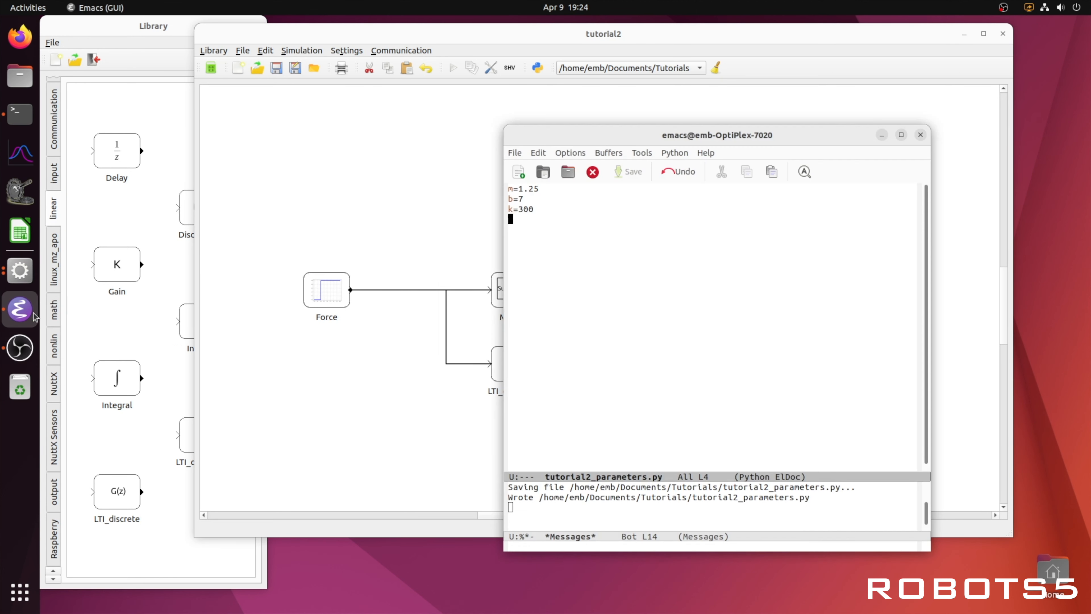
key(Up)
key(Up)
key(Up)
key(Up)
key(Return)
key(Up)
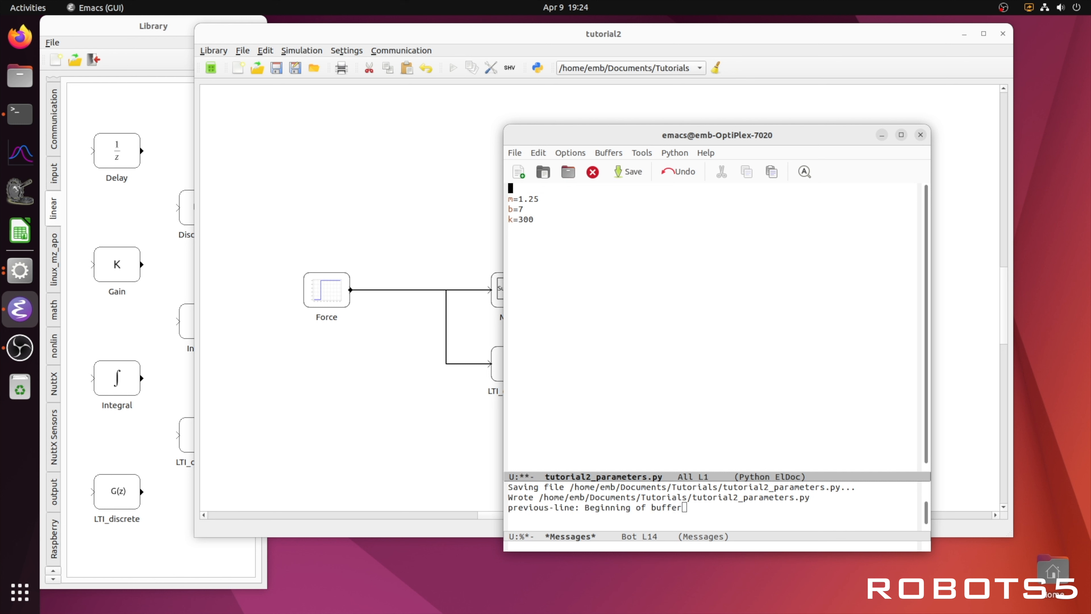
text(from control import *)
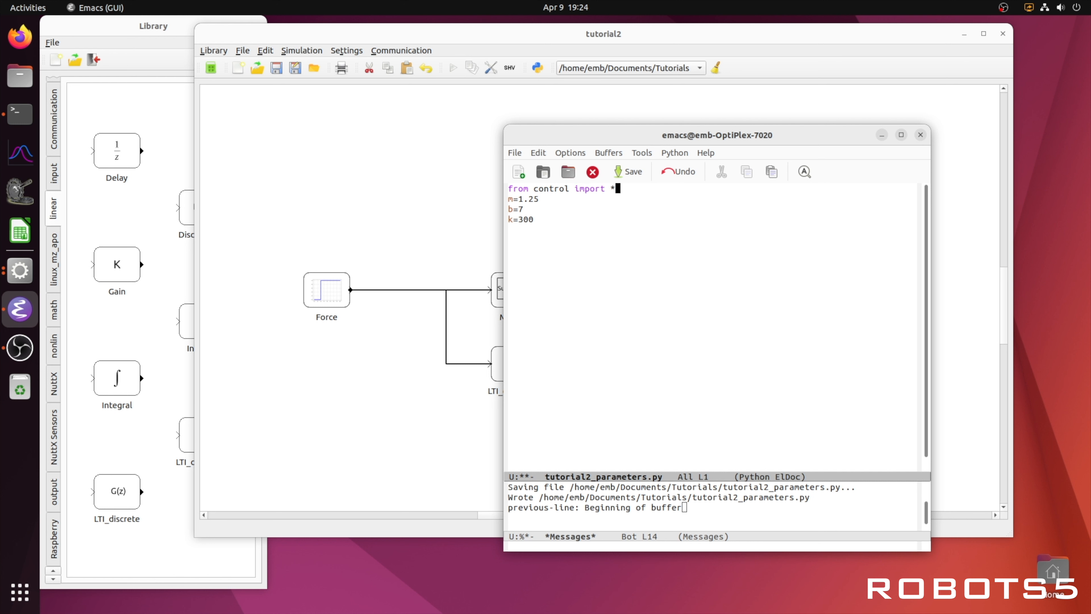
key(Return)
Step: Define sys1=tf(1,[m,b,k]) and print(sys1) below the parameters and save the script
key(Down)
key(Down)
key(Down)
key(Down)
key(Return)
text(sys1=t)
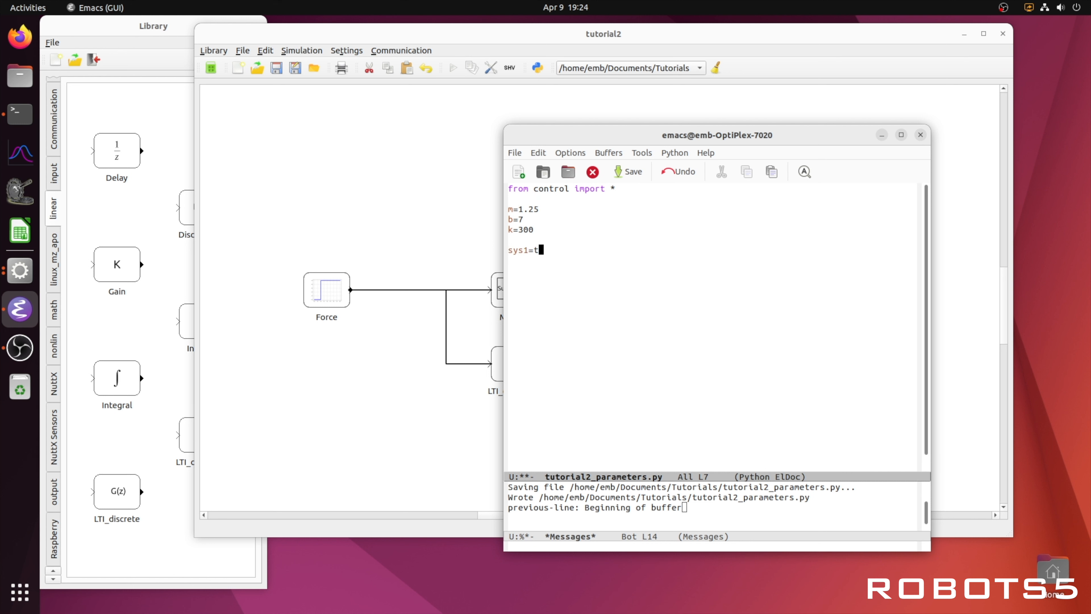
text(f(1)
text(,)
text([m)
text(,)
text(b)
text(,)
text(k)
text(]) )
text(print)
text((sys)
text(1))
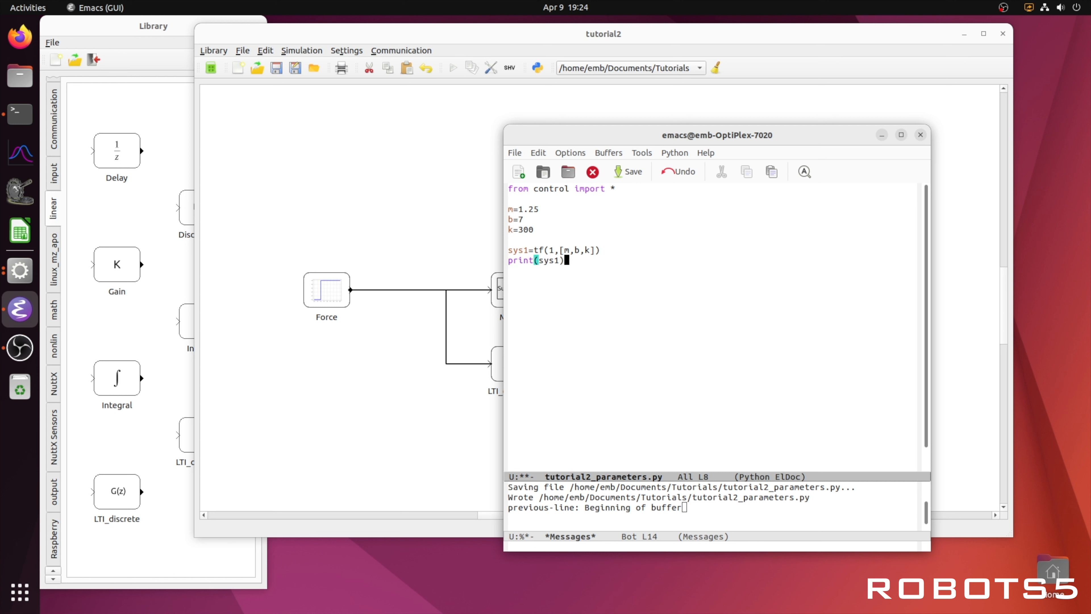
click(629, 172)
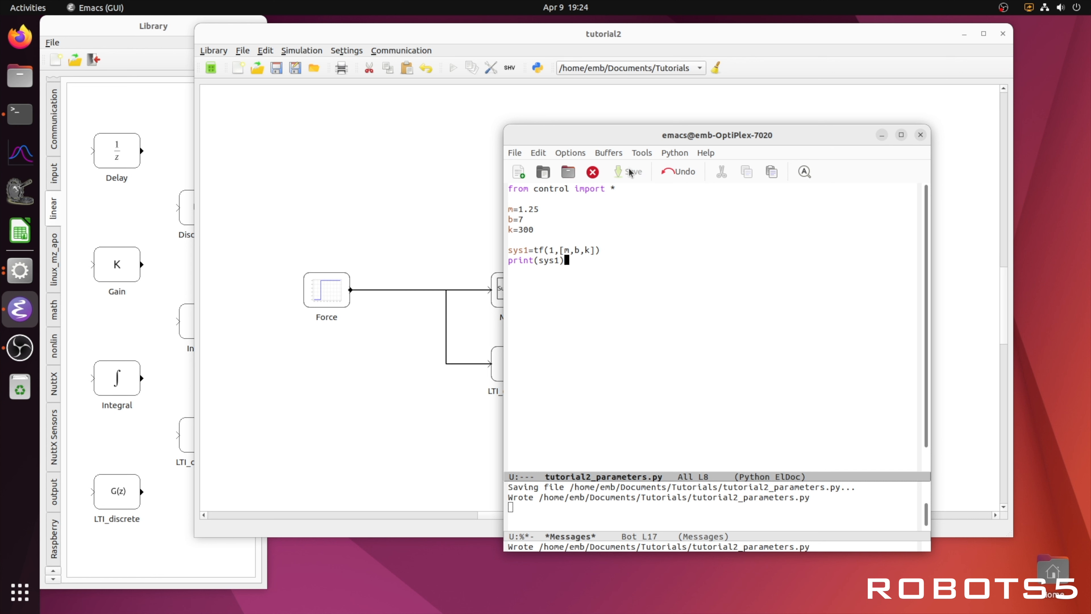
Step: Replace the LTI_continous block's system expression with the transfer function variable from the parameter script
click(460, 230)
double_click(514, 363)
drag(589, 259, 528, 261)
text(sys1)
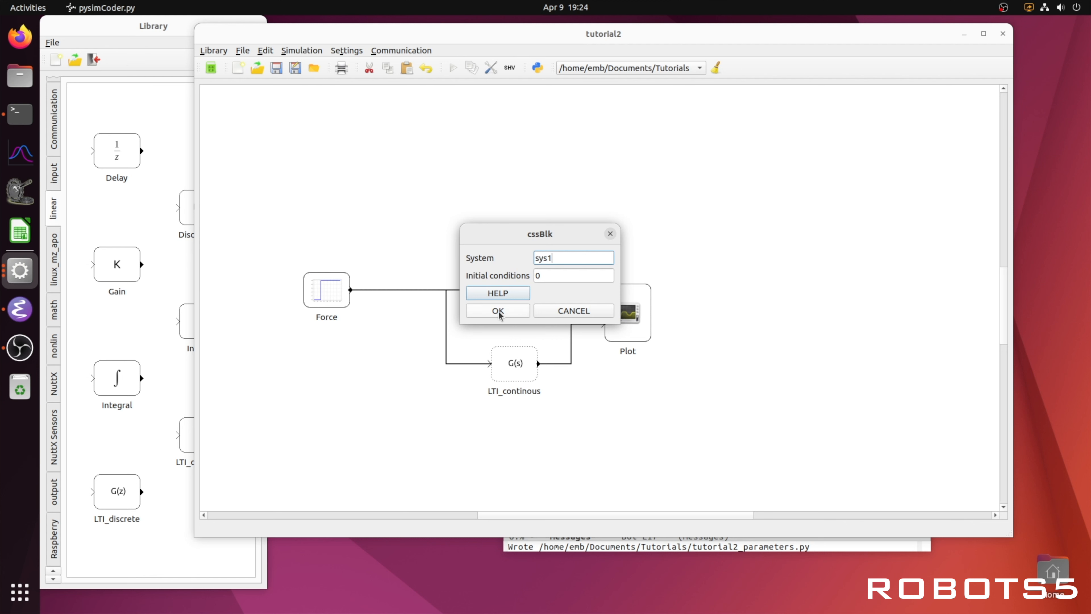
click(499, 311)
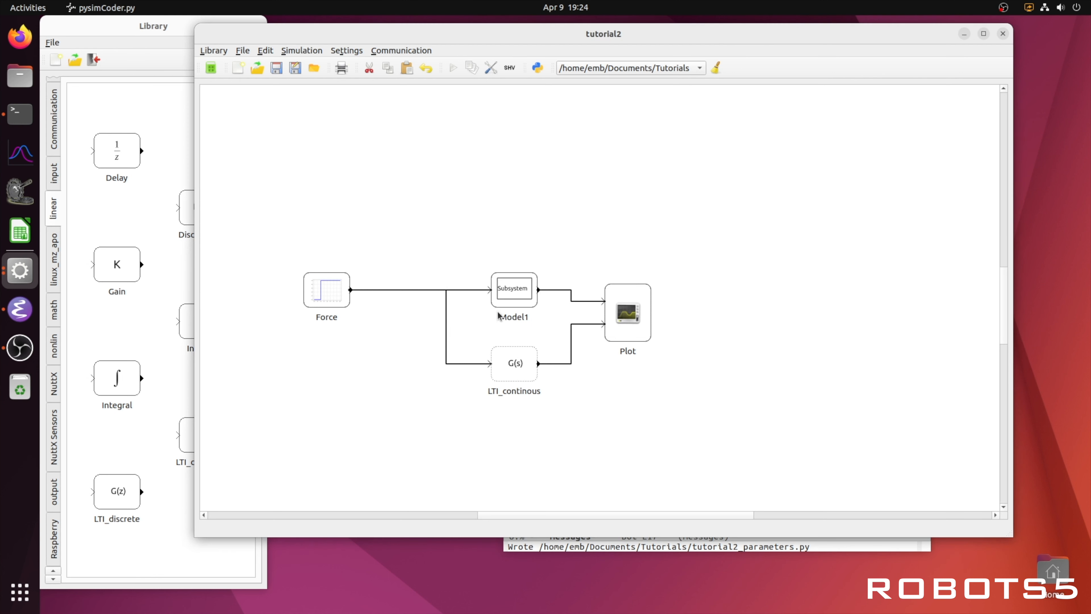
Step: Run the simulation again and open the plot to compare the responses, then close it
click(451, 68)
double_click(621, 301)
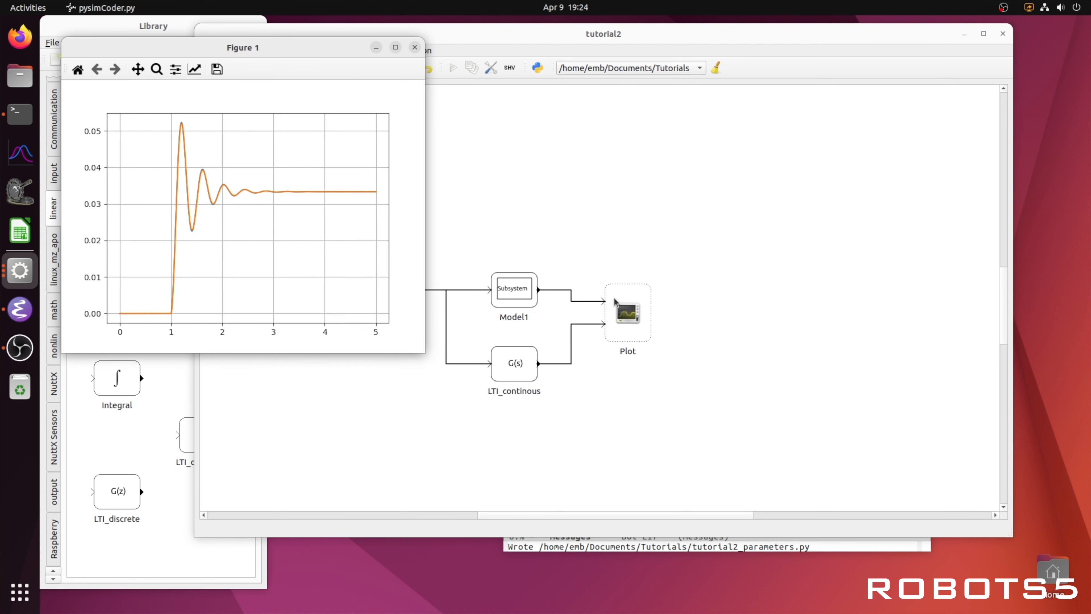
click(415, 47)
Step: Bring up the terminal and examine the printed transfer function of sys1
click(29, 113)
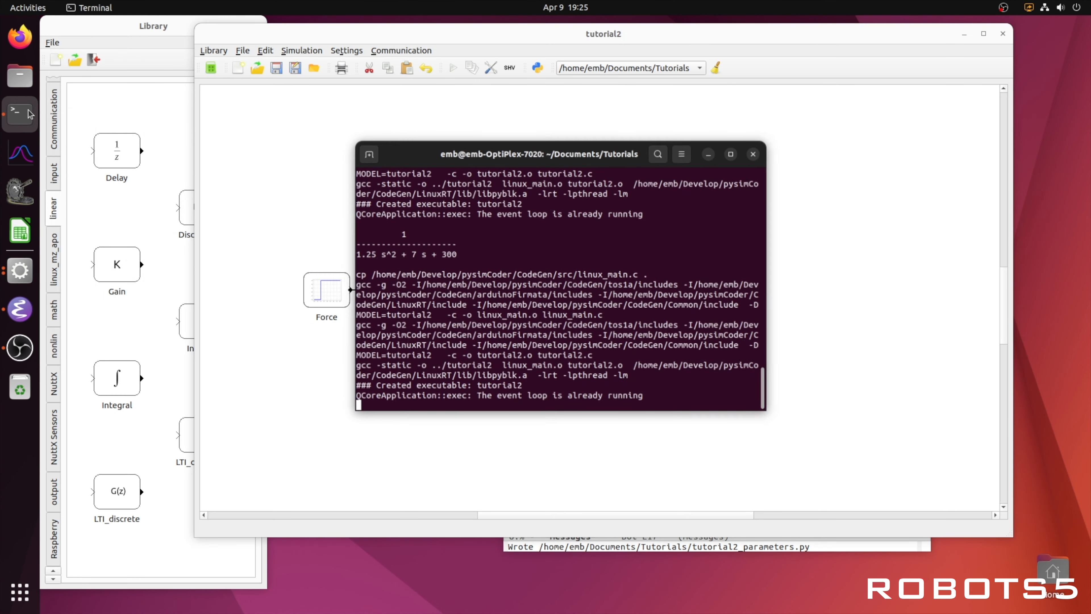
drag(471, 259, 378, 231)
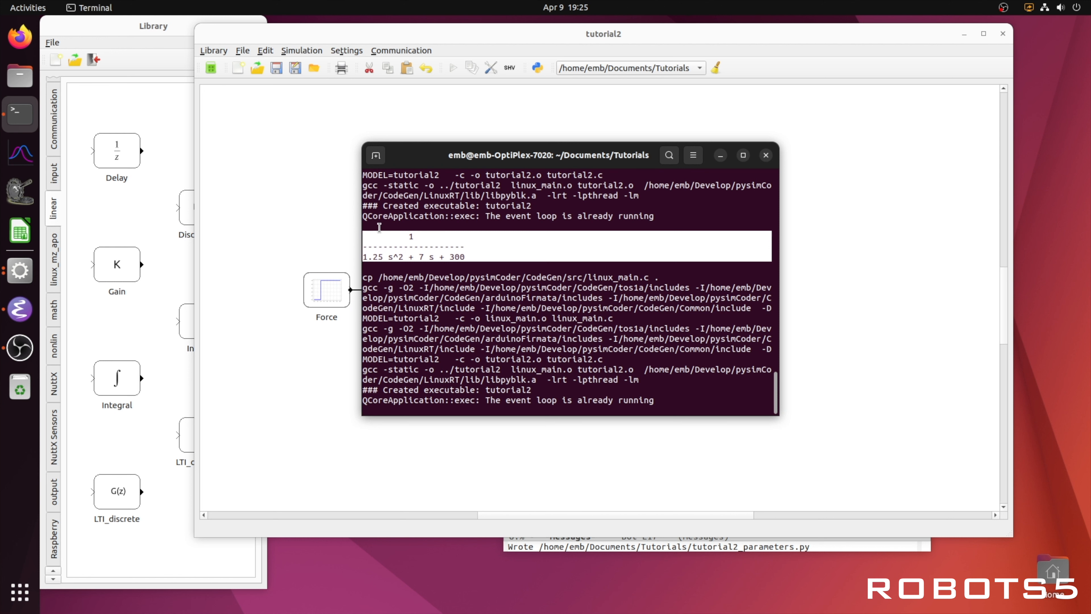
click(525, 251)
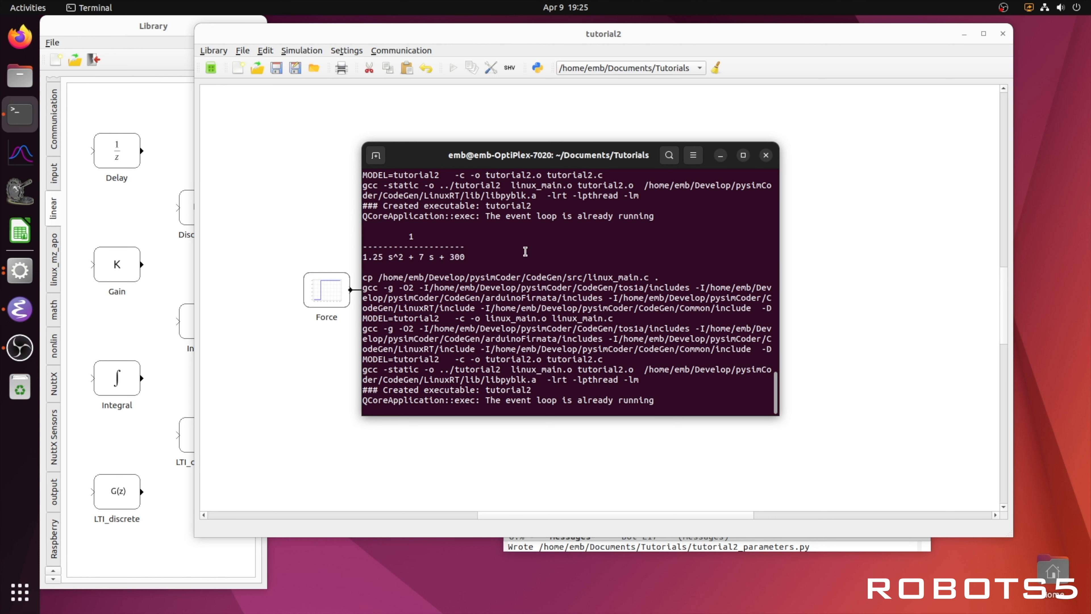
click(829, 351)
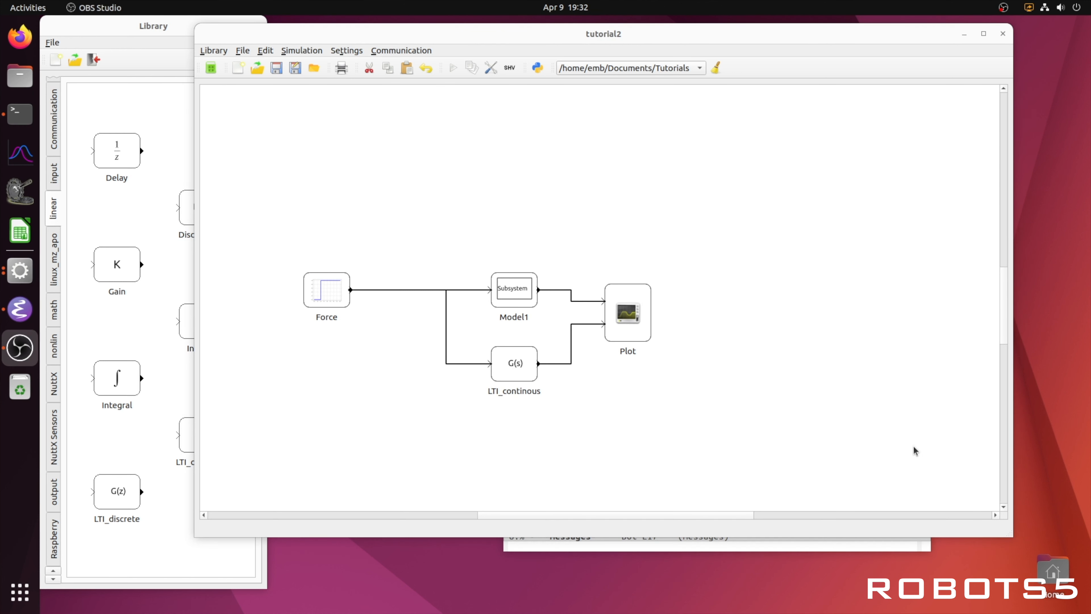
Step: Add the state matrix A=[[0,1],[-k/m,-b/m]] to the parameter script
click(20, 308)
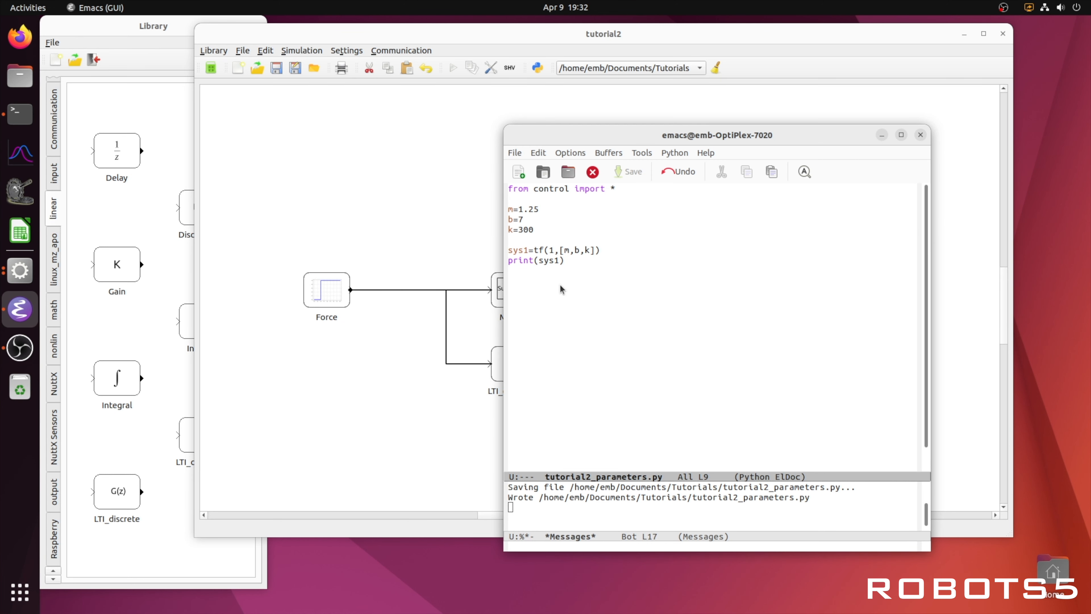
key(Return)
text(A=[[0,1],[-k/m,-b/m)
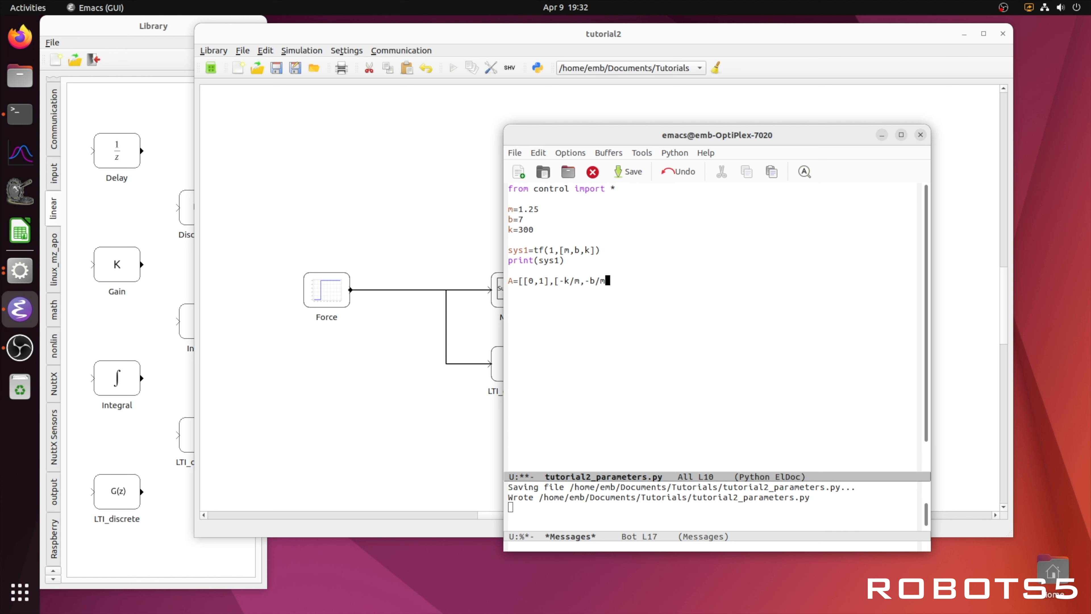
text(]])
key(Return)
Step: Add the input matrix B=[[0],[1/m]] on the next line
text(B=[[0],[1/m)
text(])
key(Return)
text(C=[1,)
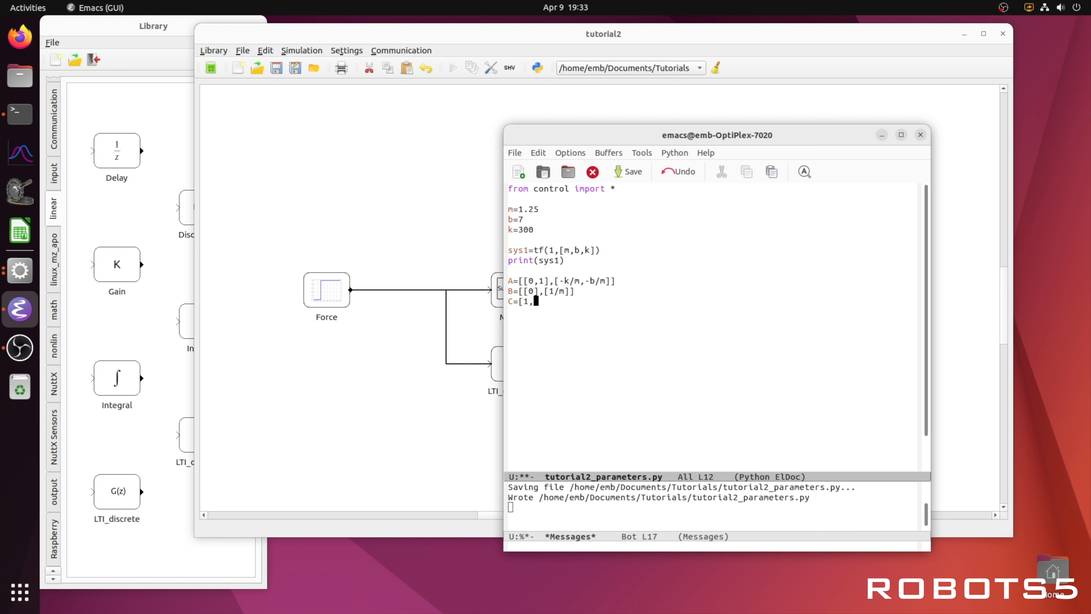
text(0])
Step: Add the output matrix C=[1,0] and feedthrough D=[0] to the script
key(Return)
text(D=[0])
key(Return)
Step: Add sys2=ss(A,B,C,D) and print(sys2) to the parameter script and save it
text(sys2=ss(A,B,C,)
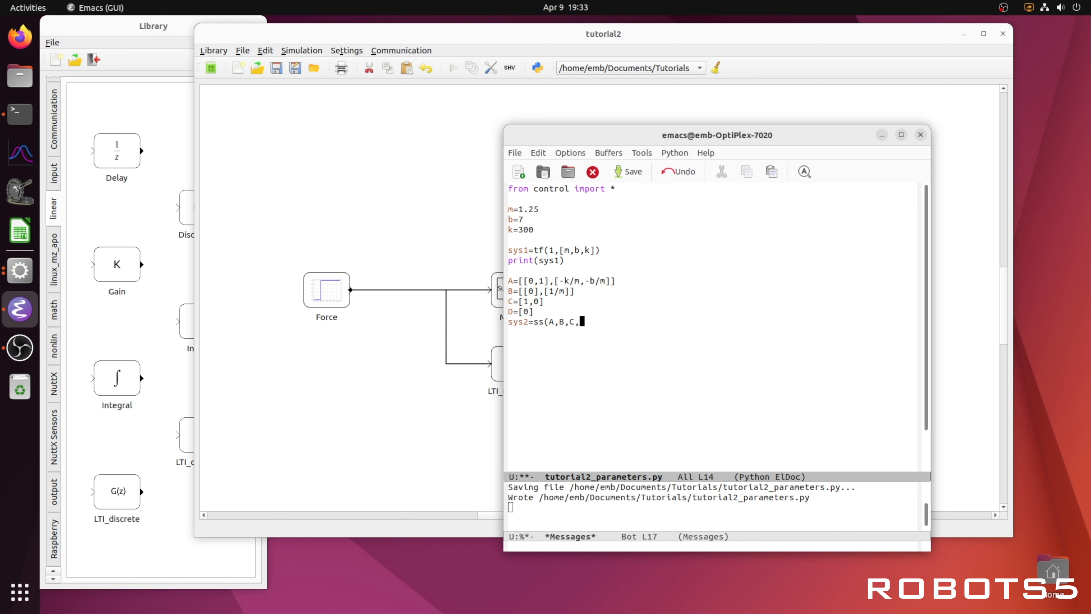
text(D) p)
text(rint)
text((sys2))
click(628, 173)
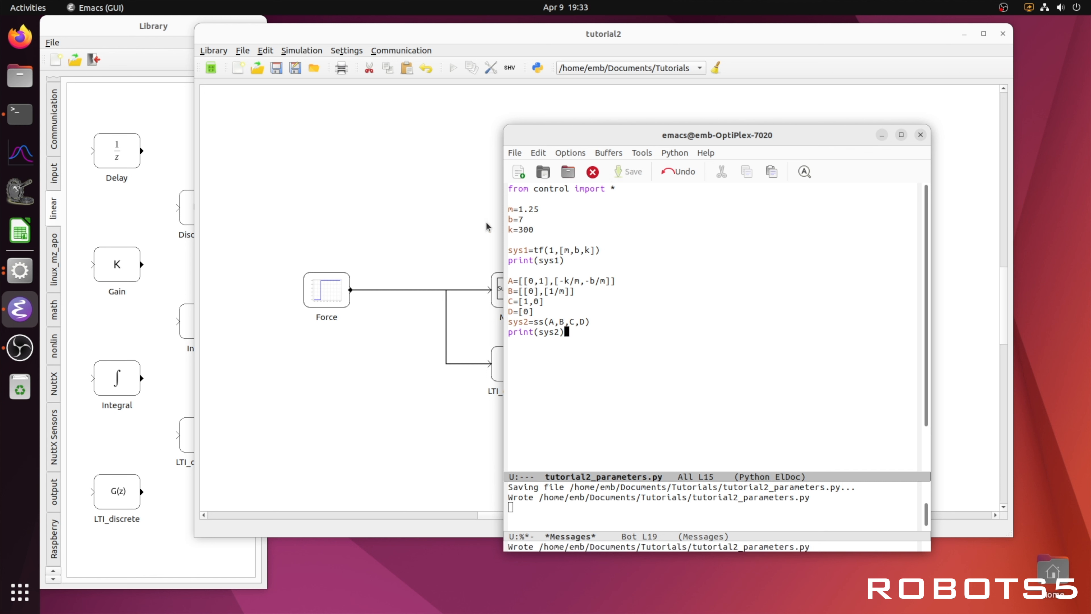
Step: Add a second LTI_continous block below the diagram and connect the Force signal to its input
click(452, 234)
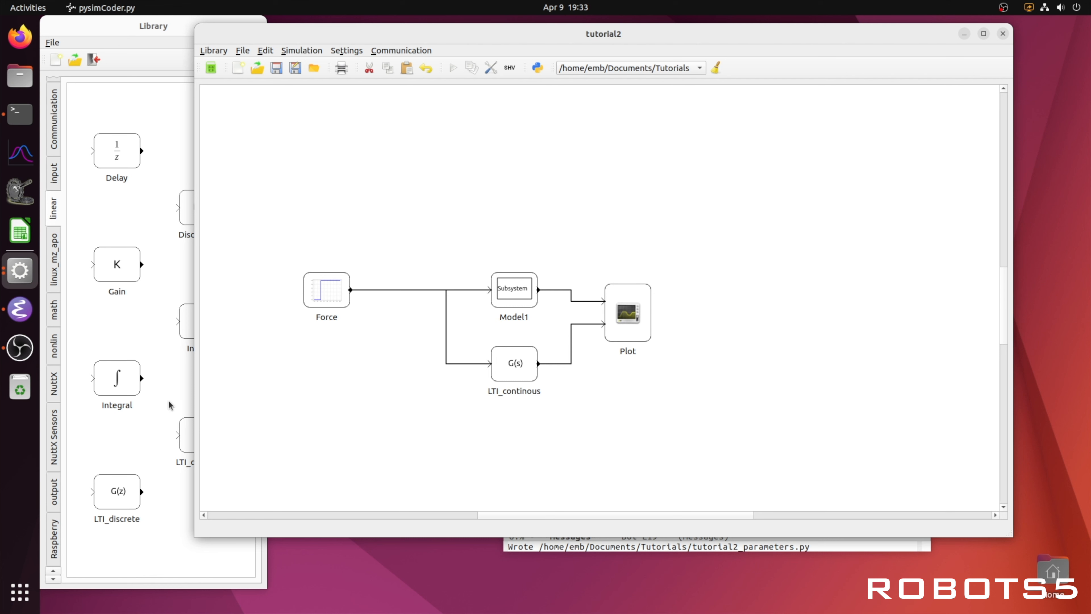
click(163, 424)
drag(214, 430, 383, 289)
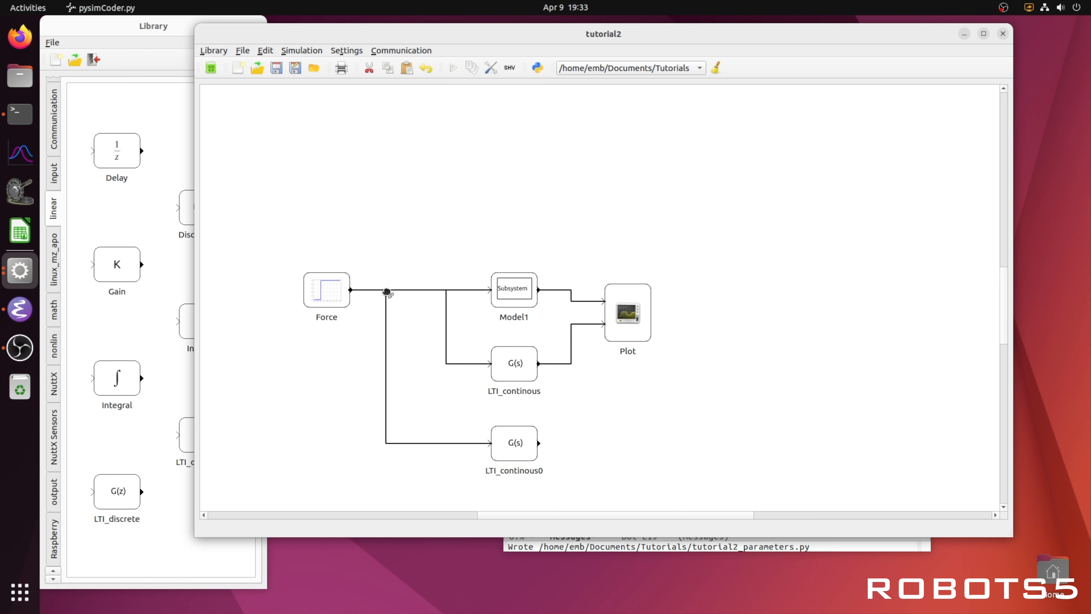
Step: Set the new LTI block's system to sys2
double_click(516, 440)
drag(575, 257, 529, 258)
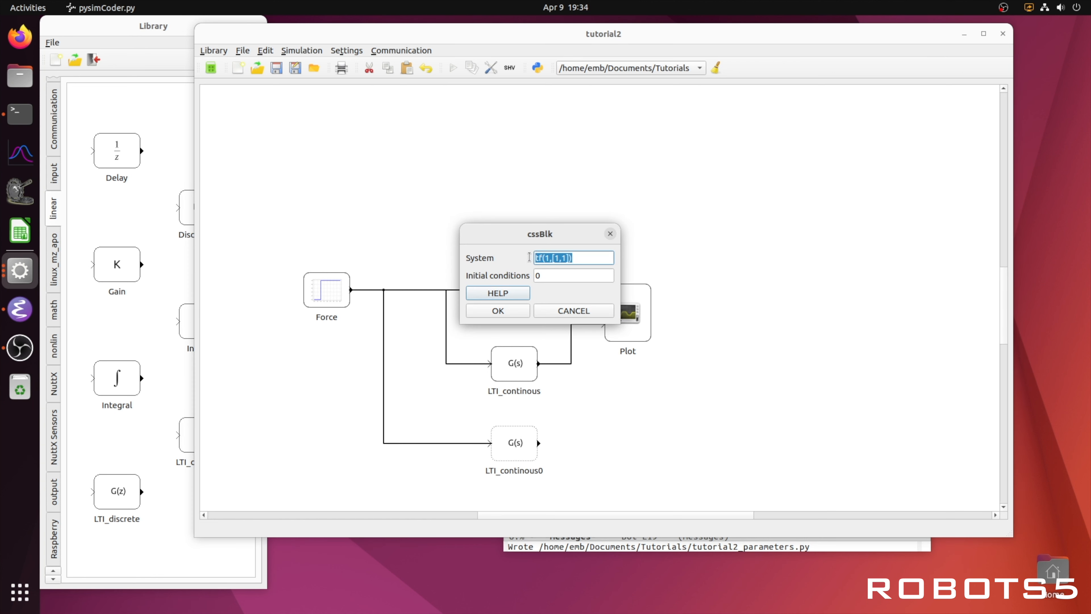
text(sys2)
click(497, 310)
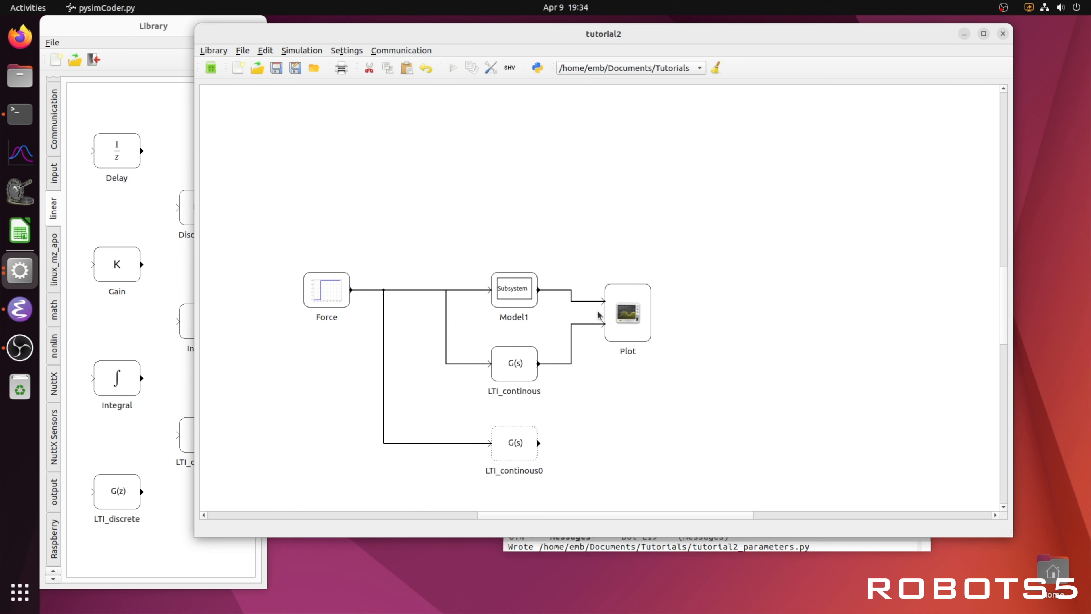
Step: Set the Plot block's number of inputs to 3
right_click(628, 308)
click(636, 316)
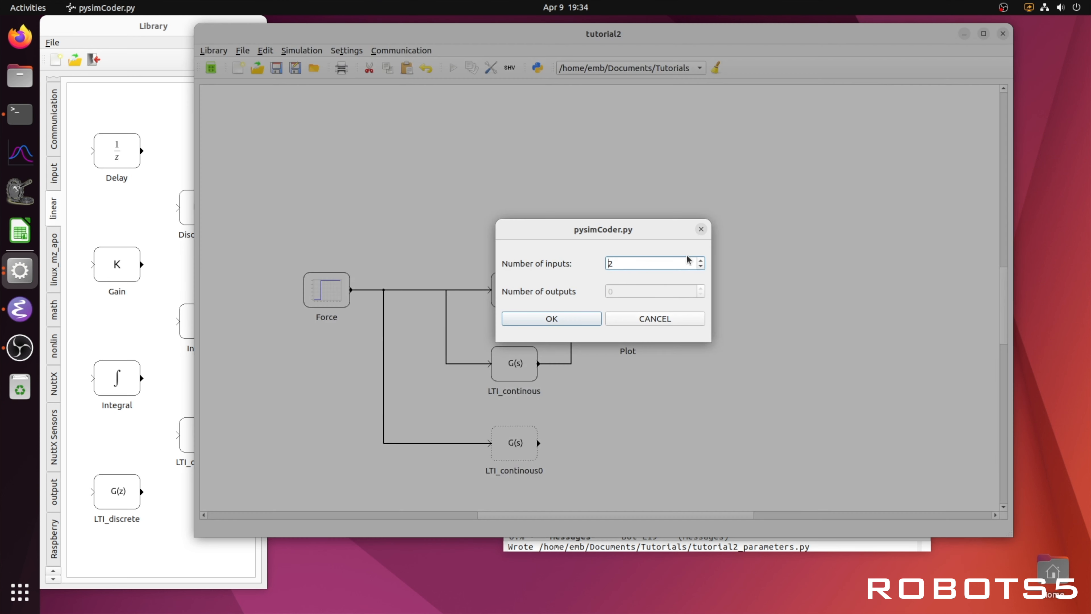
click(578, 318)
drag(647, 316, 664, 316)
Step: Rewire the outputs of Model1, LTI_continous and LTI_continous0 to the Plot block's three inputs
right_click(578, 301)
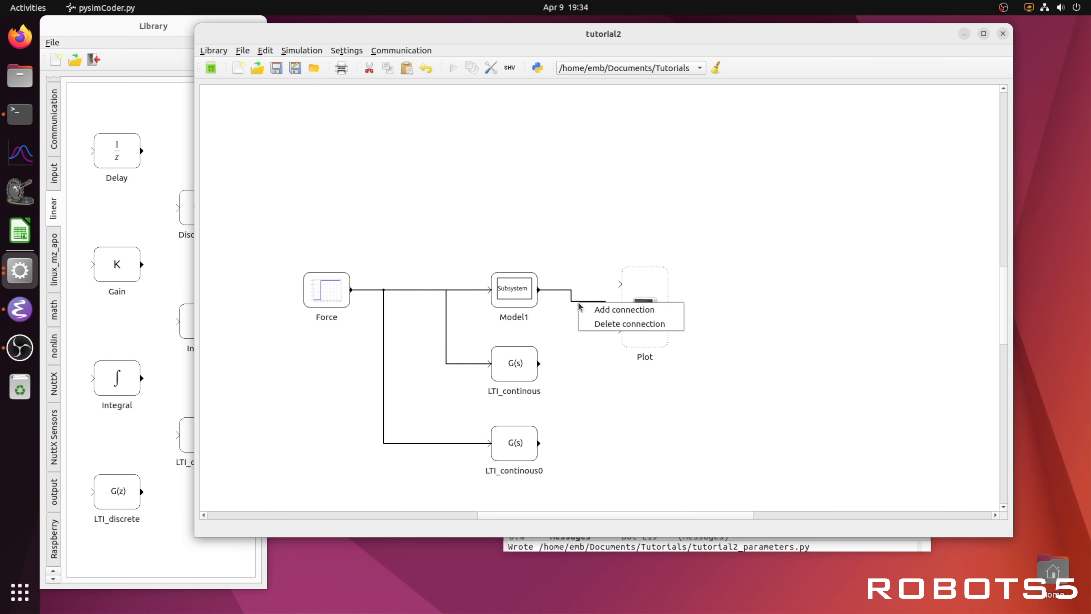
click(593, 324)
drag(620, 284, 539, 290)
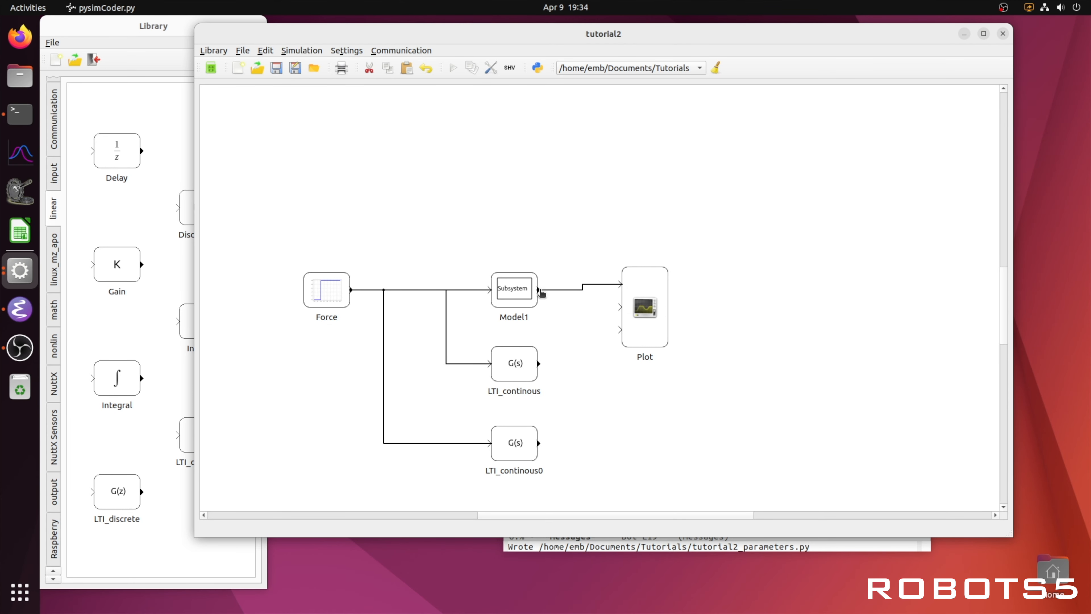
drag(620, 307, 540, 363)
drag(652, 316, 544, 446)
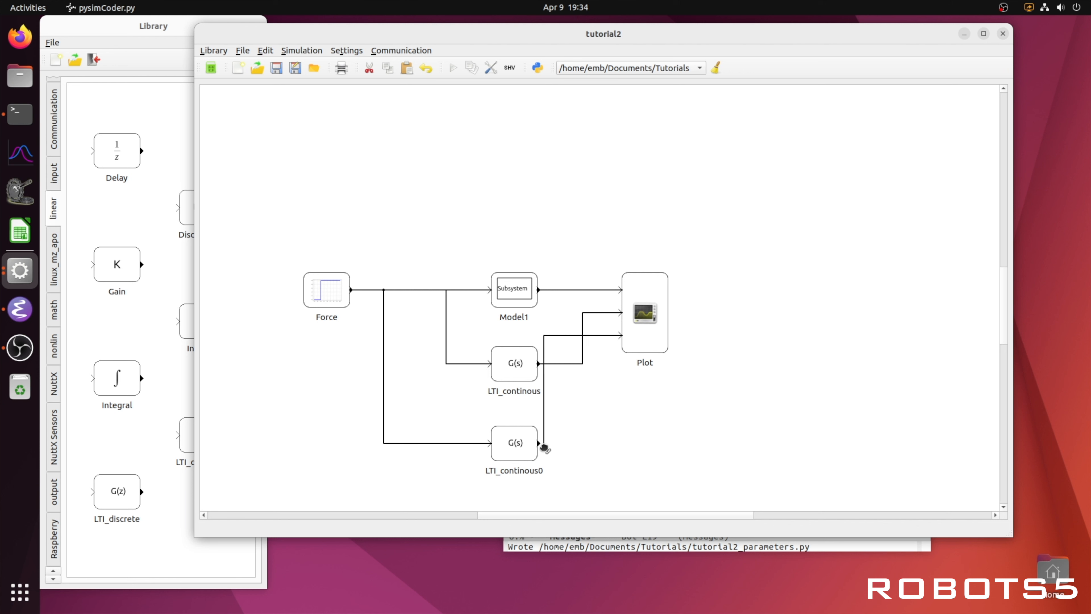
drag(582, 403, 599, 405)
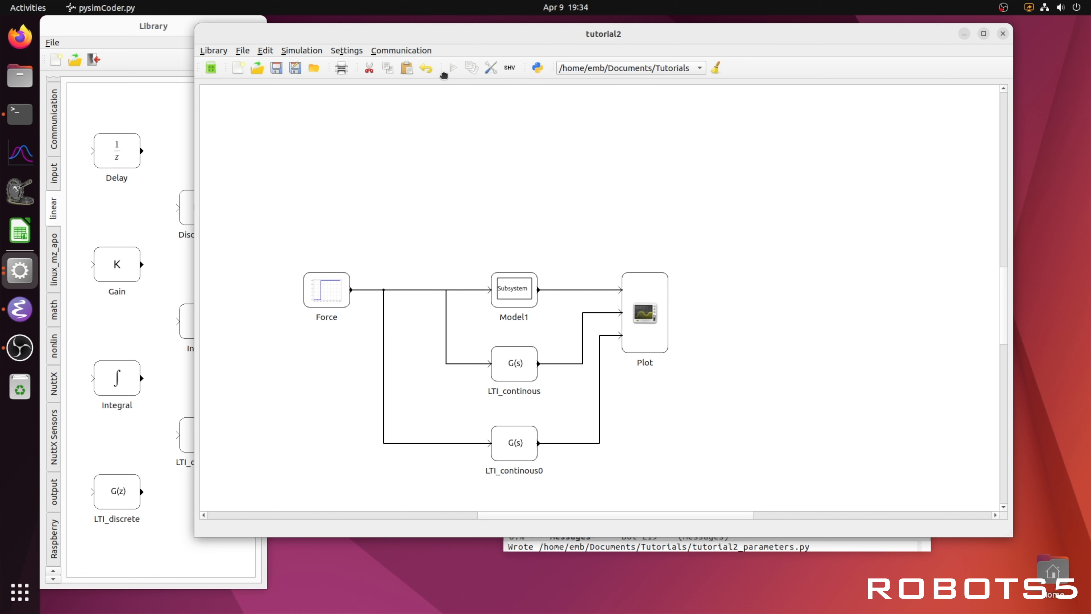
Step: Run the simulation and zoom into the oscillating part of the plotted responses
click(452, 69)
double_click(656, 308)
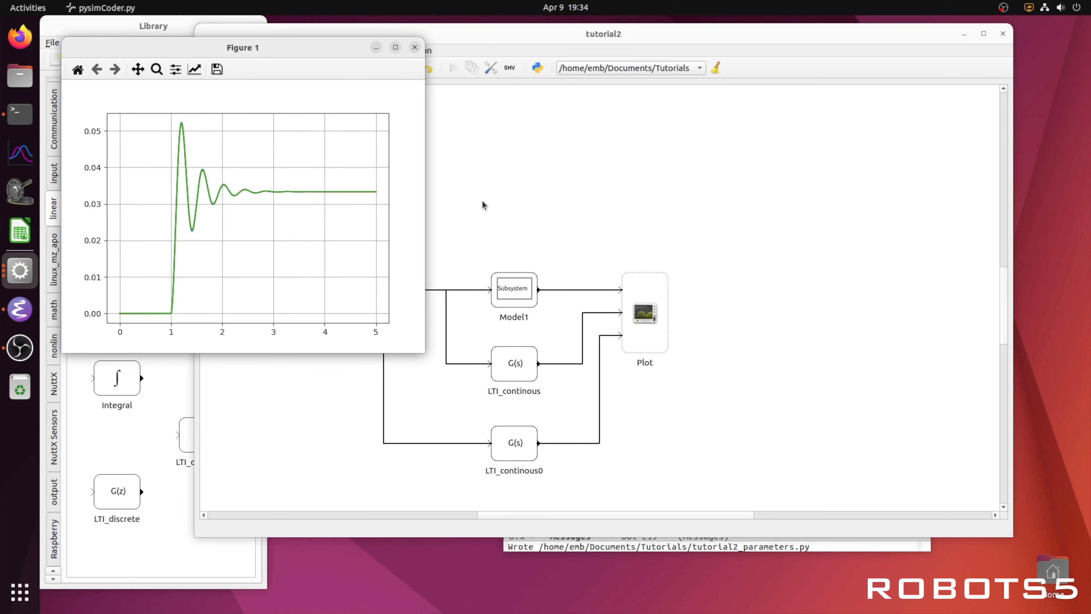
drag(331, 51, 693, 77)
click(519, 94)
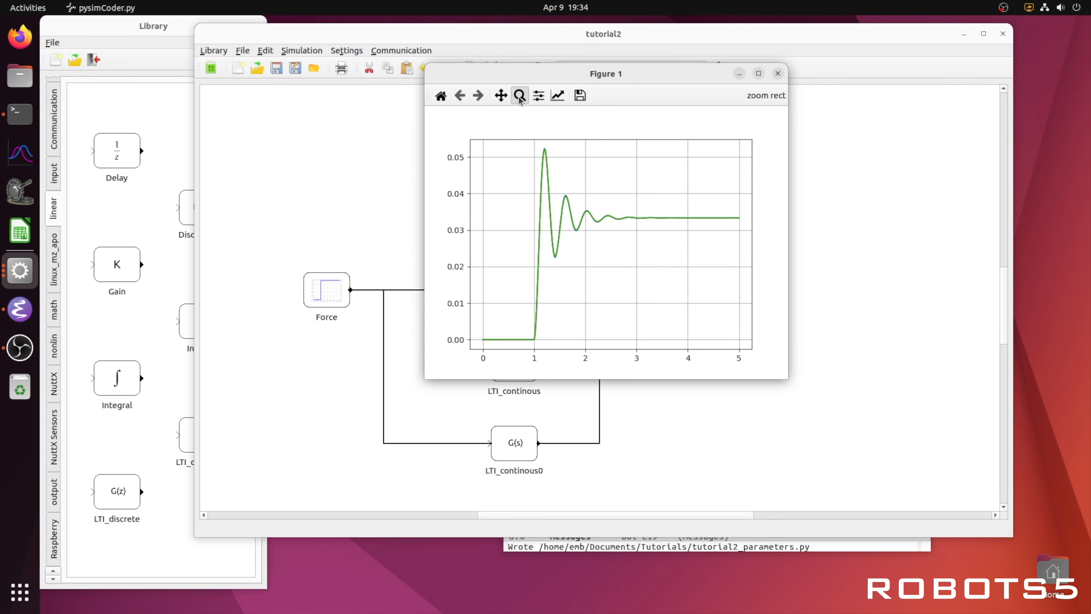
drag(529, 150, 666, 284)
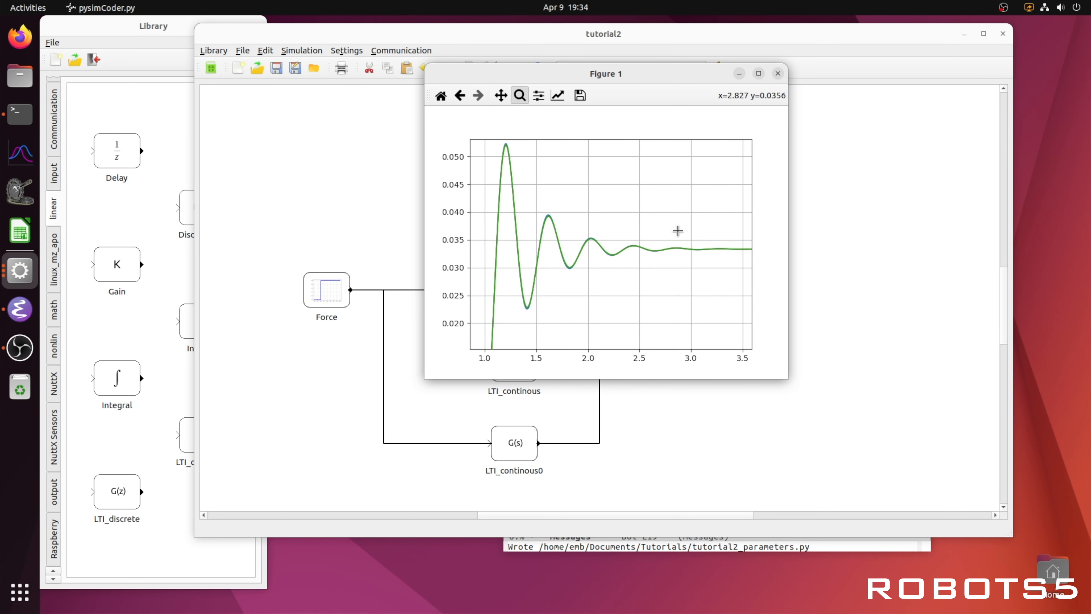
click(778, 73)
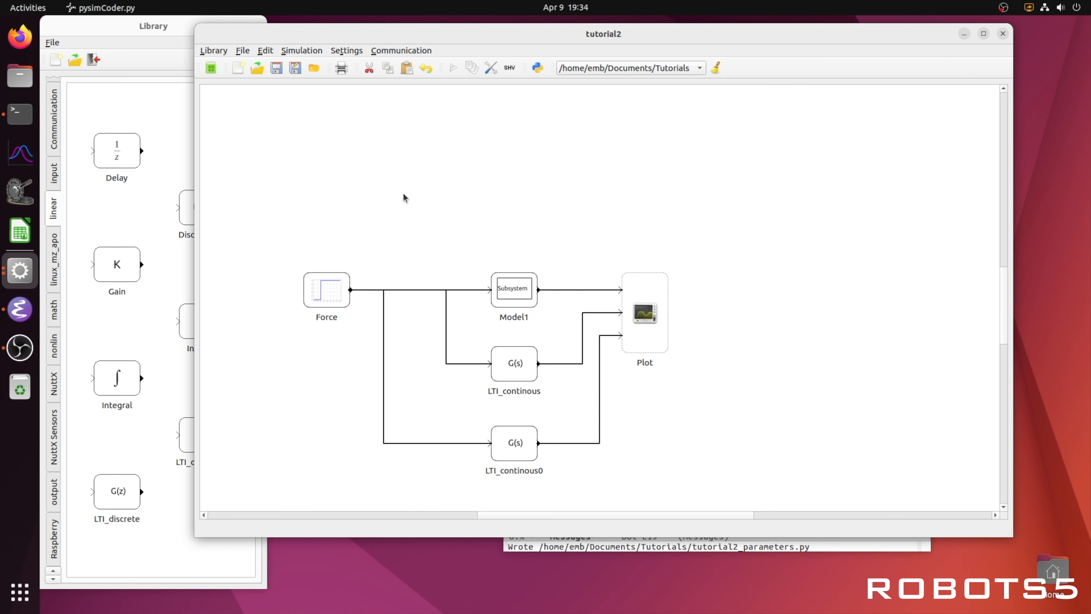
Step: Bring up the terminal and examine the printed state-space matrices of sys2
click(20, 114)
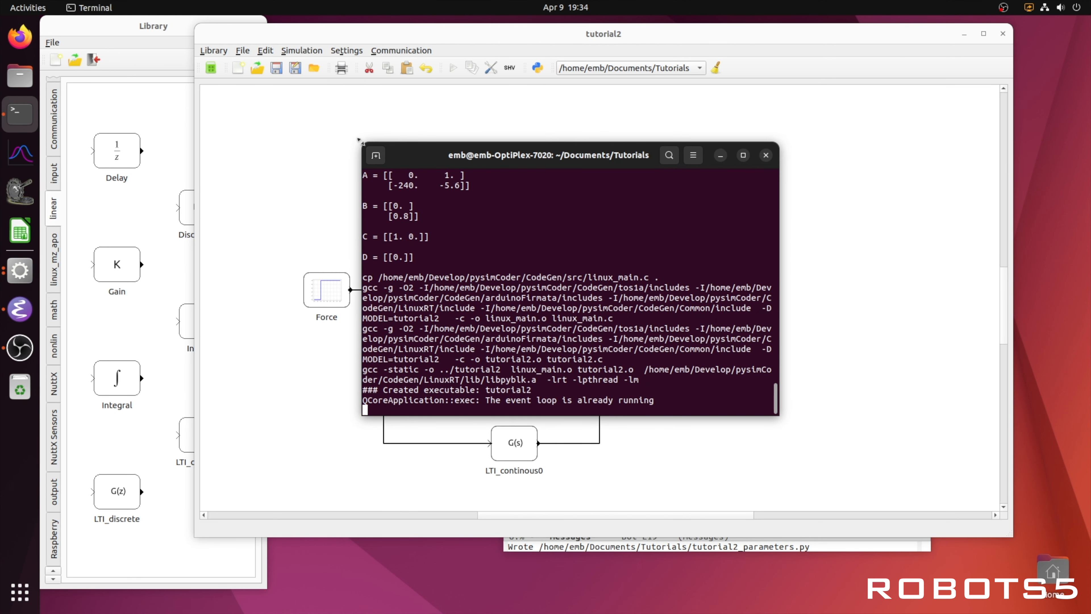
drag(359, 140, 241, 59)
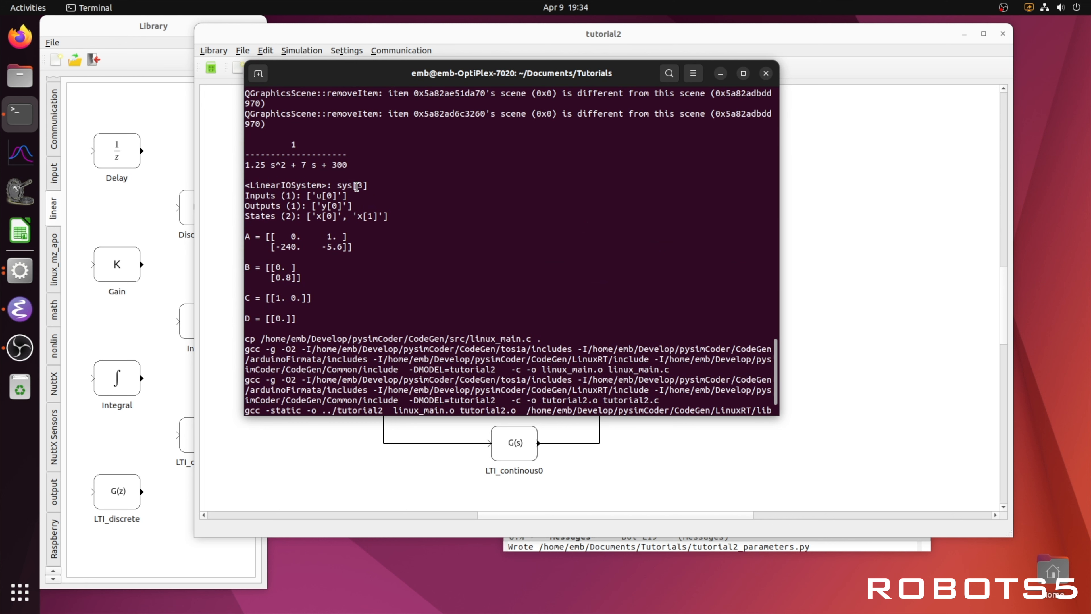
scroll(356, 185, up, 2)
drag(350, 208, 252, 184)
drag(316, 359, 246, 277)
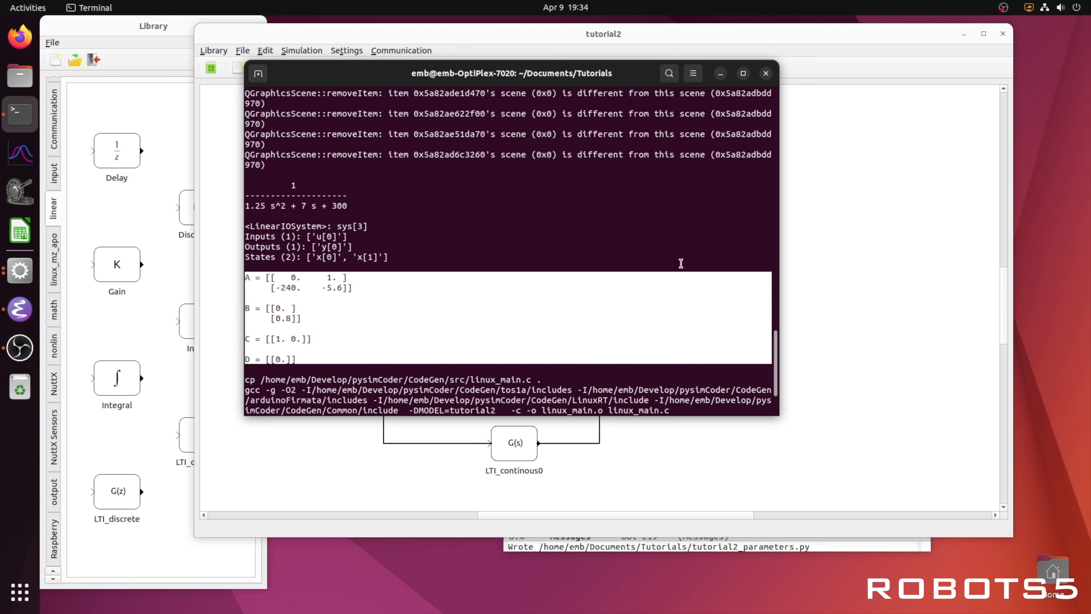
click(681, 261)
click(865, 313)
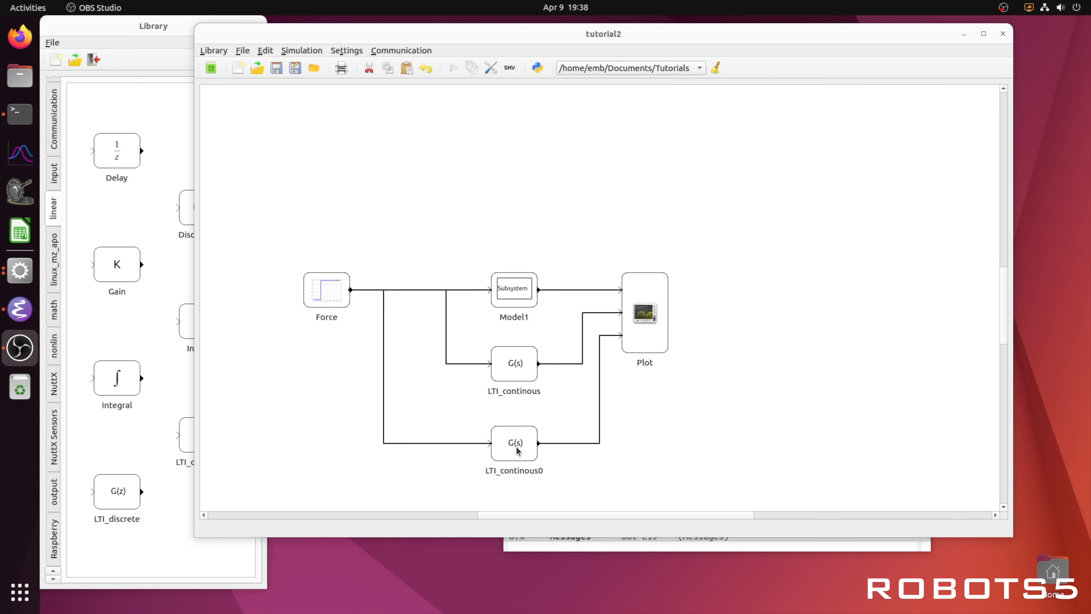
Step: Set the state-space block's initial conditions to [0.02,0]
double_click(516, 447)
click(540, 276)
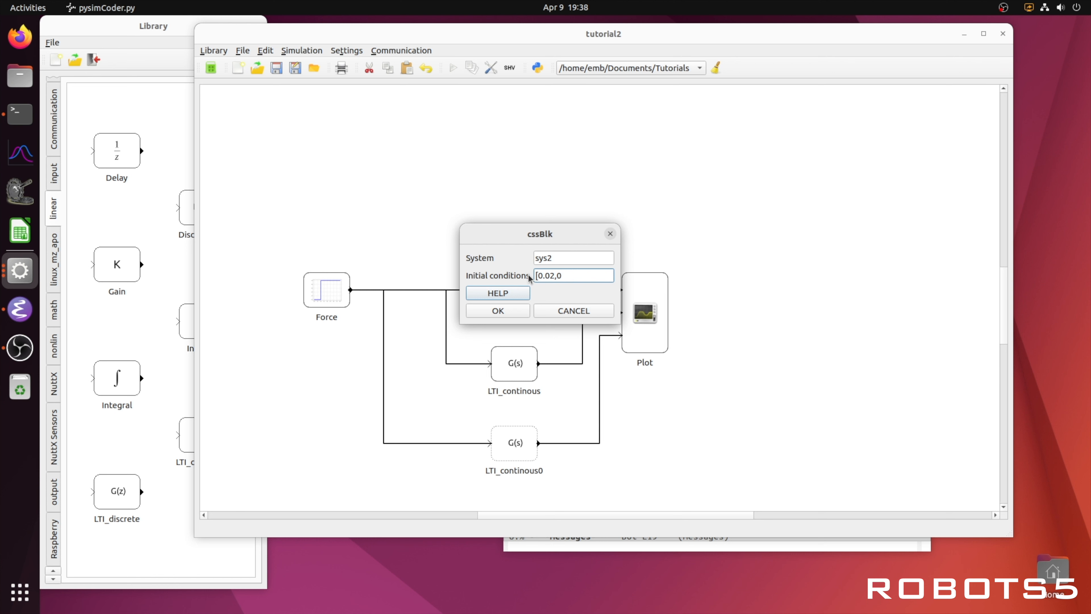
click(508, 312)
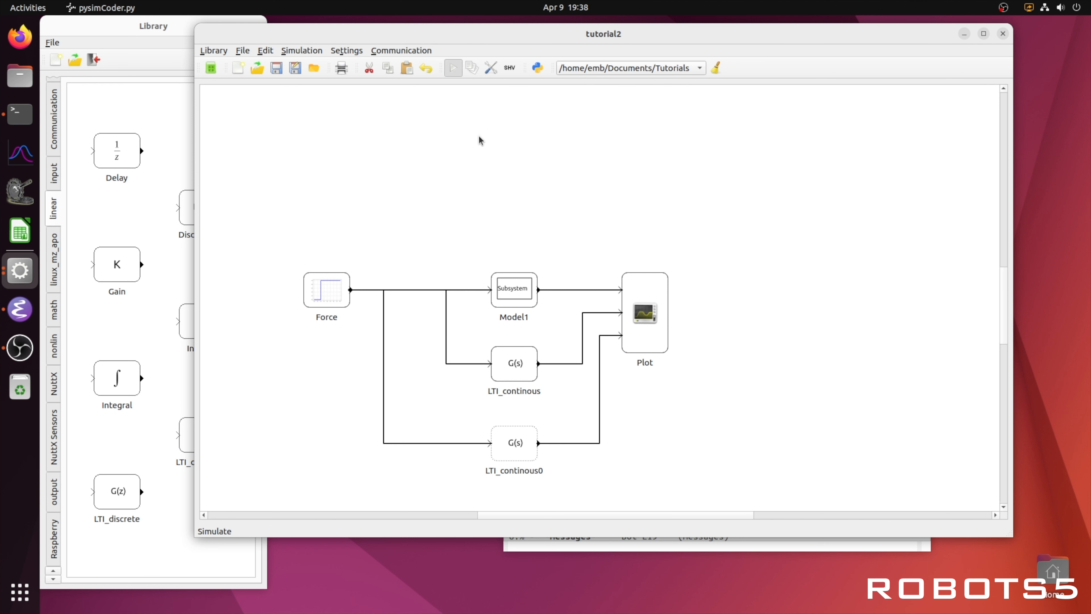
Step: Run the simulation and enlarge the plot window to compare the three responses
click(636, 291)
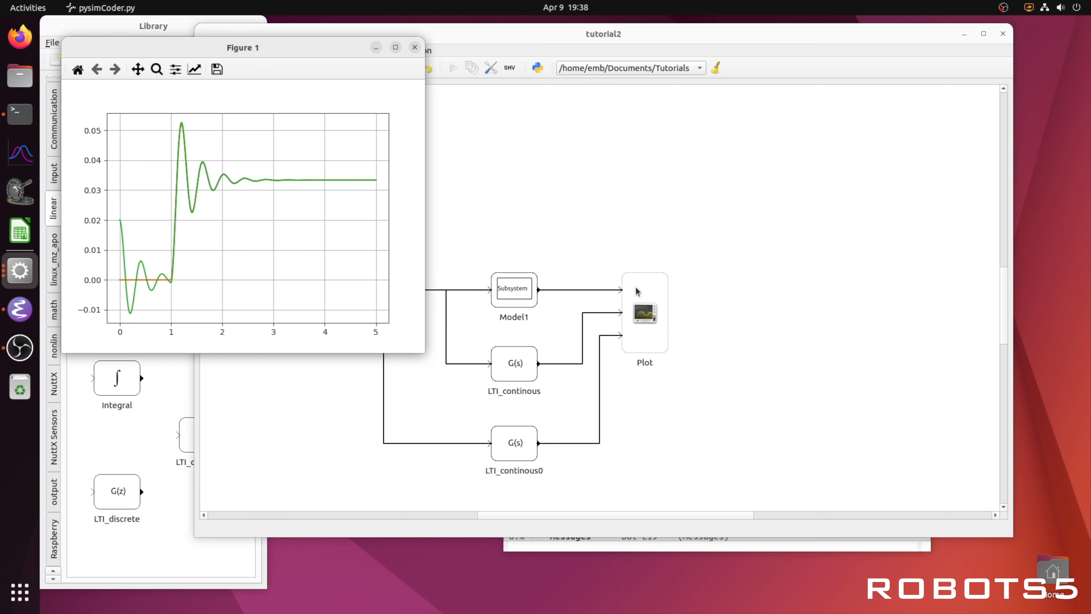
drag(423, 352, 1071, 473)
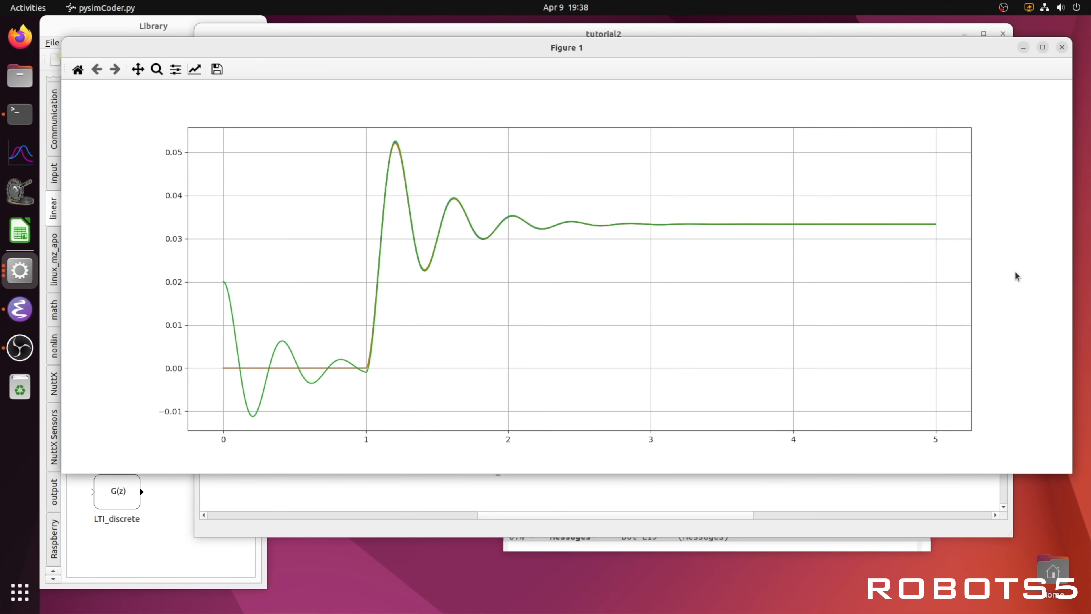
click(1062, 48)
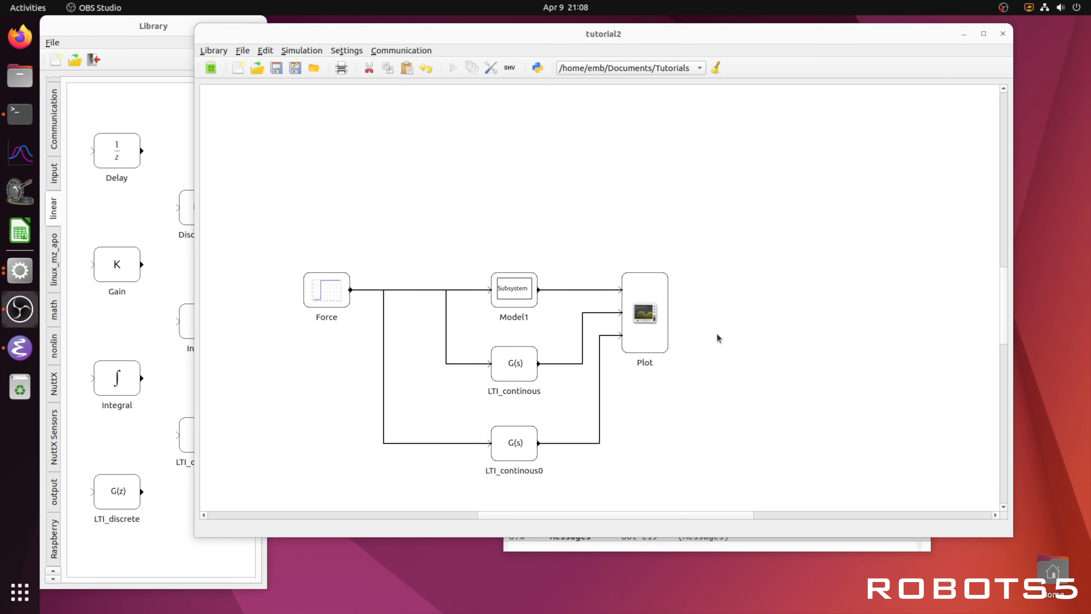
Step: Delete the Model1 subsystem and the LTI_continous0 block
click(513, 288)
key(Delete)
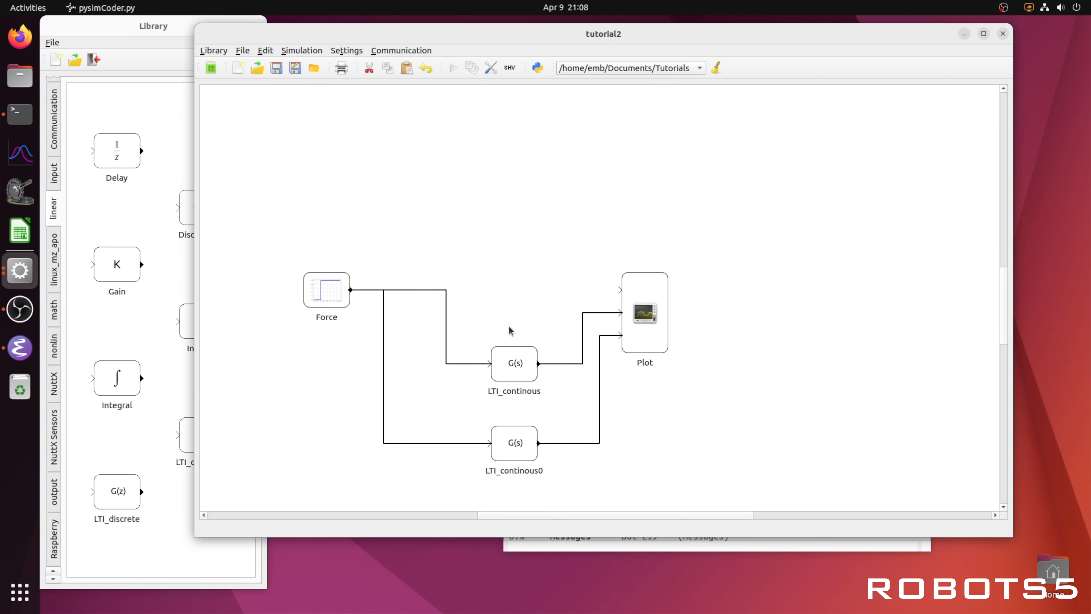
click(512, 440)
key(Delete)
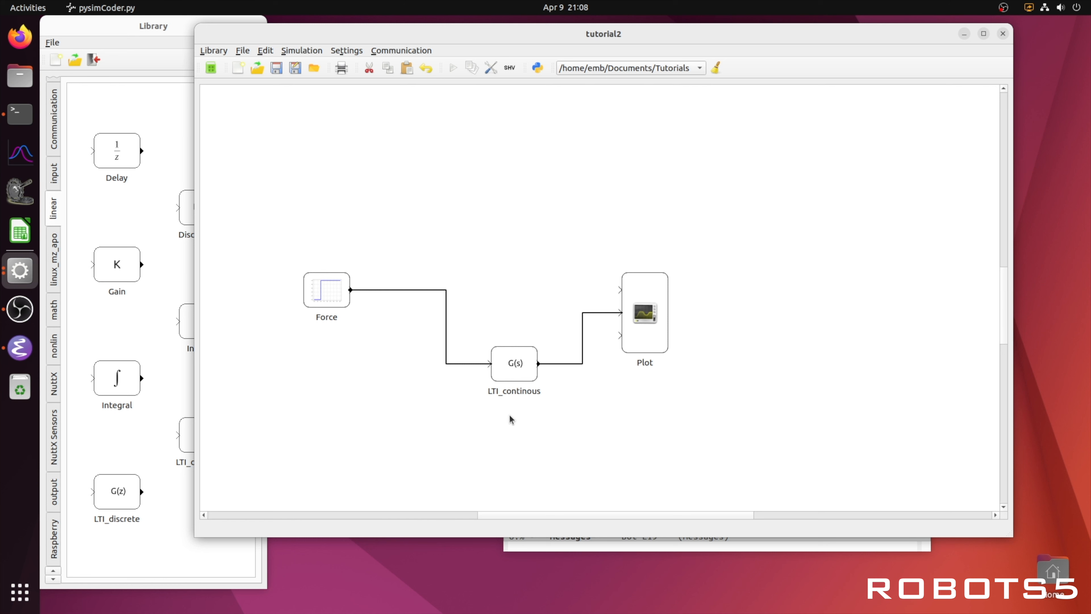
Step: Align the LTI block with Force and replace the Plot block with an RT Plot from the output library
drag(519, 373, 525, 300)
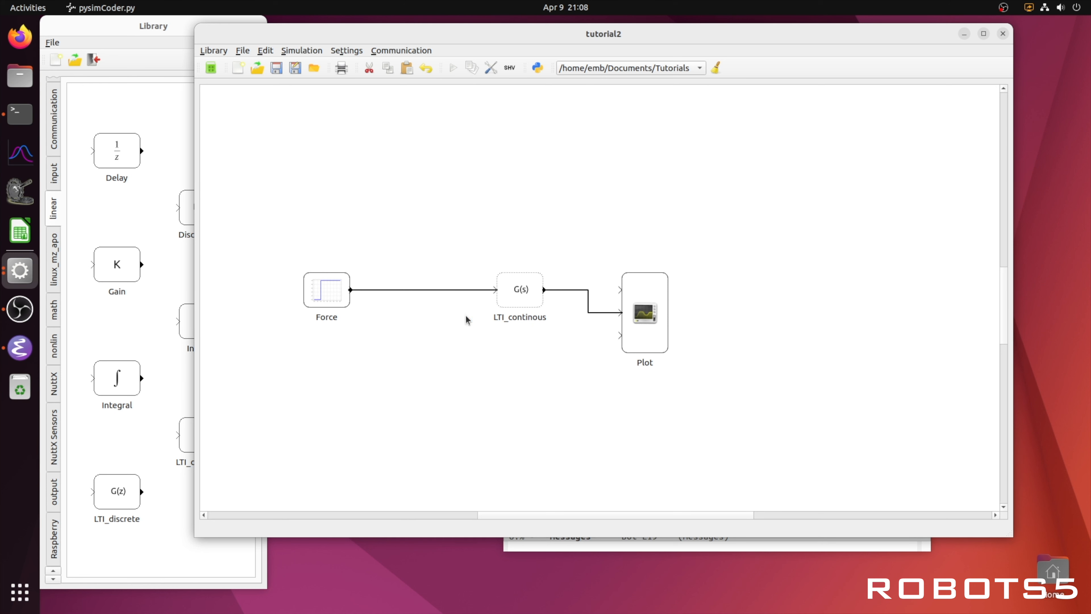
click(127, 333)
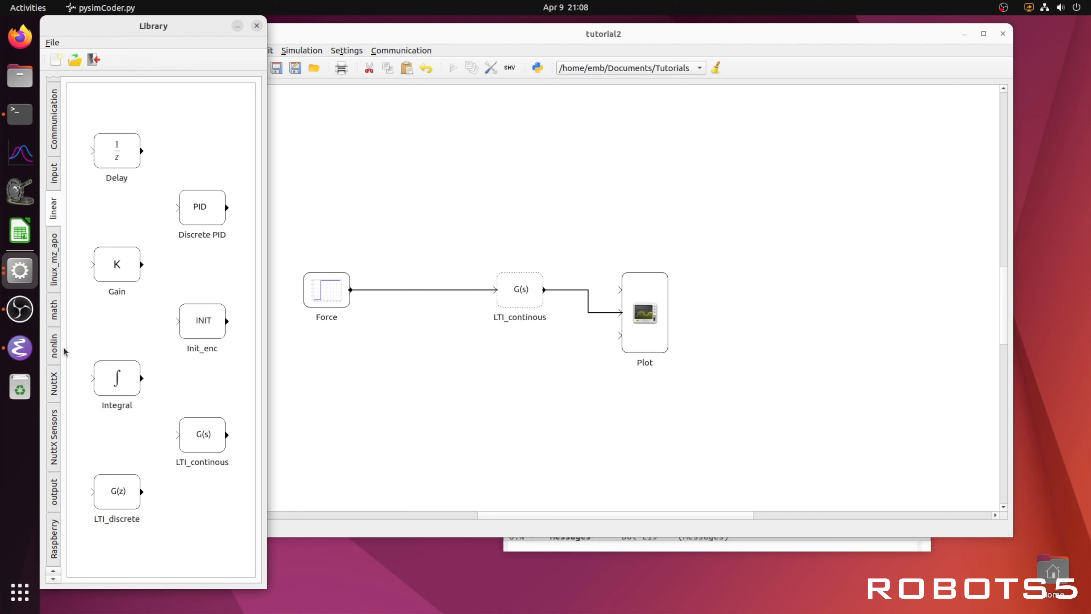
scroll(58, 351, down, 5)
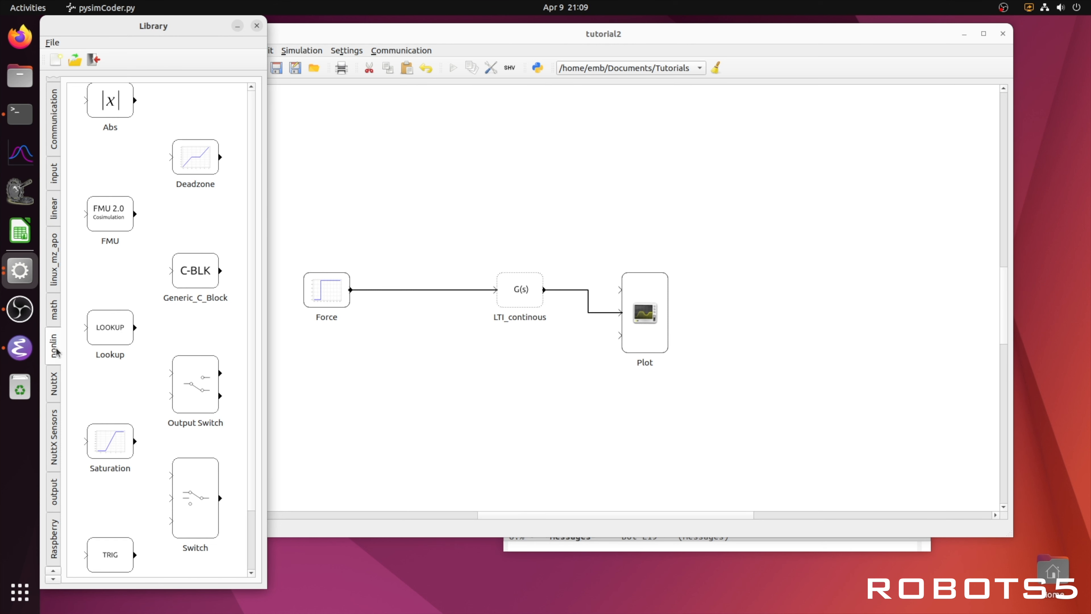
scroll(60, 411, down, 2)
scroll(60, 413, up, 1)
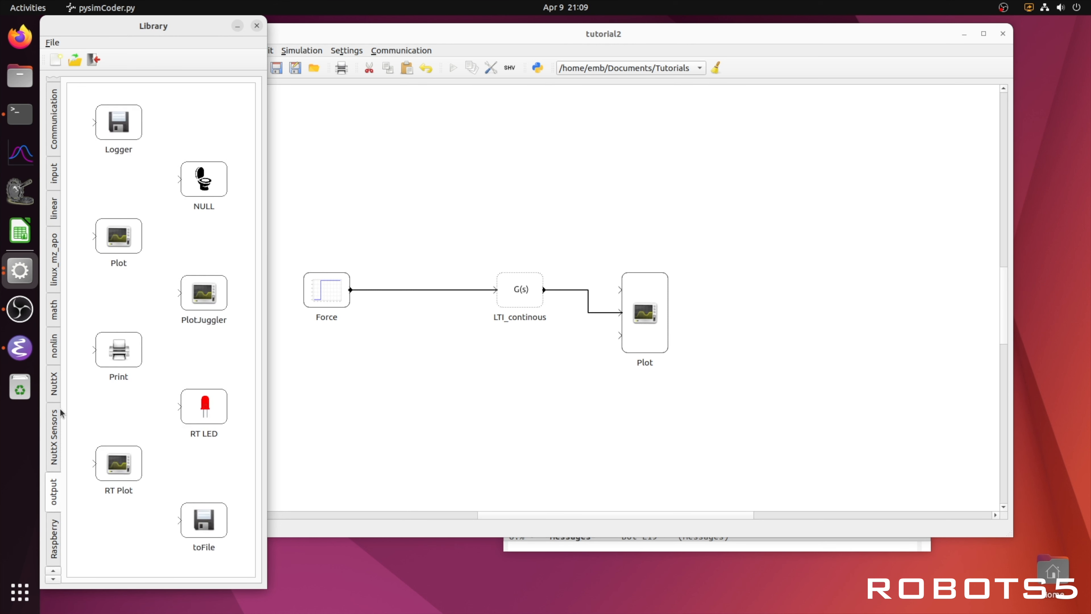
drag(128, 463, 610, 289)
click(638, 302)
key(Delete)
Step: Move the Force block next to the LTI block and wire Force to LTI_continous to RT Plot
drag(545, 289, 587, 290)
drag(336, 305, 447, 298)
right_click(459, 293)
click(498, 309)
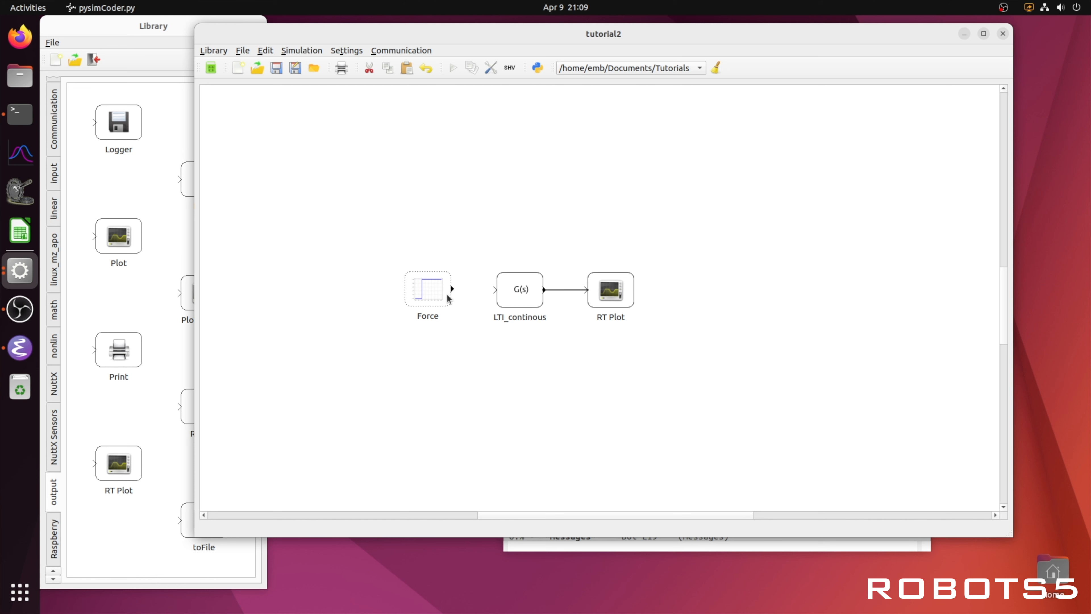
click(458, 290)
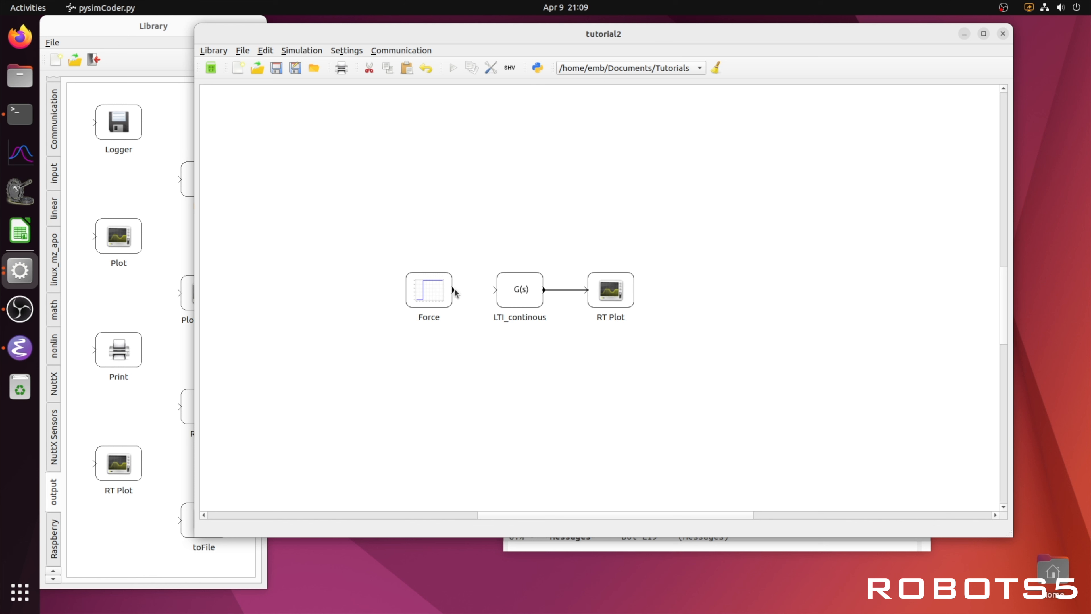
drag(454, 291, 496, 289)
click(607, 301)
click(639, 308)
Step: Open the RT Plot settings, confirm them, and view the real-time scope output of the simulation
double_click(610, 289)
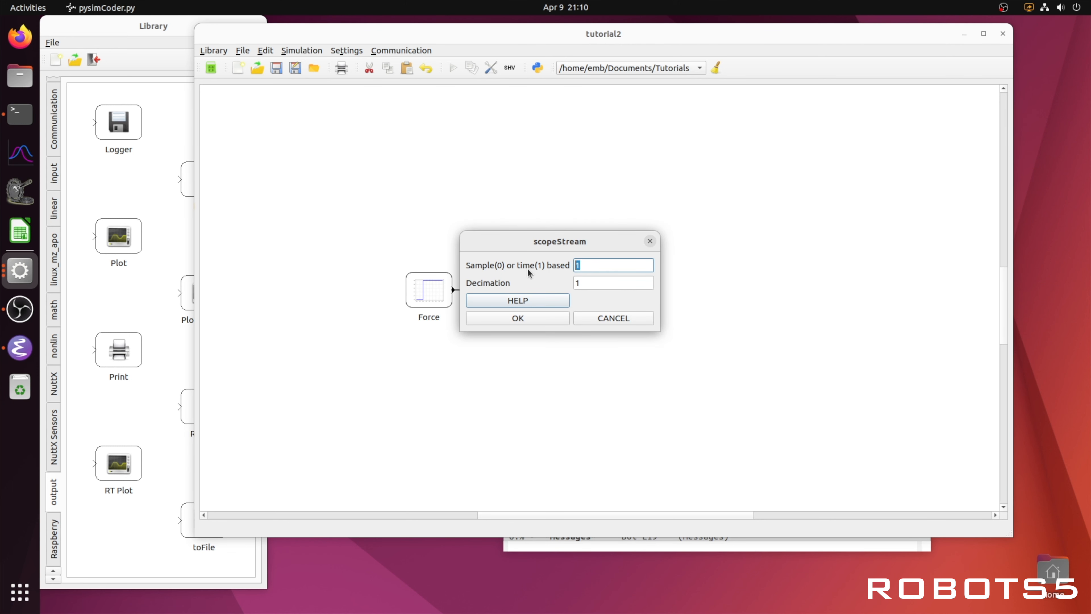
click(532, 318)
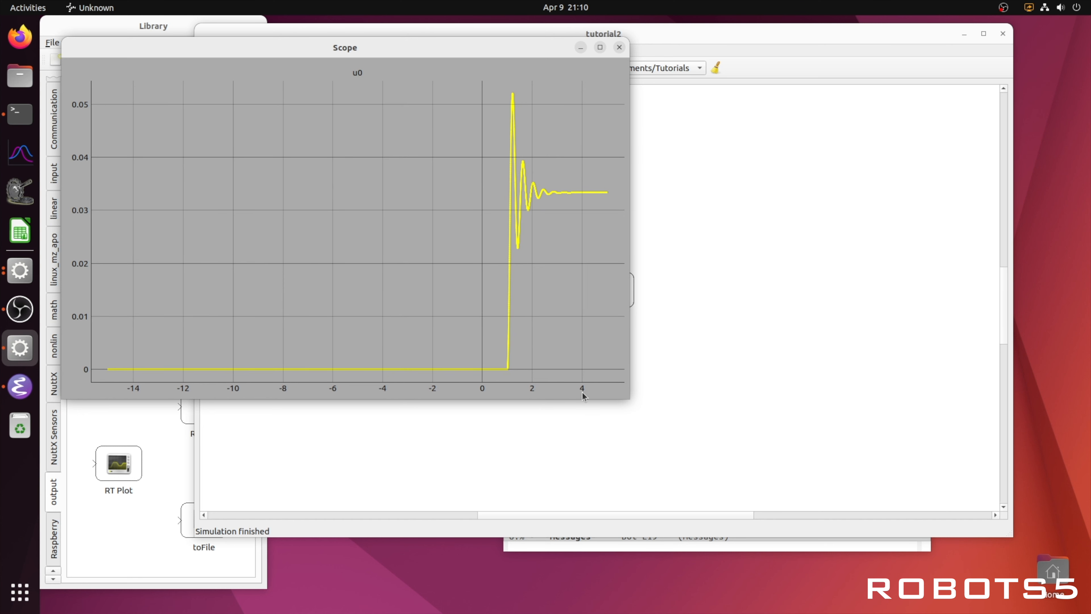
click(619, 47)
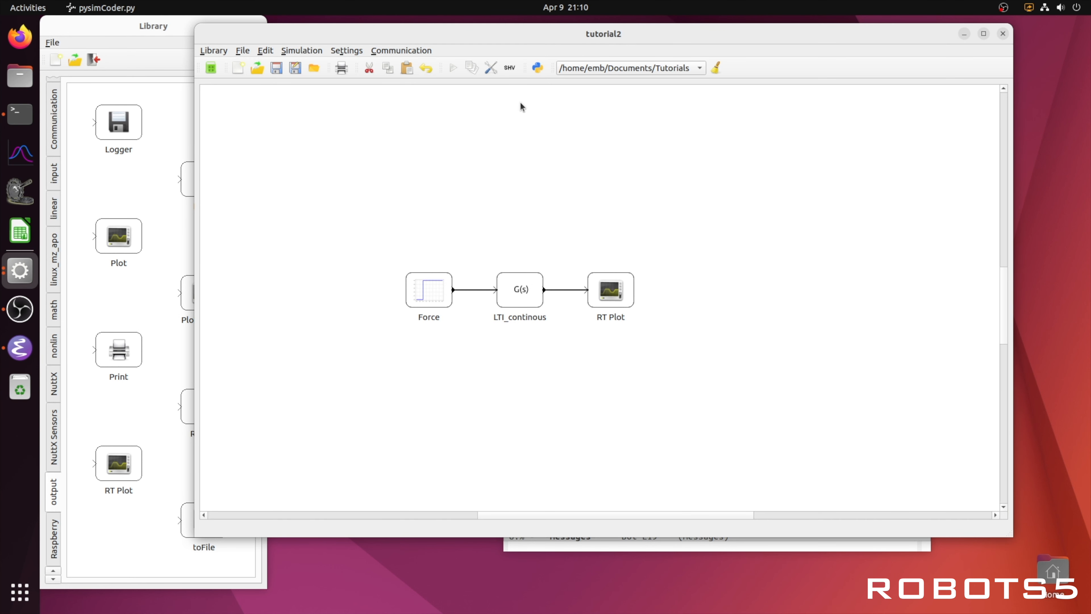
Step: Set the simulation's template makefile to rt.tmf and confirm the settings
click(493, 68)
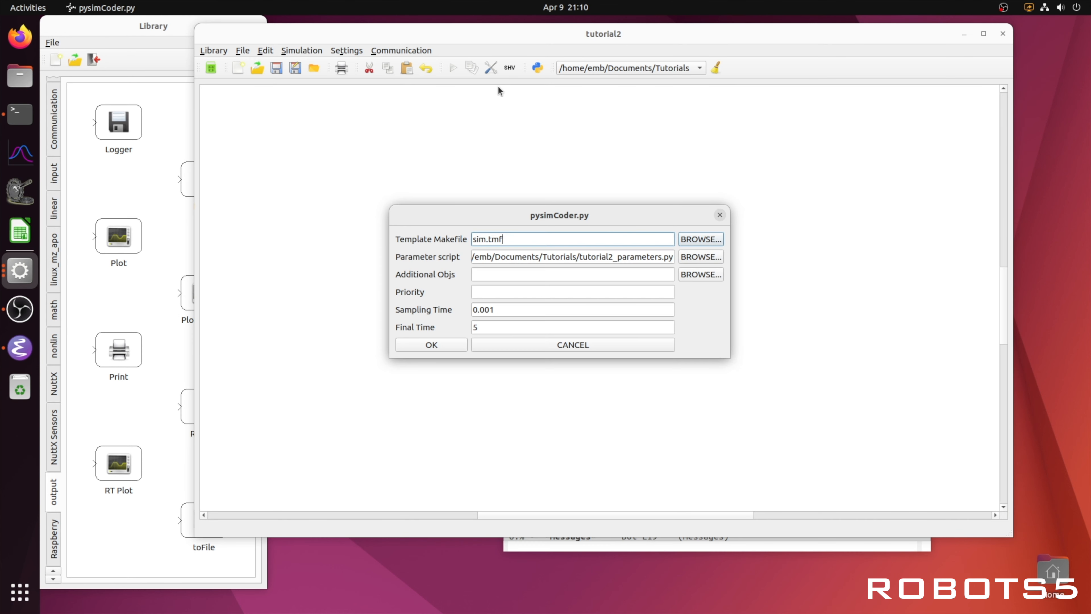
click(690, 239)
click(296, 216)
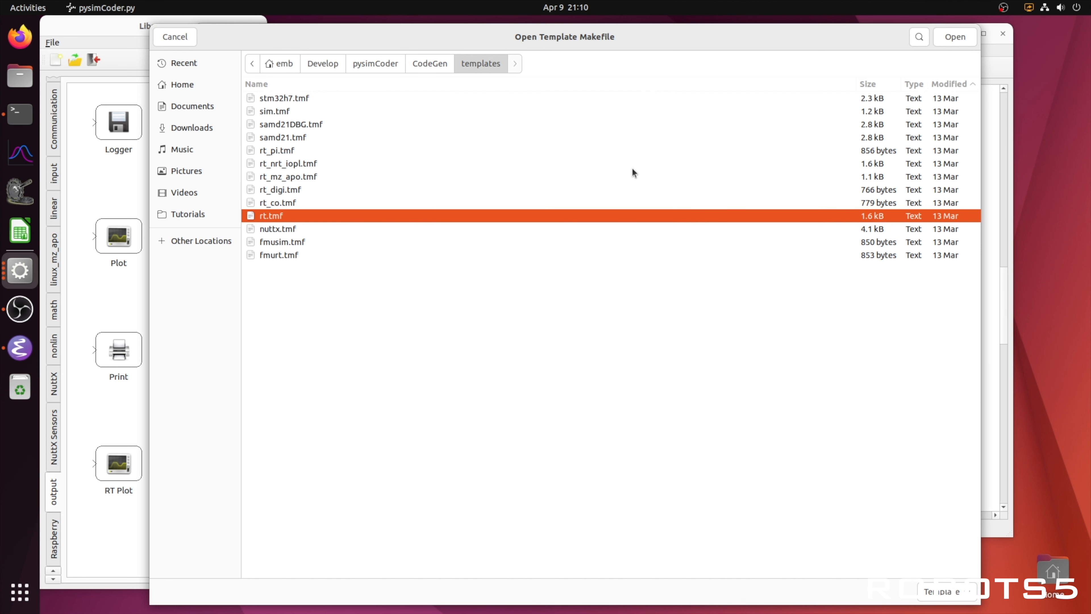
click(955, 38)
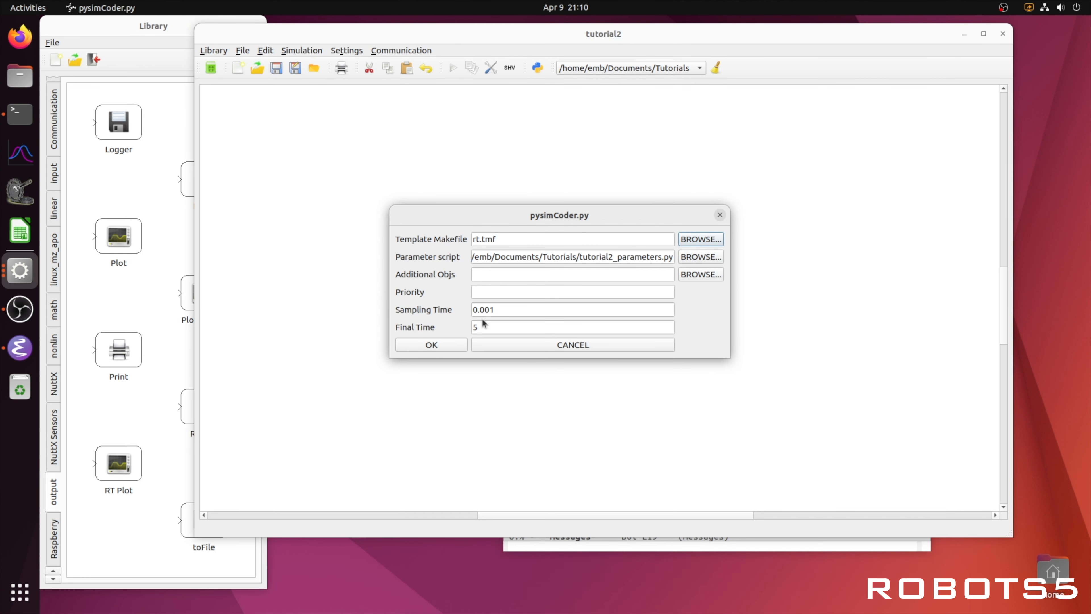
click(431, 346)
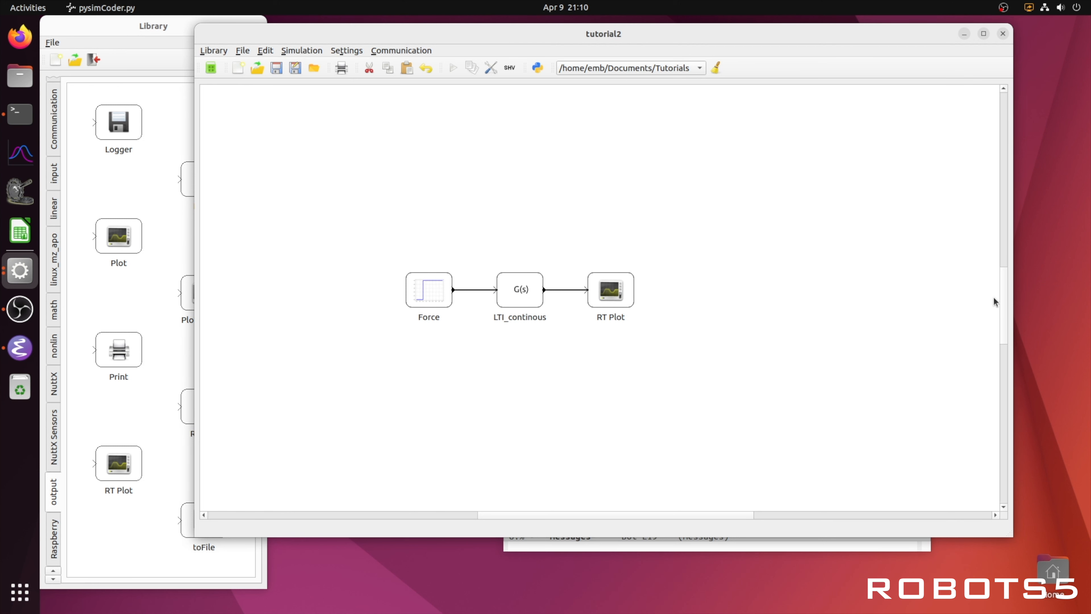
Step: Narrow the diagram window, run the simulation, and examine the build and error messages in the terminal
drag(1014, 283, 804, 288)
click(21, 114)
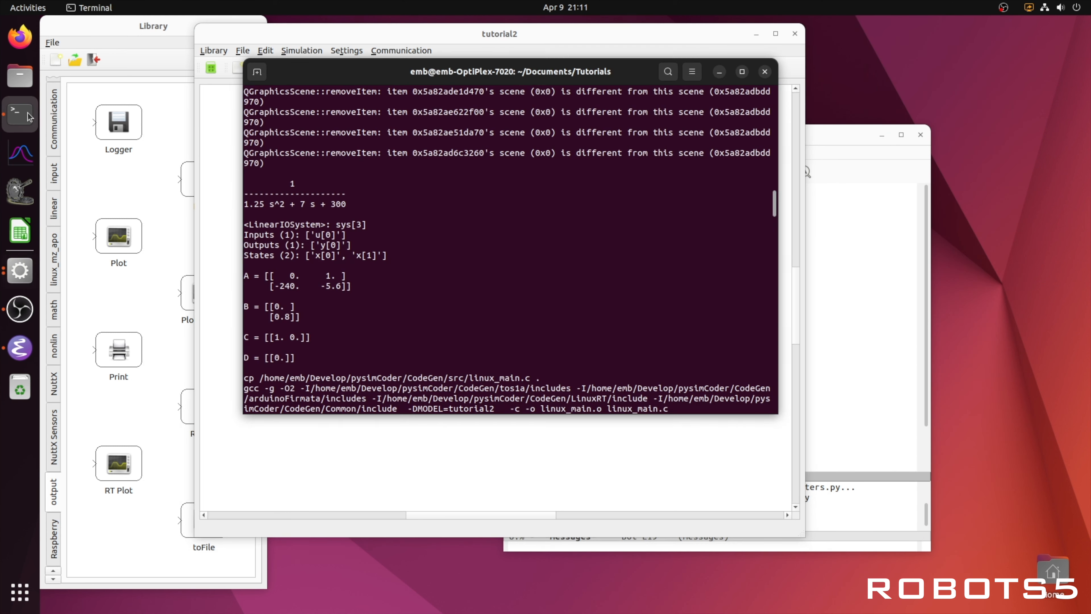
drag(361, 78, 674, 74)
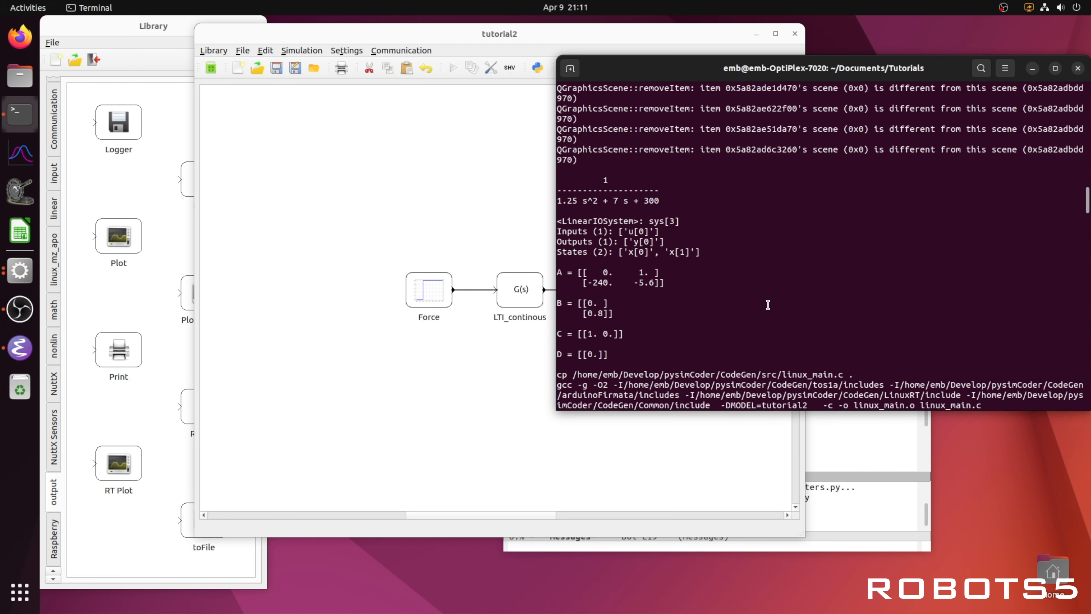
scroll(767, 301, down, 10)
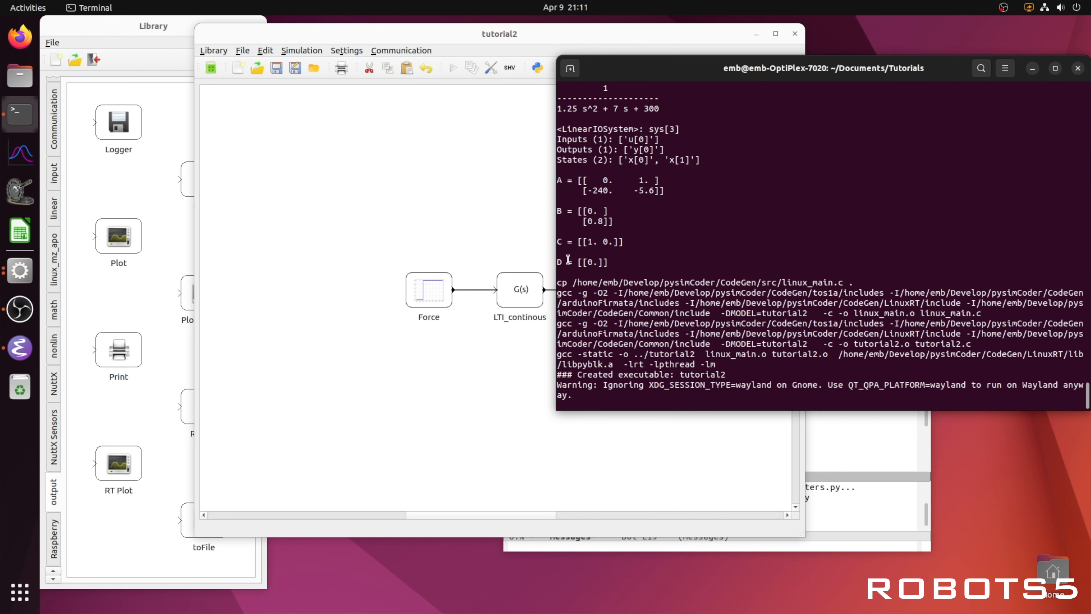
click(406, 218)
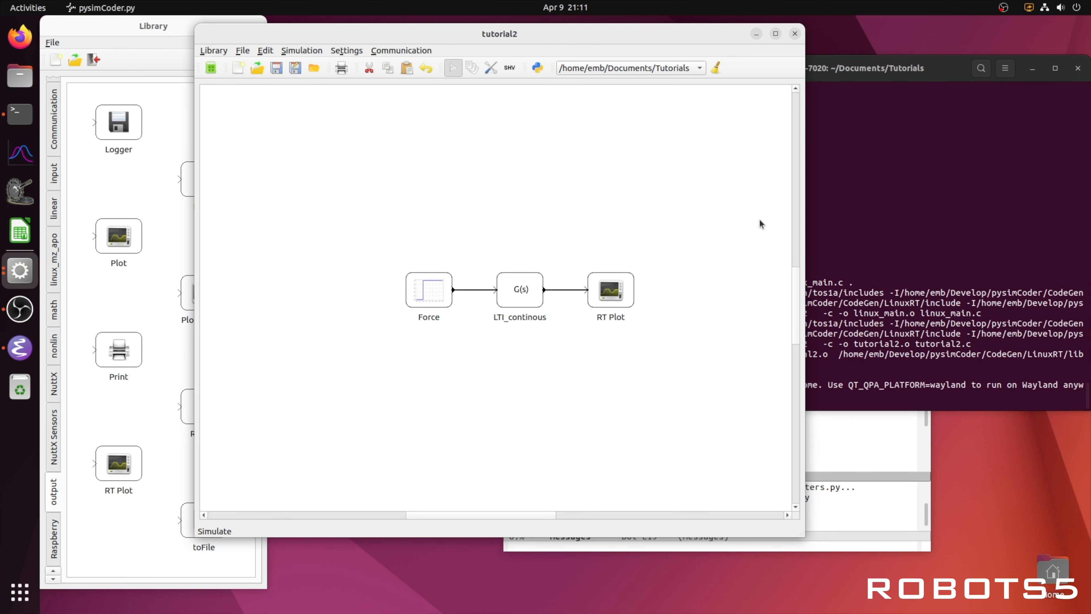
click(854, 274)
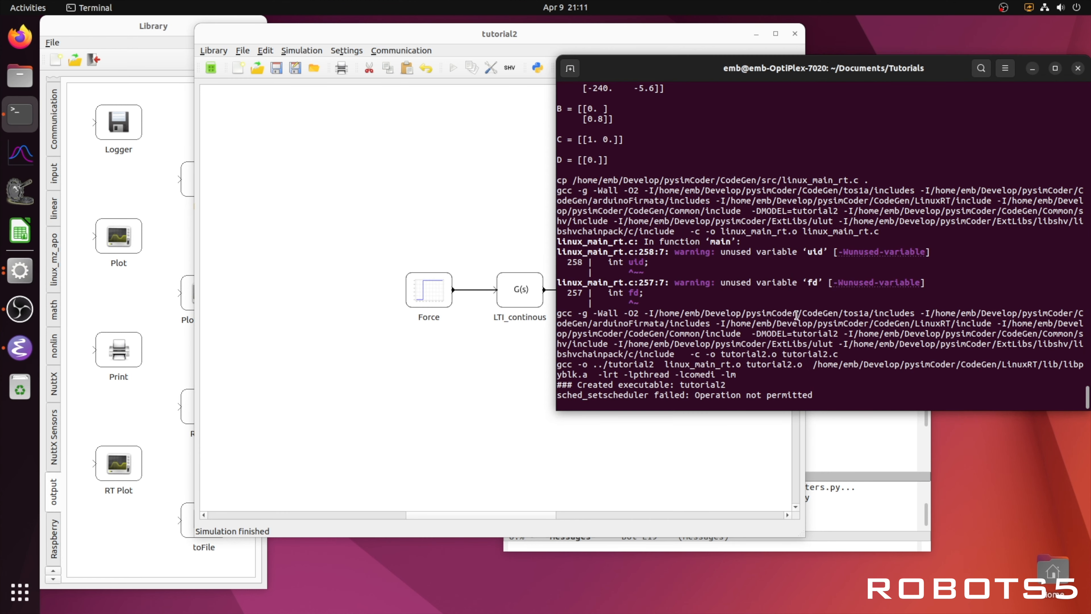
drag(691, 396, 816, 398)
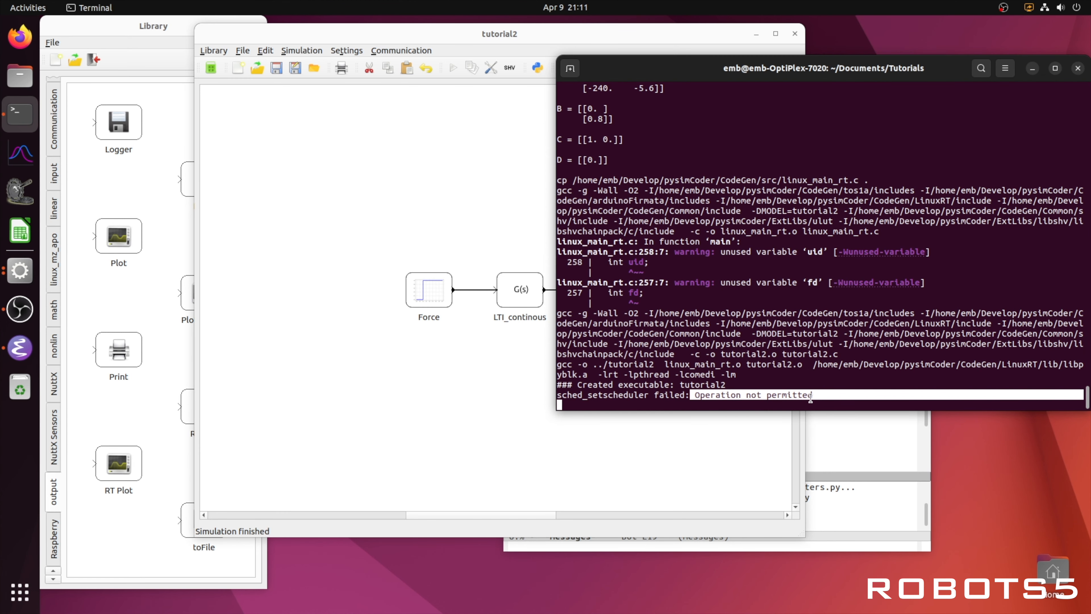
Step: Open the Documents/Tutorials folder in the file manager and move its window aside
click(505, 226)
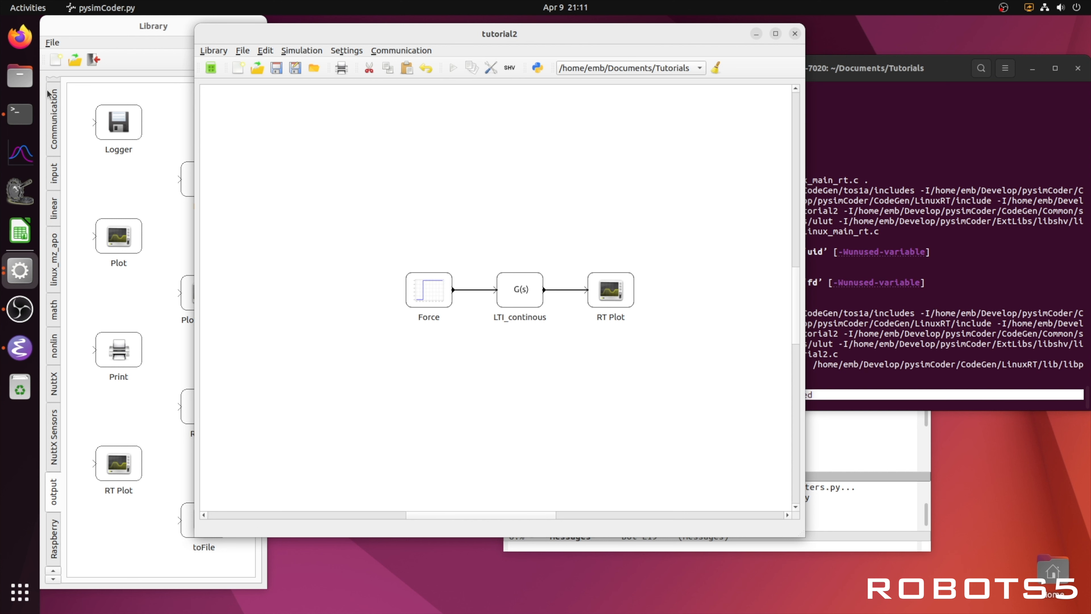
click(20, 76)
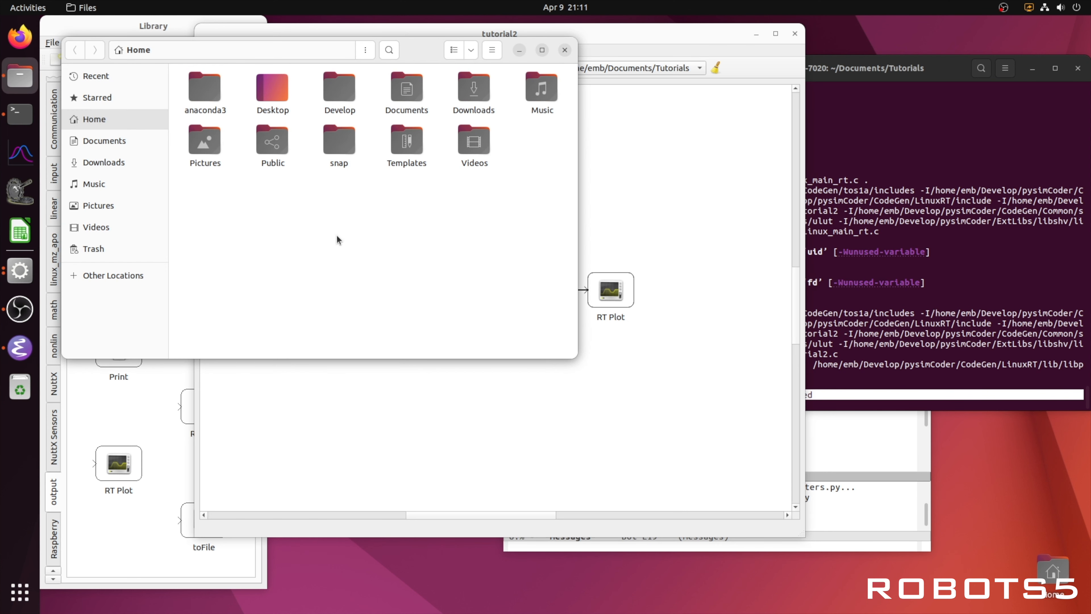
click(113, 149)
double_click(295, 92)
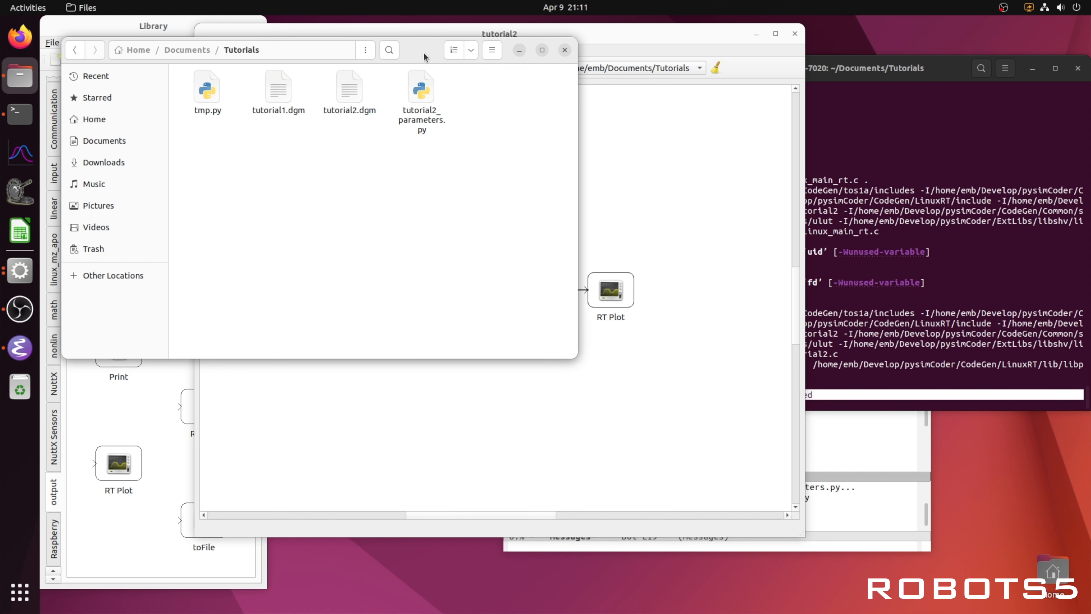
drag(423, 58, 877, 150)
Step: Generate C code for the diagram and check the Tutorials folder for the tutorial2 executable
click(604, 119)
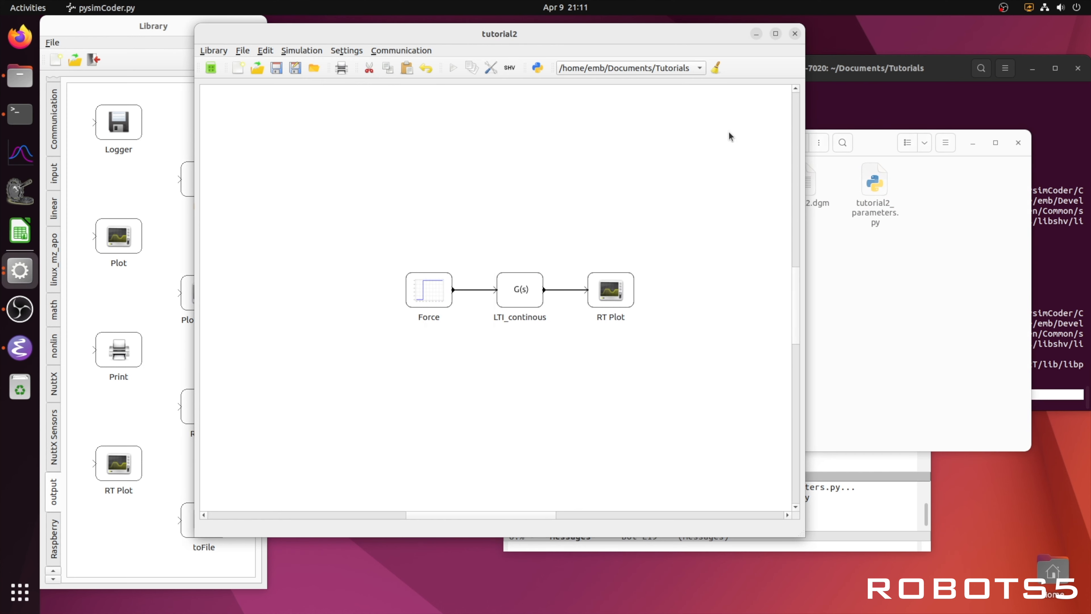
drag(683, 42, 552, 38)
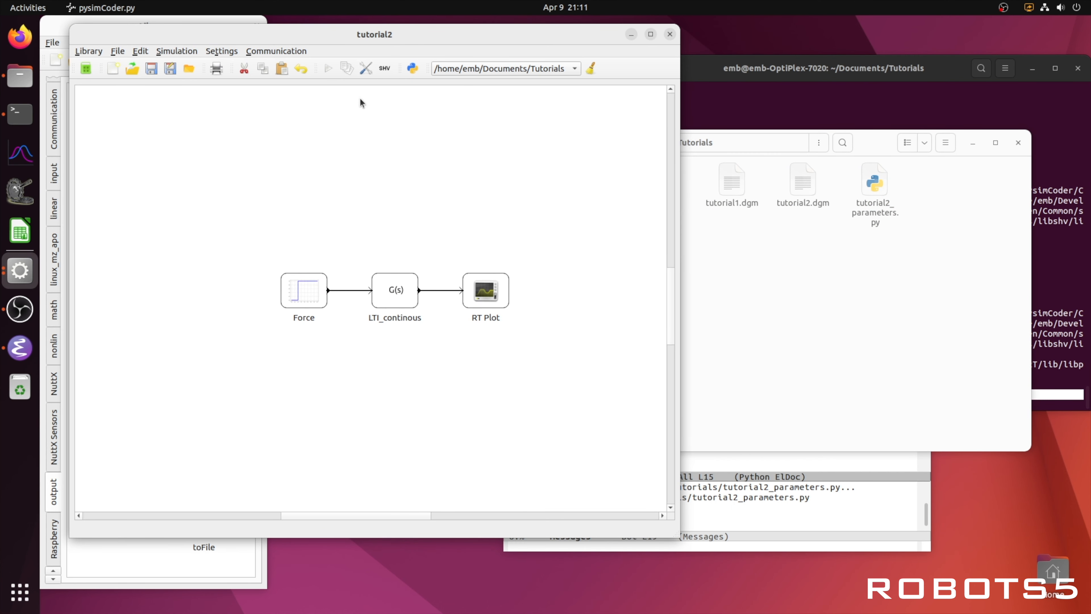
click(346, 70)
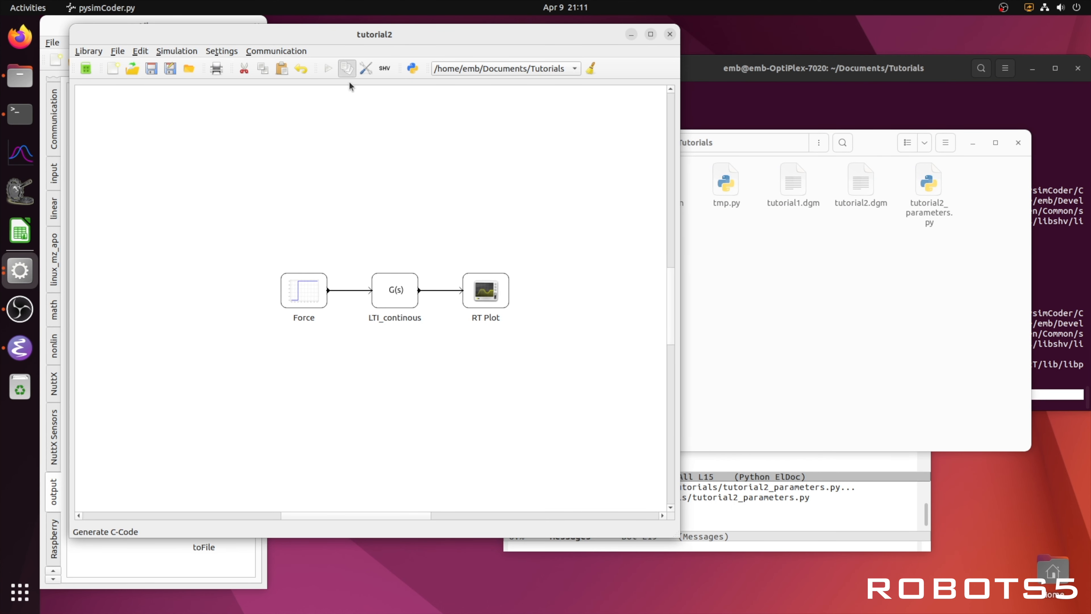
click(753, 276)
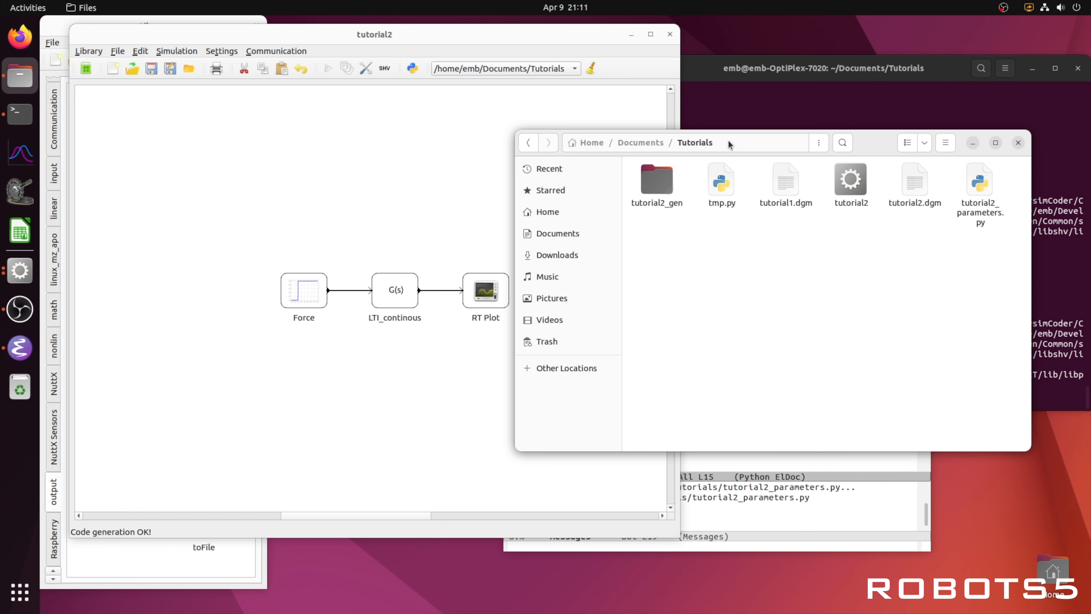
Step: In a new terminal tab, run sudo ./tutorial2 to launch the real-time scope, then recall the command to rerun it
drag(866, 139, 489, 95)
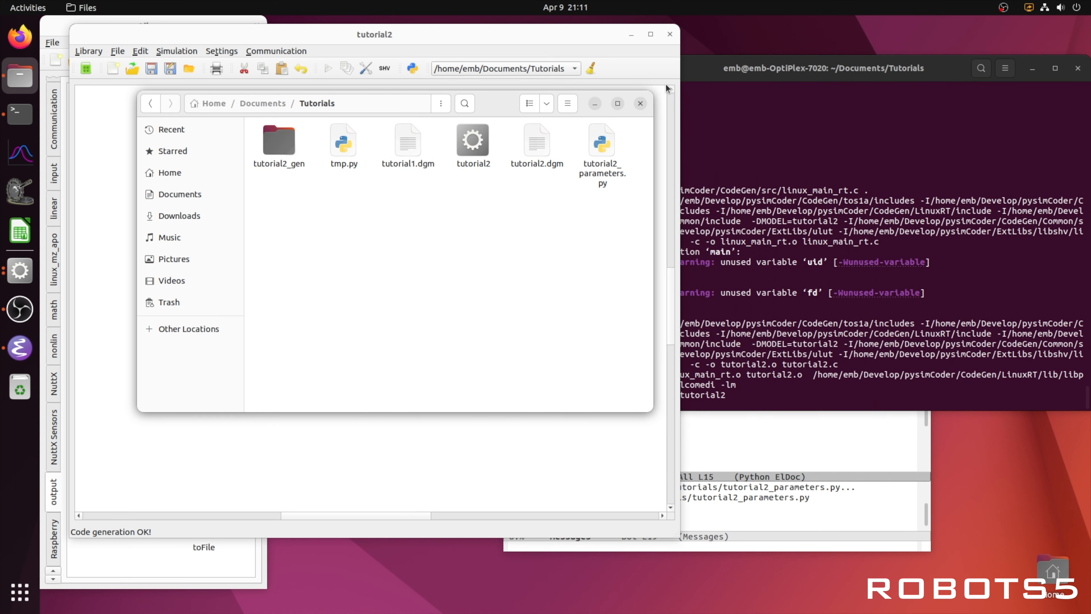
click(740, 77)
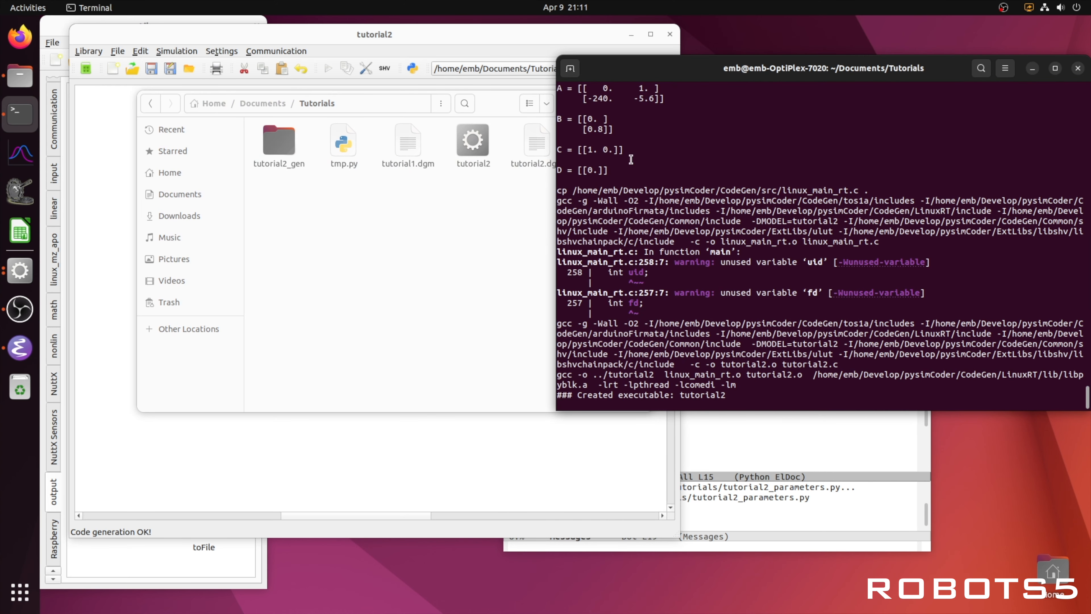
click(570, 69)
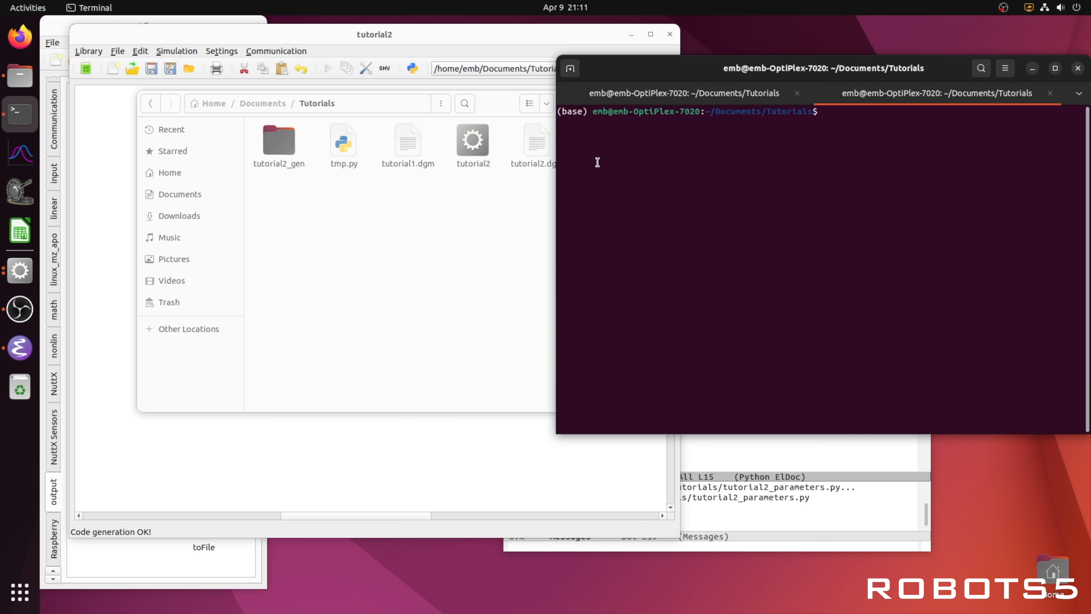
text(sudo ./tutorial2)
key(Return)
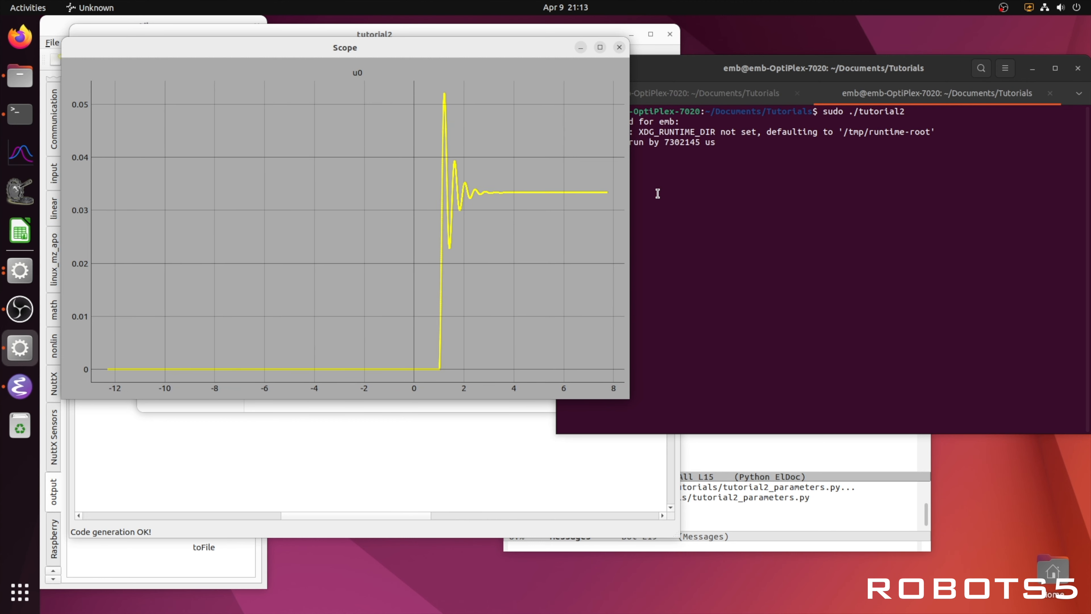
key(Up)
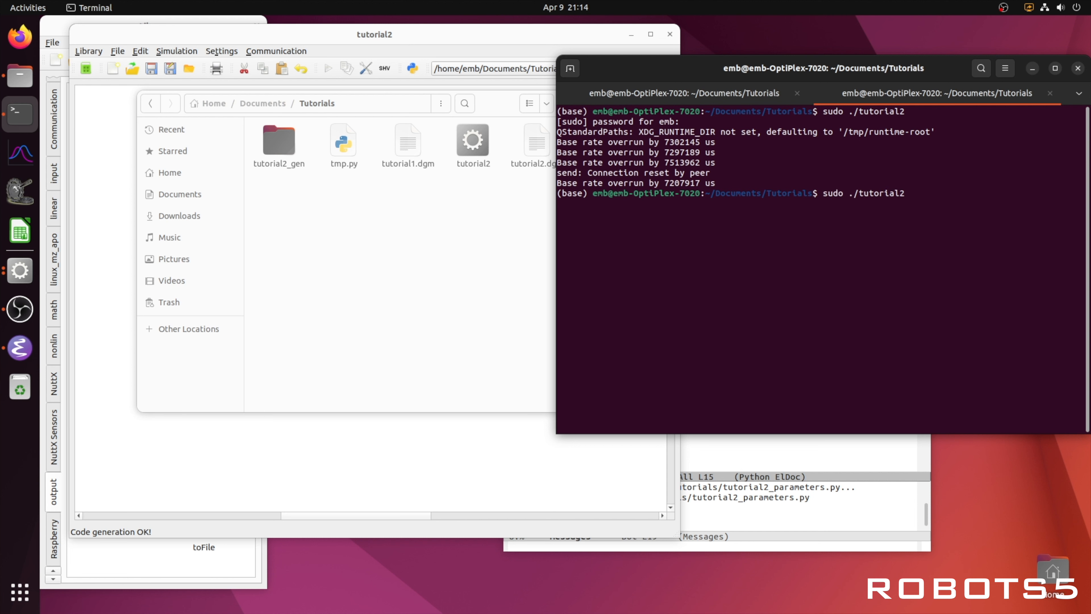